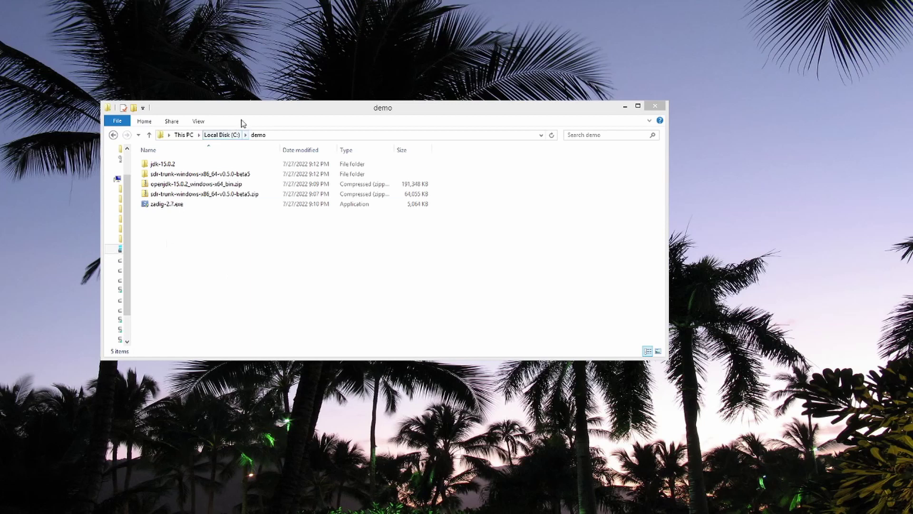
# Launch sdr-trunk.bat from the bin folder inside sdr-trunk-windows-x86_64-v0.5.0-beta5
pyautogui.click(256, 116)
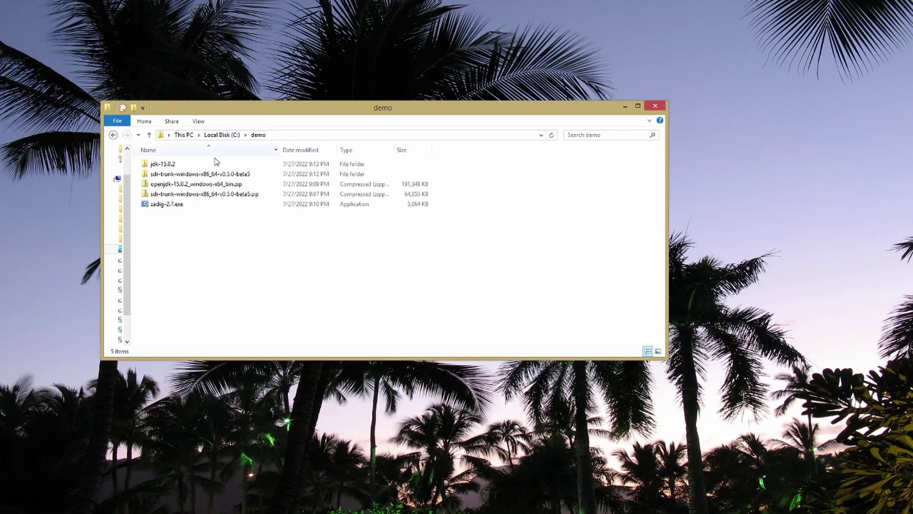
pyautogui.click(176, 176)
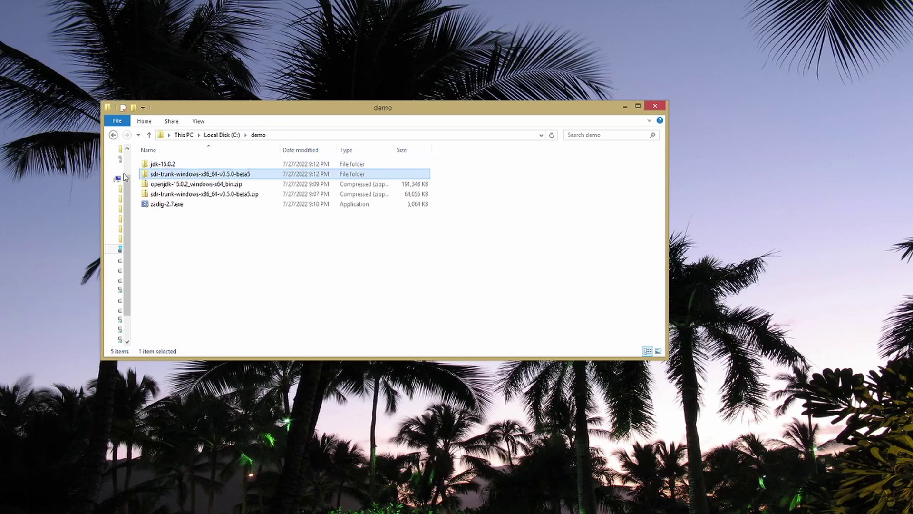
pyautogui.doubleClick(202, 174)
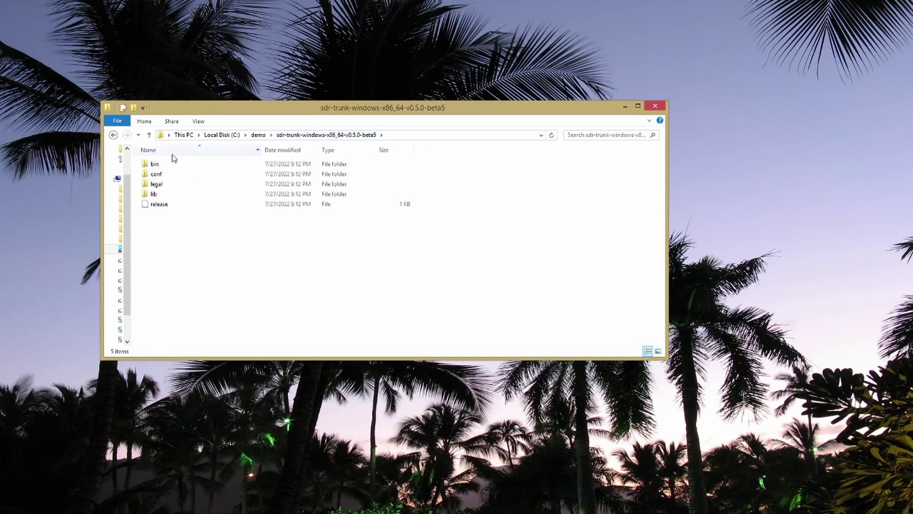
pyautogui.doubleClick(155, 167)
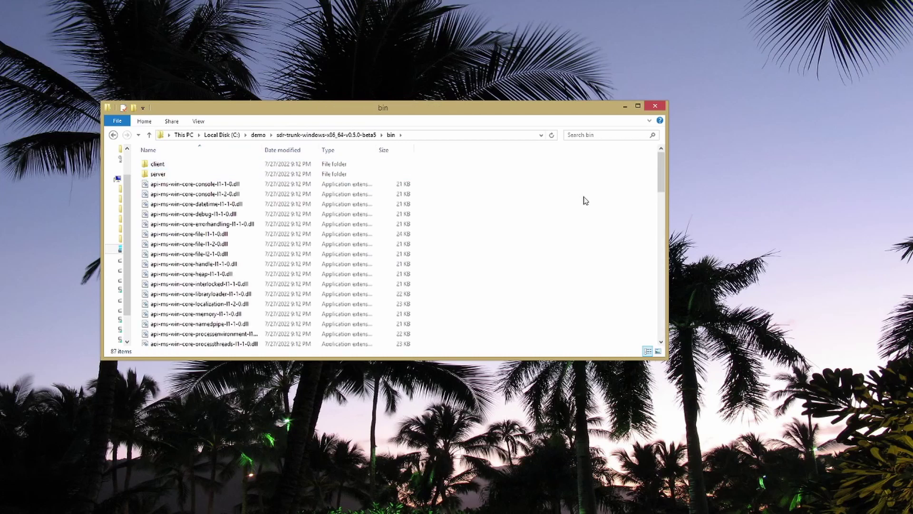
pyautogui.moveTo(660, 175); pyautogui.dragTo(646, 325)
pyautogui.click(168, 271)
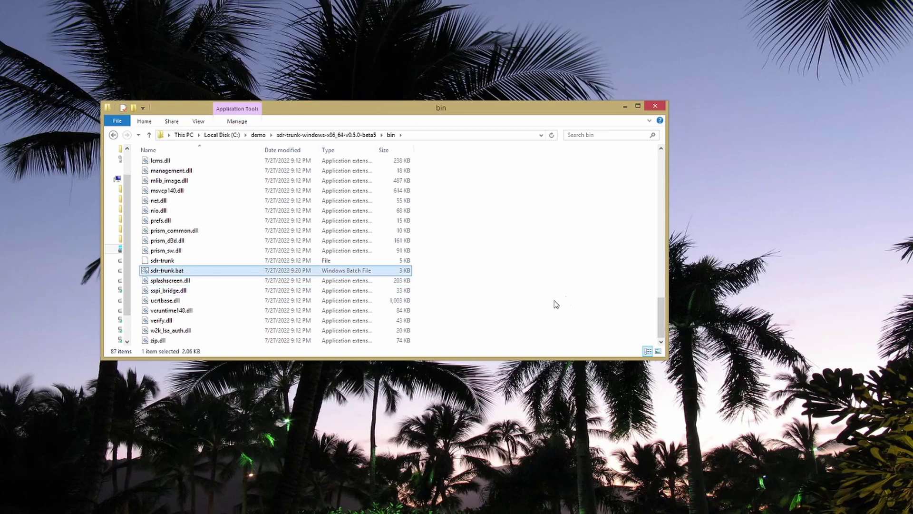
pyautogui.doubleClick(161, 270)
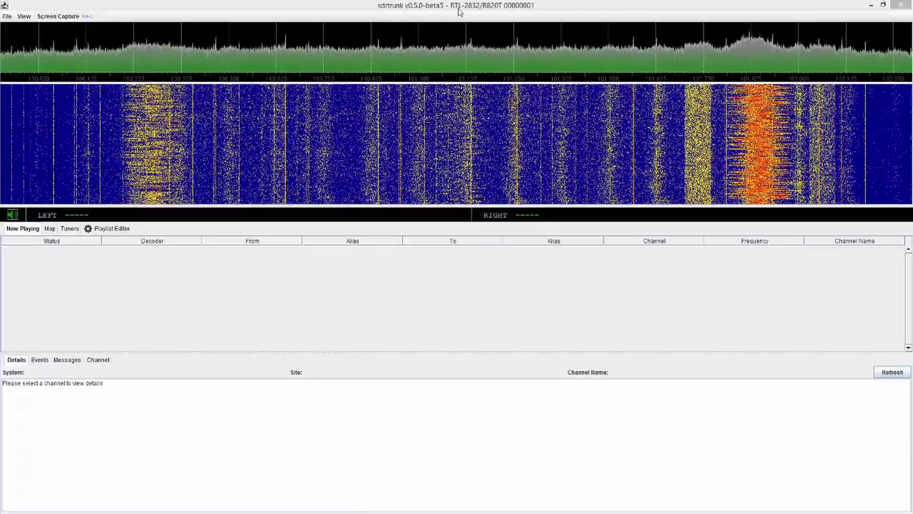
# Check the status and settings of the RTL-2832 tuner, then return to the Now Playing view
pyautogui.click(69, 229)
pyautogui.click(118, 251)
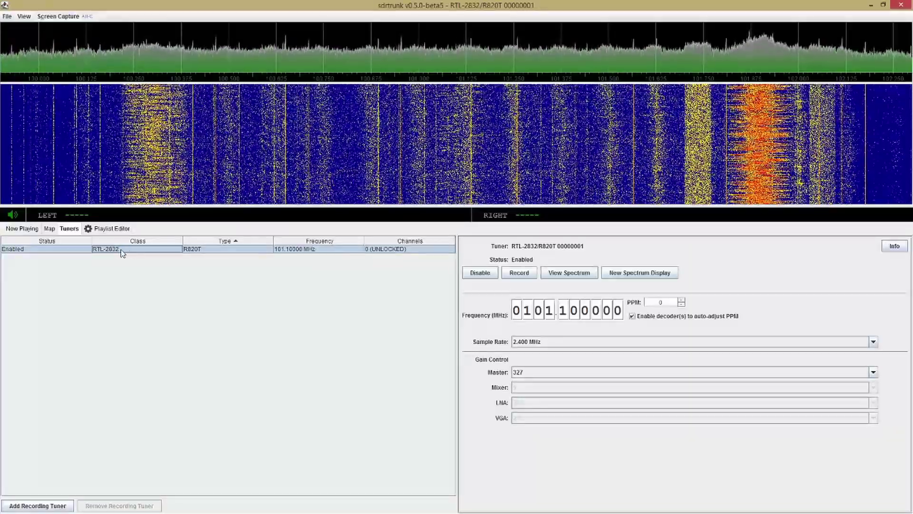
pyautogui.click(22, 229)
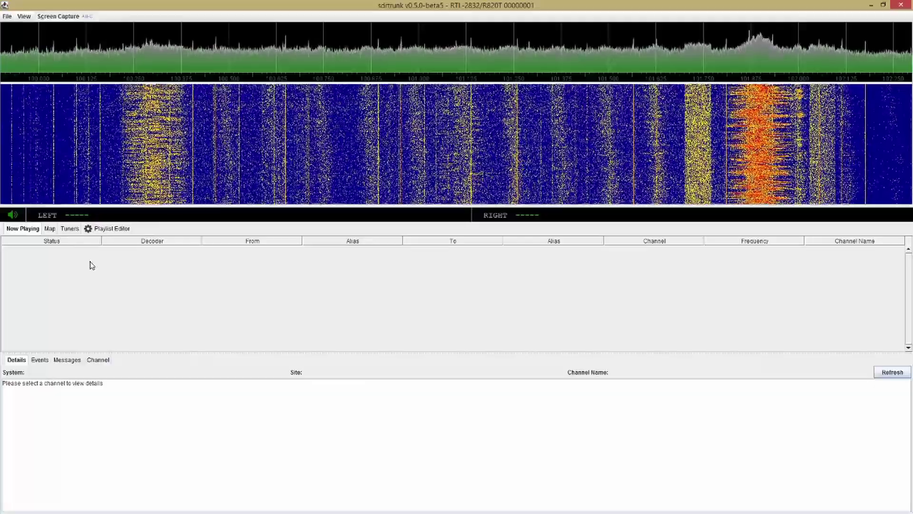
# Log in to Radio Reference through the Playlist Editor with the account user name and password, testing the connection before confirming
pyautogui.click(112, 229)
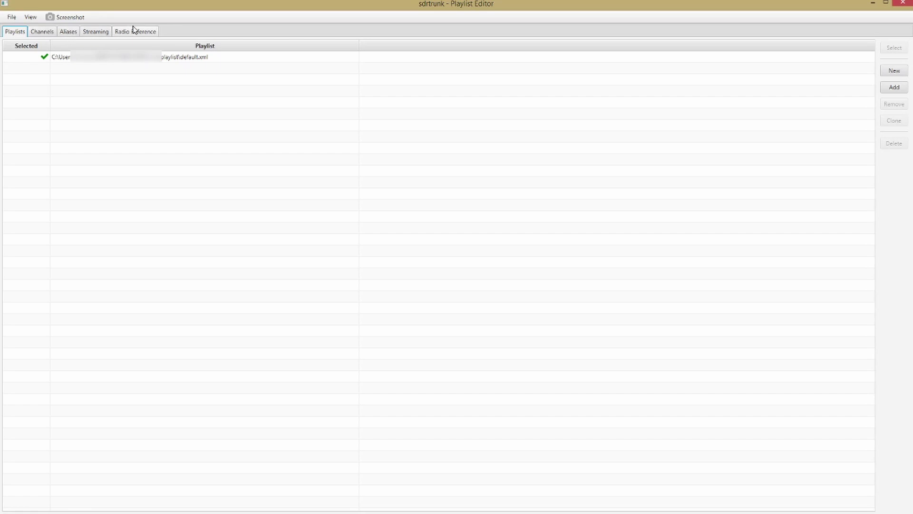
pyautogui.click(141, 35)
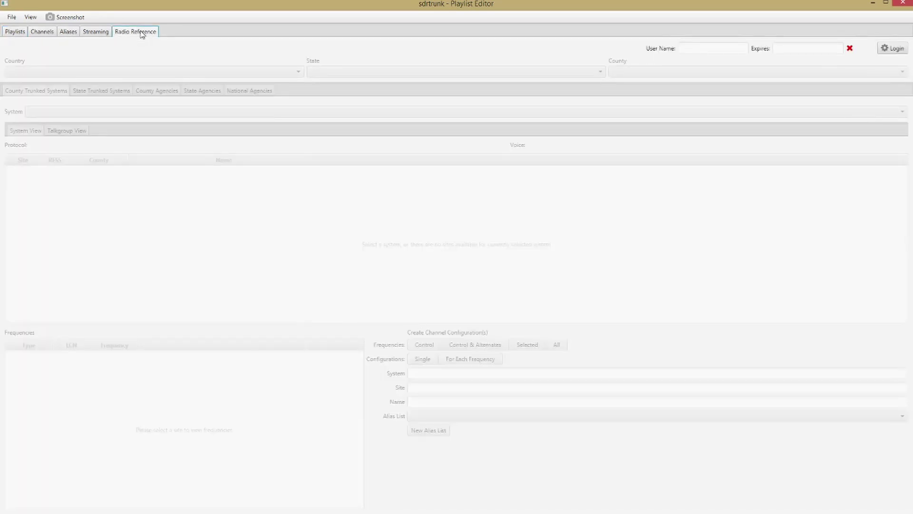
pyautogui.click(893, 49)
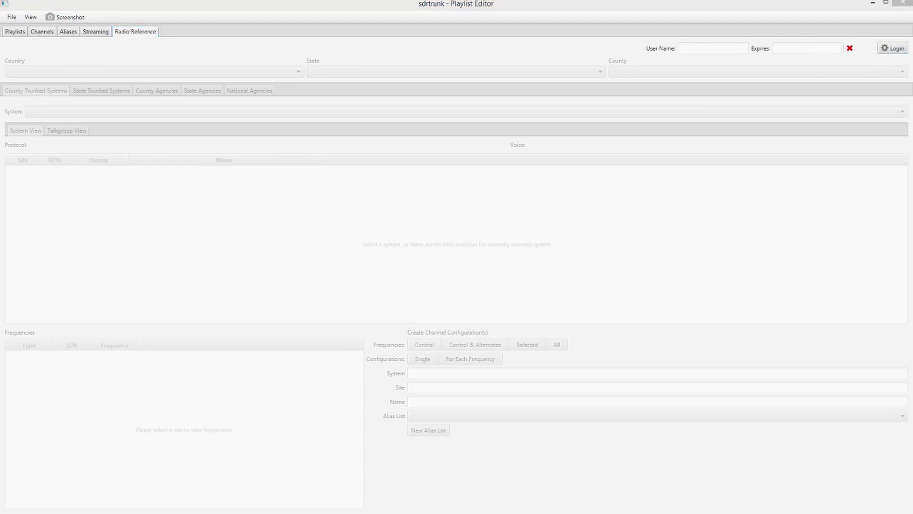
pyautogui.moveTo(517, 220); pyautogui.dragTo(406, 168)
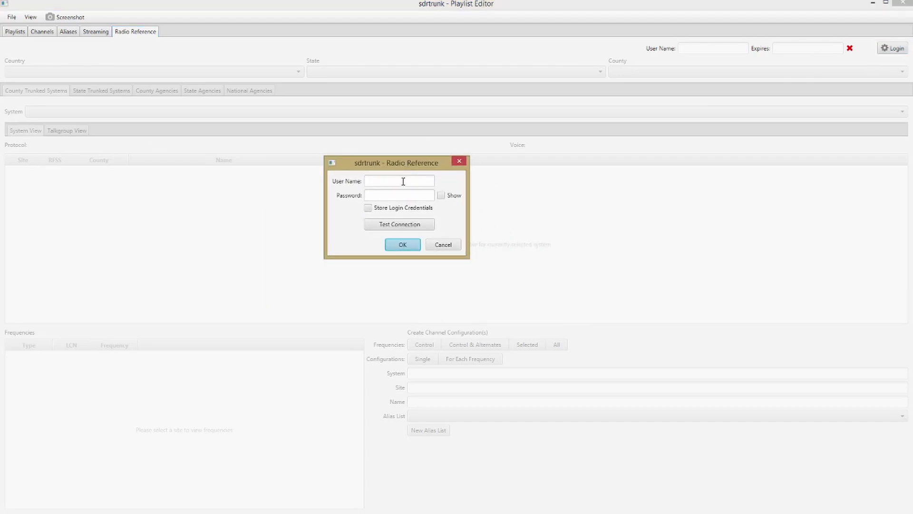
pyautogui.click(403, 181)
pyautogui.press('Tab')
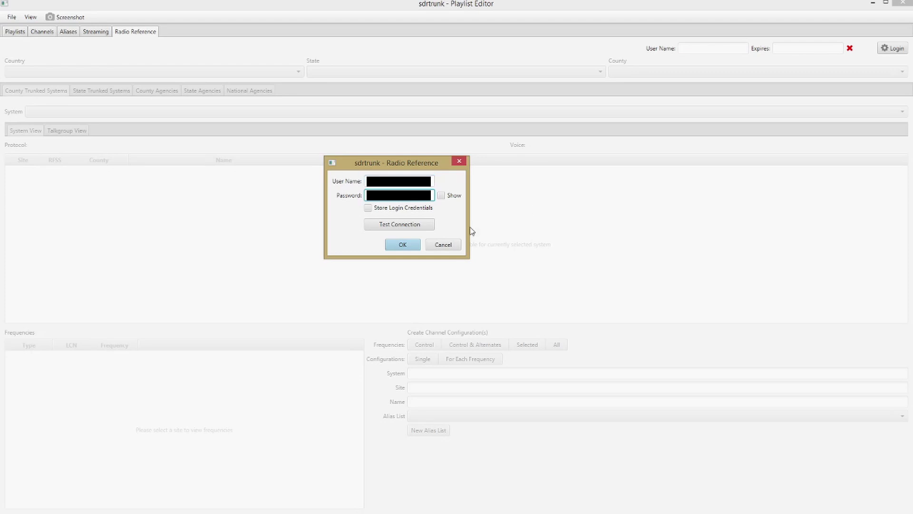
pyautogui.click(422, 227)
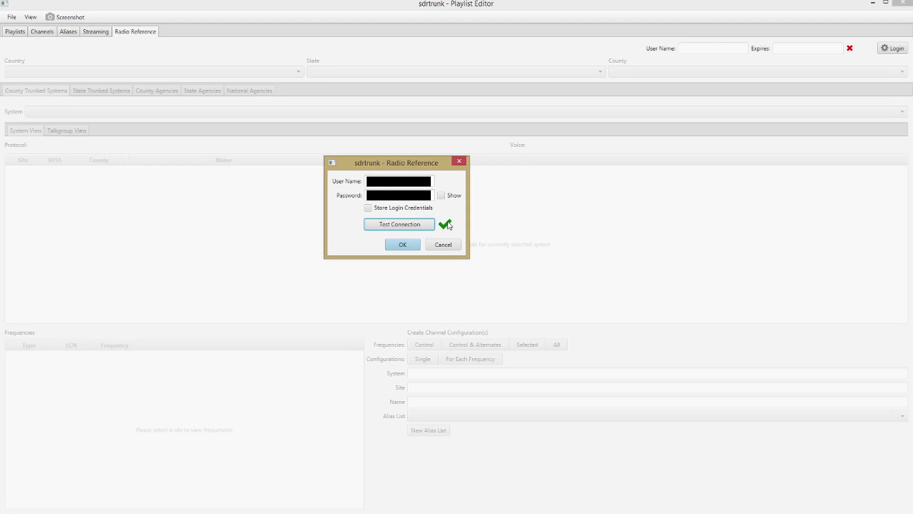
pyautogui.click(403, 244)
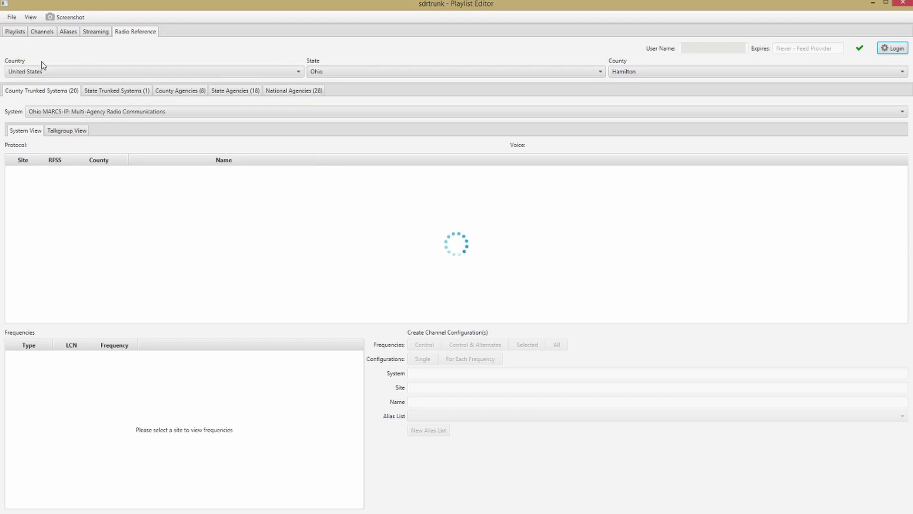
# Look through the country, state and county choices, keeping United States, Ohio and Hamilton
pyautogui.click(298, 74)
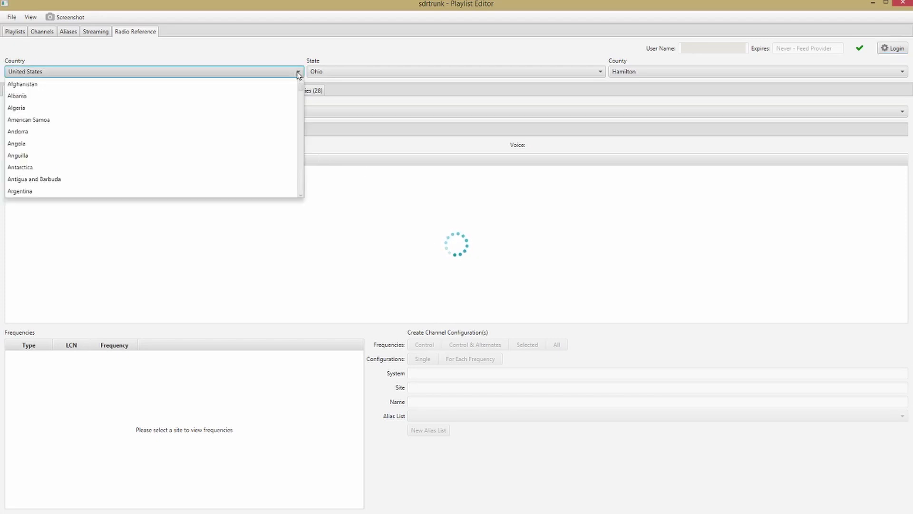
pyautogui.click(370, 72)
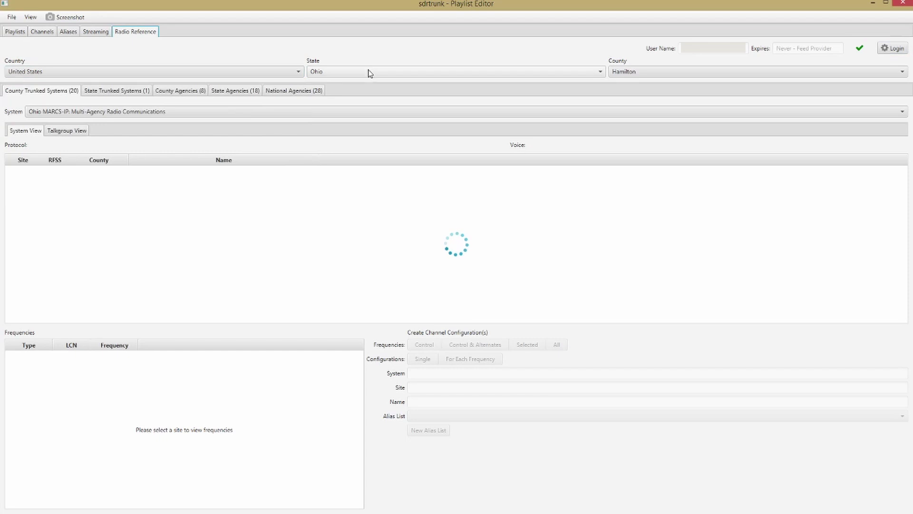
pyautogui.click(370, 73)
pyautogui.click(389, 61)
pyautogui.click(642, 71)
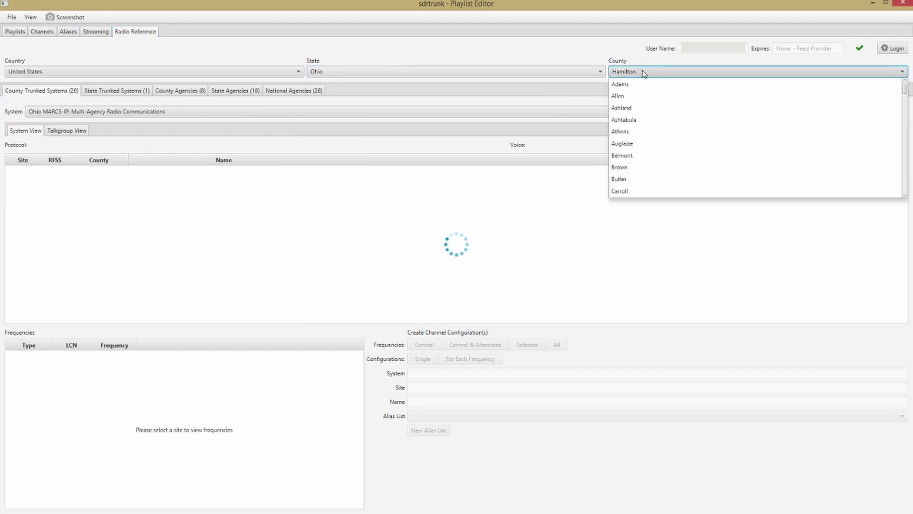
pyautogui.click(639, 51)
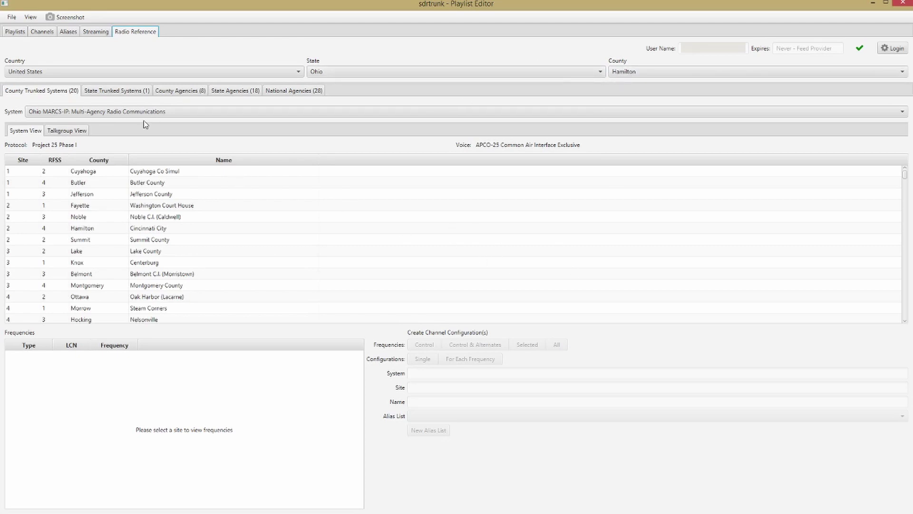
# Review the state trunked systems and the county, state and national agencies offered for Hamilton County
pyautogui.click(123, 92)
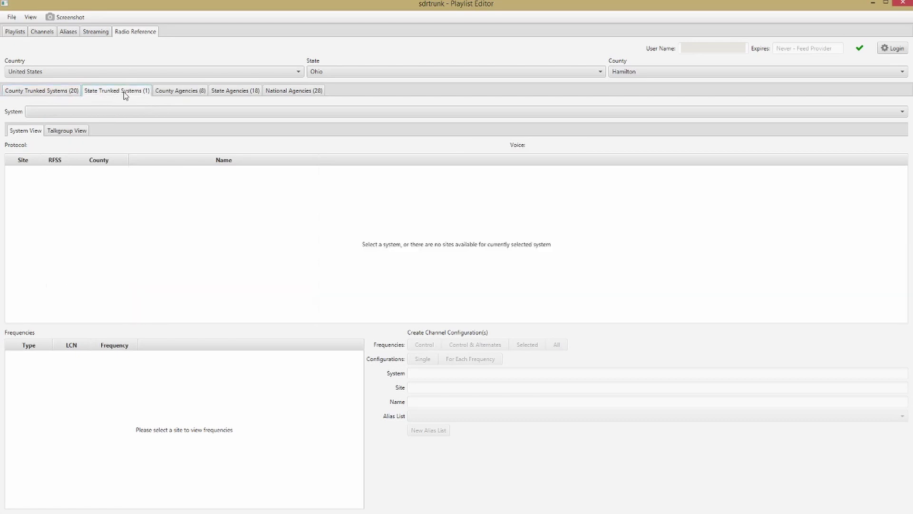
pyautogui.click(189, 93)
pyautogui.click(237, 91)
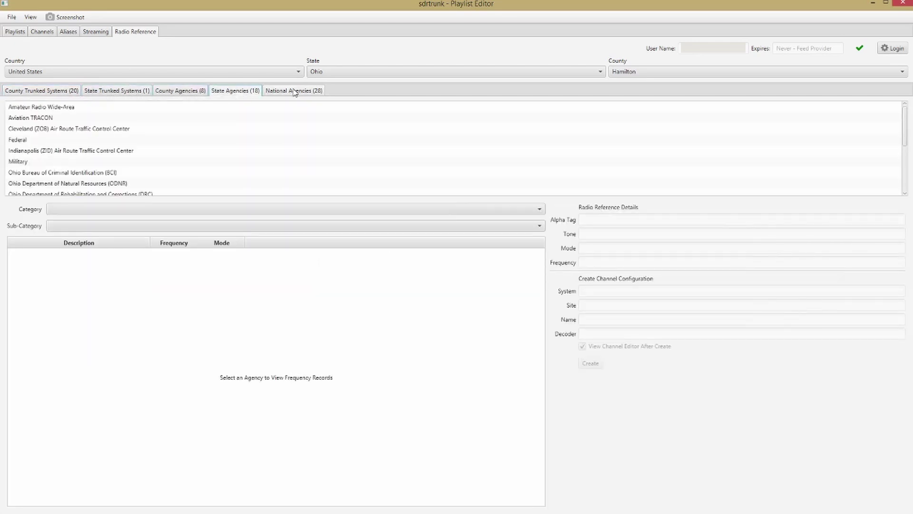
pyautogui.click(301, 93)
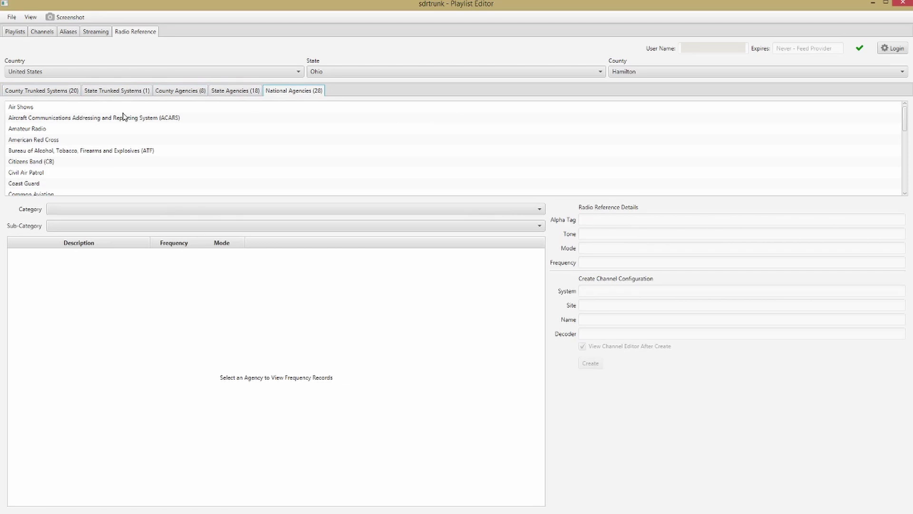
# Choose Ohio MARCS-IP: Multi-Agency Radio Communications from the county trunked systems
pyautogui.click(66, 94)
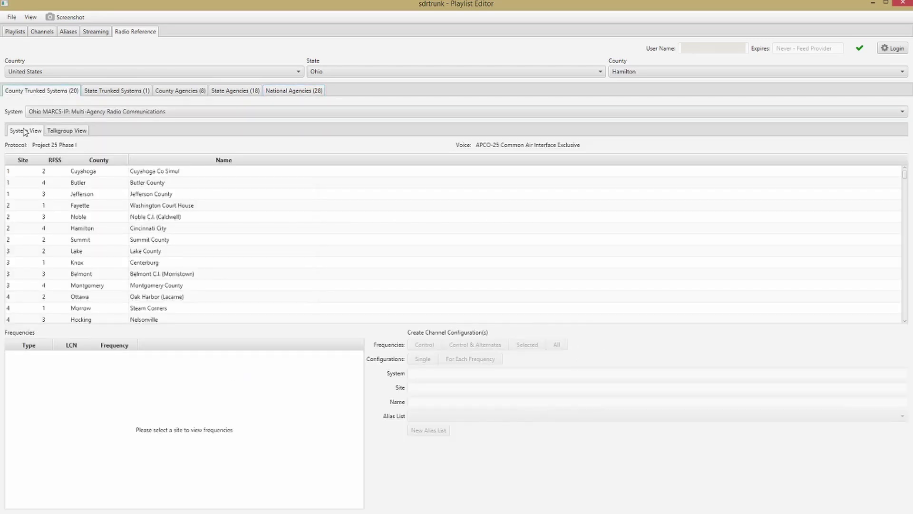
pyautogui.click(46, 112)
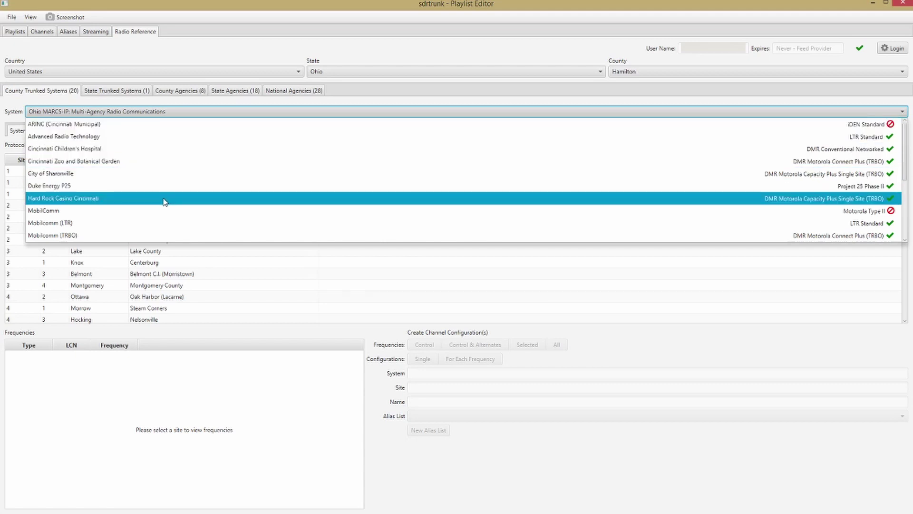
pyautogui.scroll(-2, 164, 200)
pyautogui.scroll(-1, 164, 200)
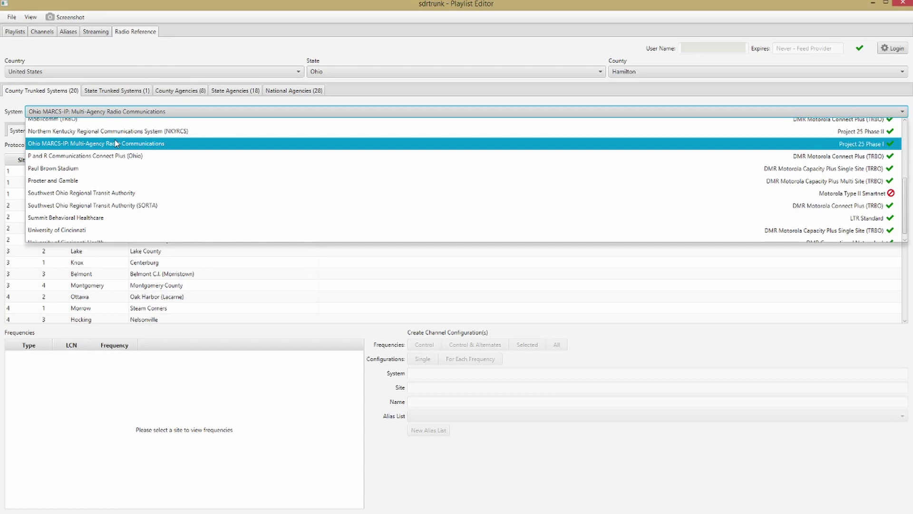
pyautogui.click(168, 143)
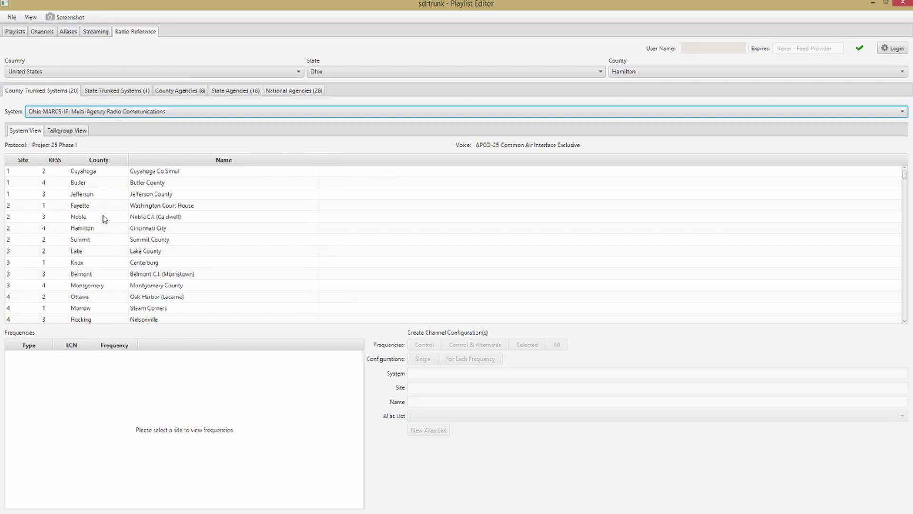
# Select the Hamilton county site named Cincinnati City and look through its frequencies
pyautogui.click(91, 230)
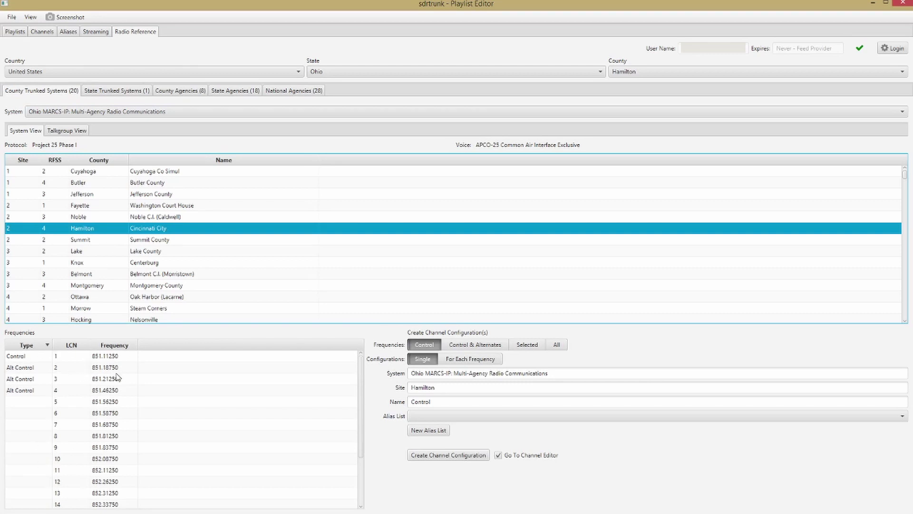
pyautogui.scroll(-1, 109, 431)
pyautogui.scroll(1, 107, 433)
# Create a new alias list named Hamilton County MARCS for the channel configuration
pyautogui.click(429, 431)
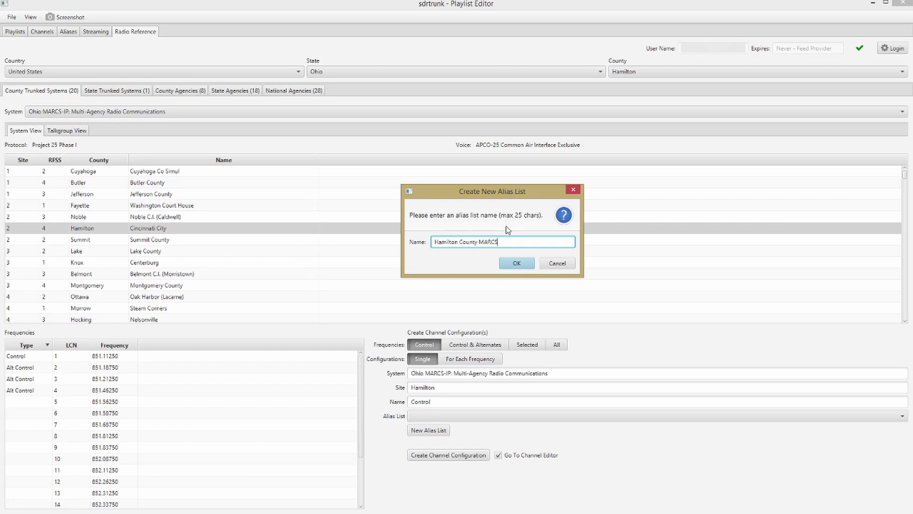
pyautogui.click(517, 263)
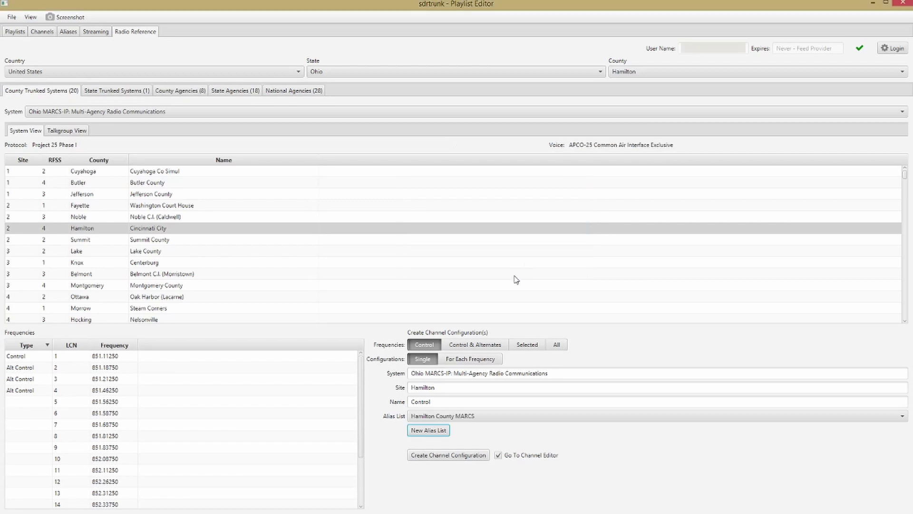
pyautogui.click(536, 420)
pyautogui.click(536, 421)
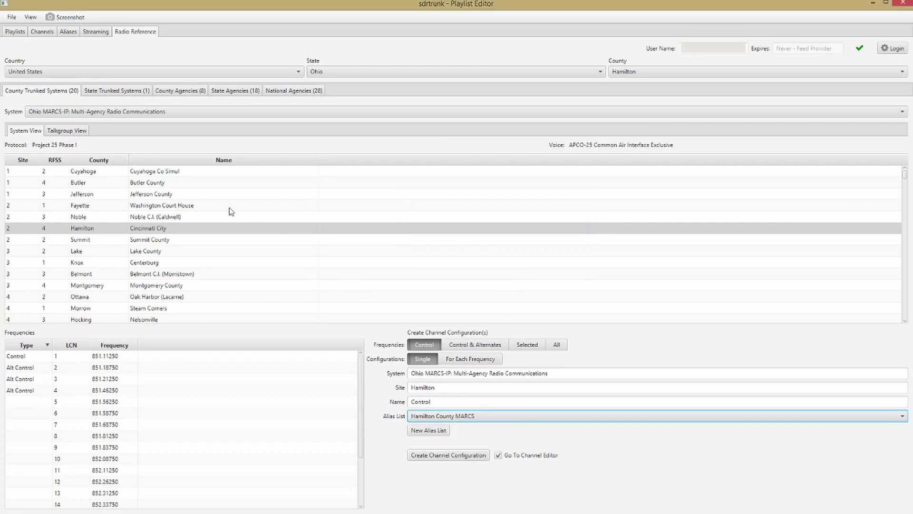
# Show the system's talkgroups and set Hamilton County MARCS as the alias list to import into
pyautogui.click(67, 131)
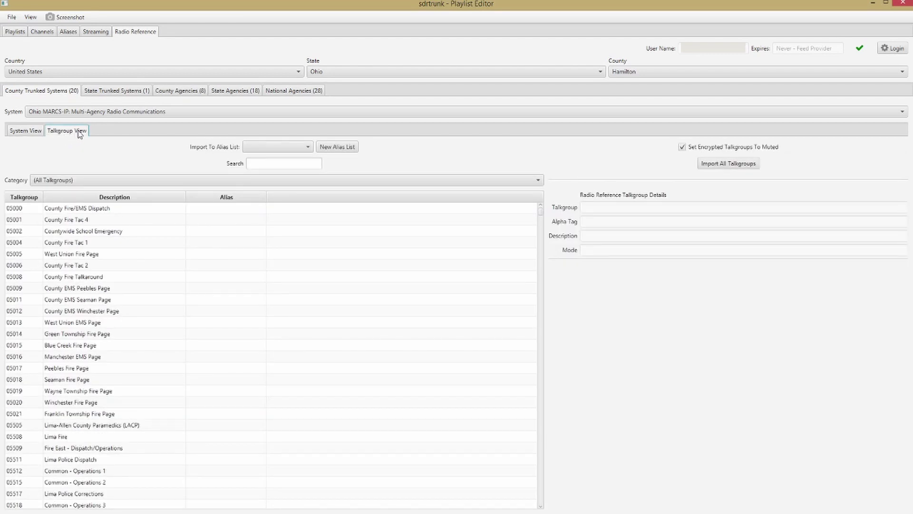
pyautogui.click(309, 150)
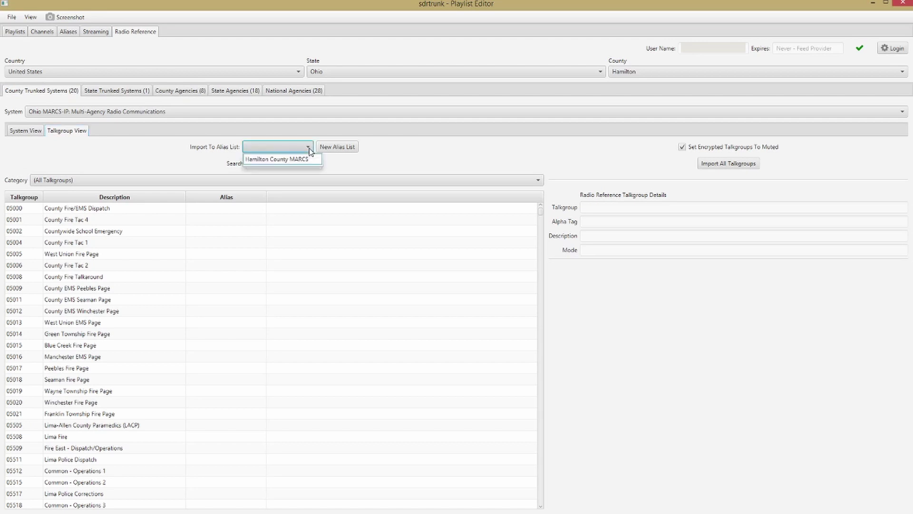
pyautogui.click(284, 161)
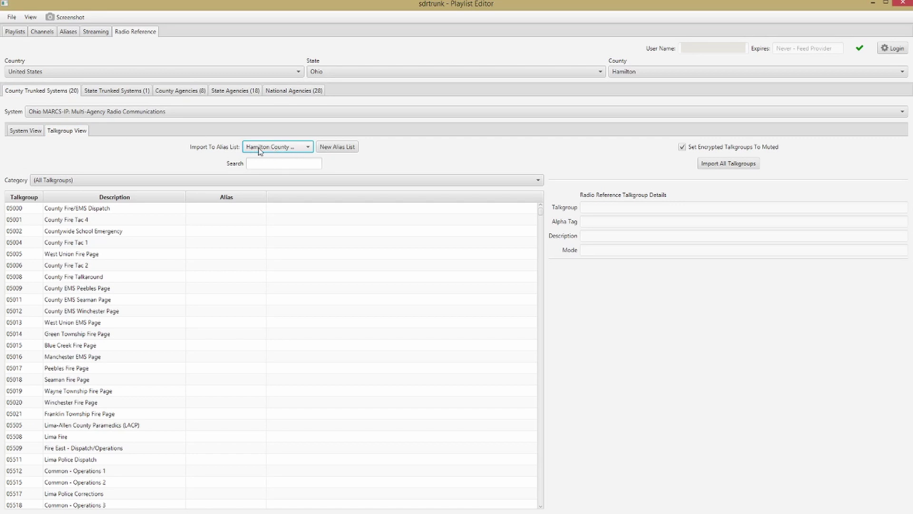
# Look through the talkgroup categories and, keeping all of them, import all talkgroups into the Hamilton County MARCS alias list
pyautogui.moveTo(541, 212); pyautogui.dragTo(526, 198)
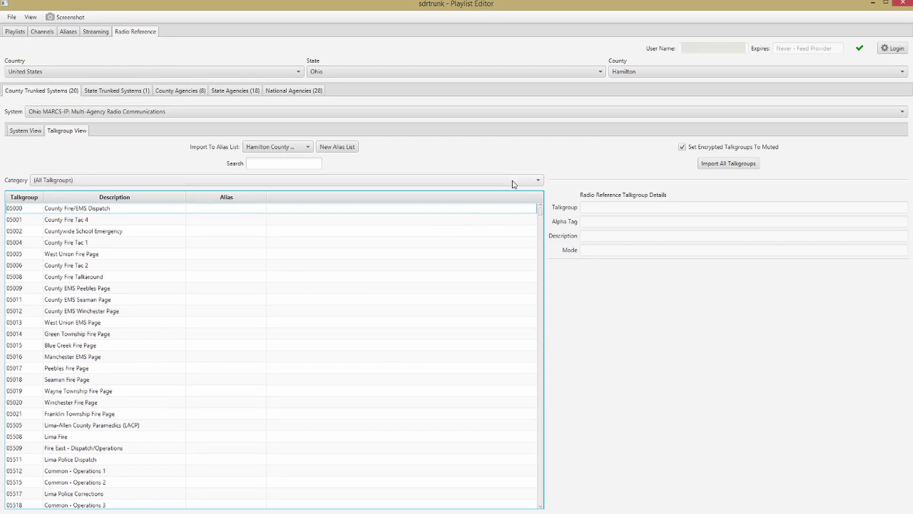
pyautogui.click(537, 181)
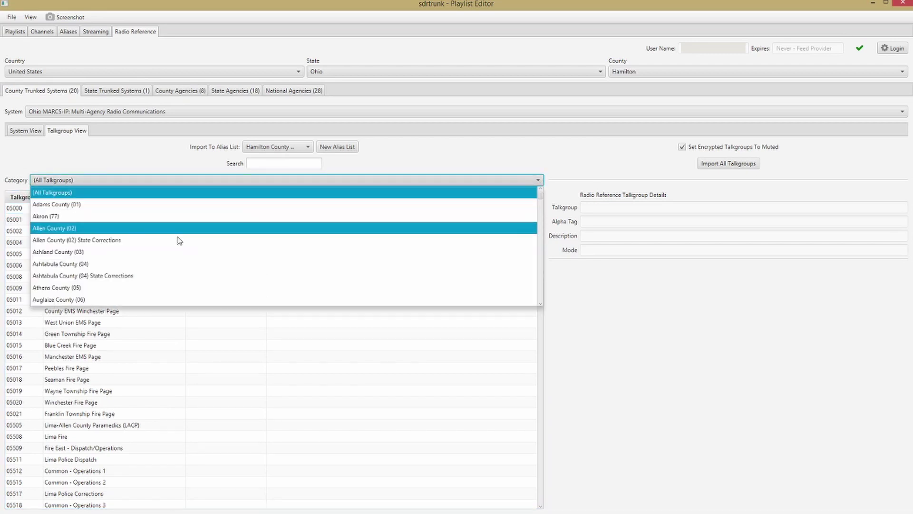
pyautogui.scroll(-5, 162, 263)
pyautogui.scroll(-5, 165, 263)
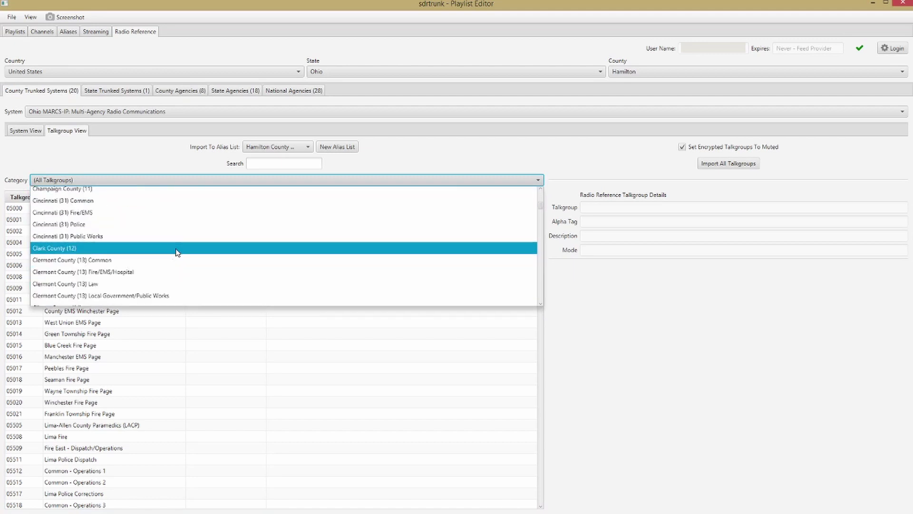
pyautogui.scroll(10, 173, 251)
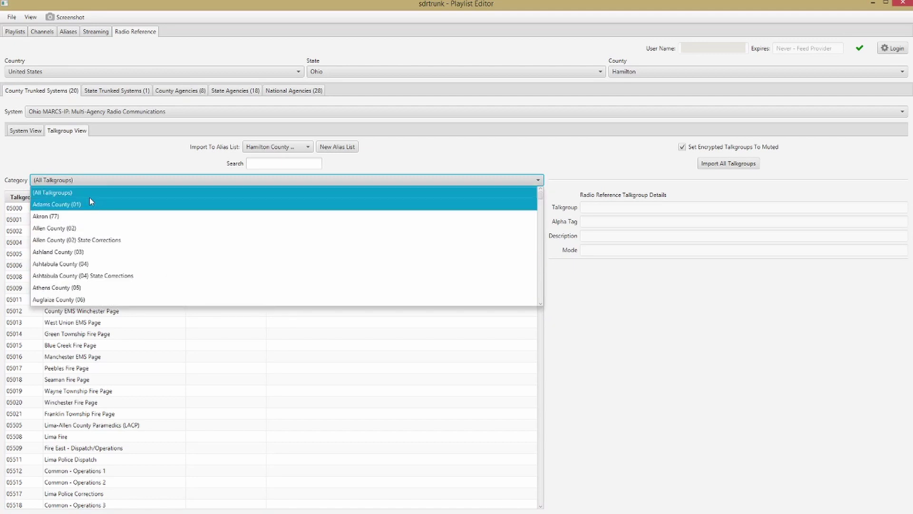
pyautogui.click(81, 168)
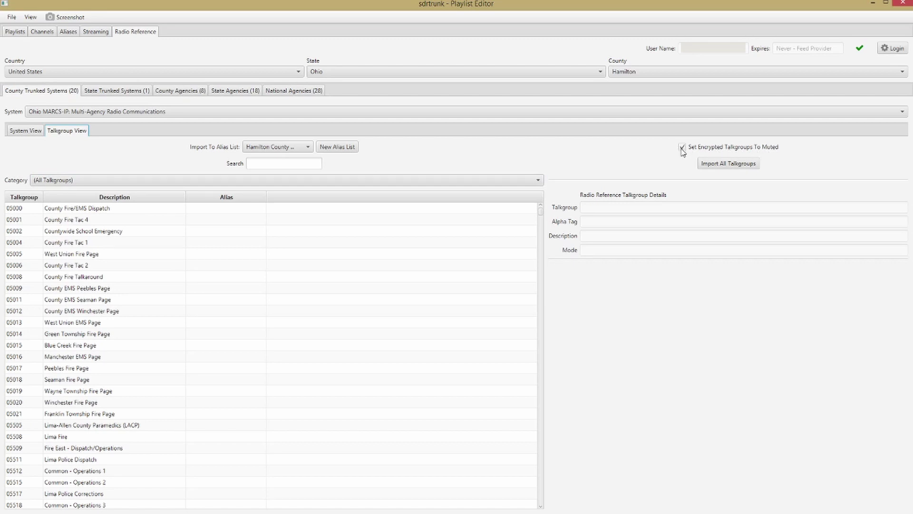
pyautogui.click(713, 164)
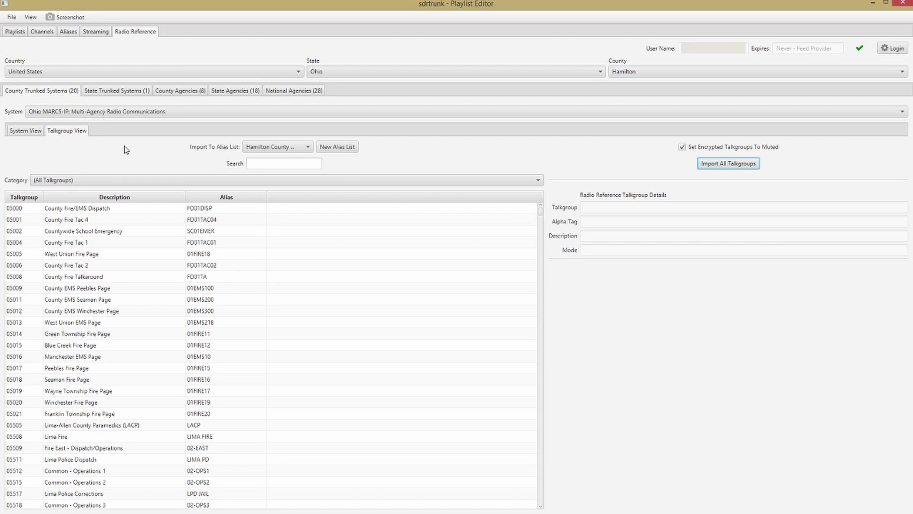
# Create a single control-frequency channel configuration for the Hamilton site and select it in the channel editor
pyautogui.click(23, 132)
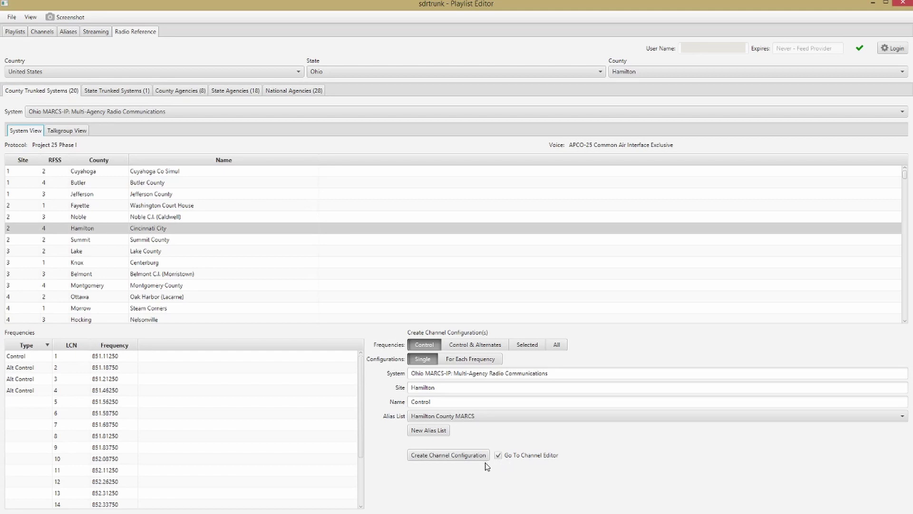
pyautogui.click(455, 455)
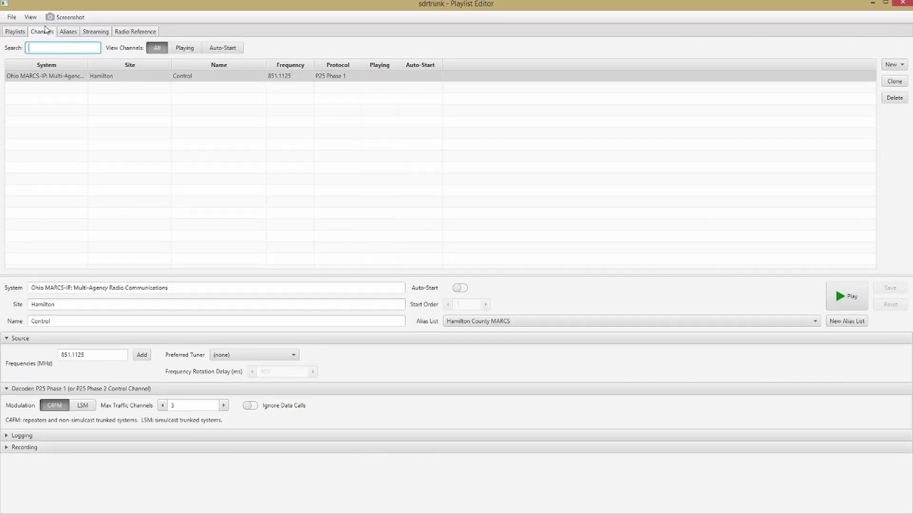
pyautogui.click(52, 79)
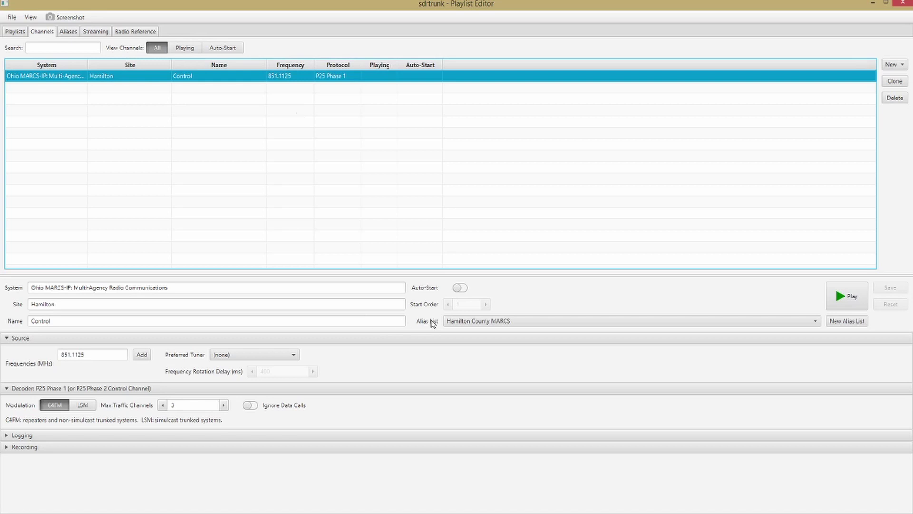
# Review the channel's alias list, system and site names, and the available preferred tuners
pyautogui.click(527, 325)
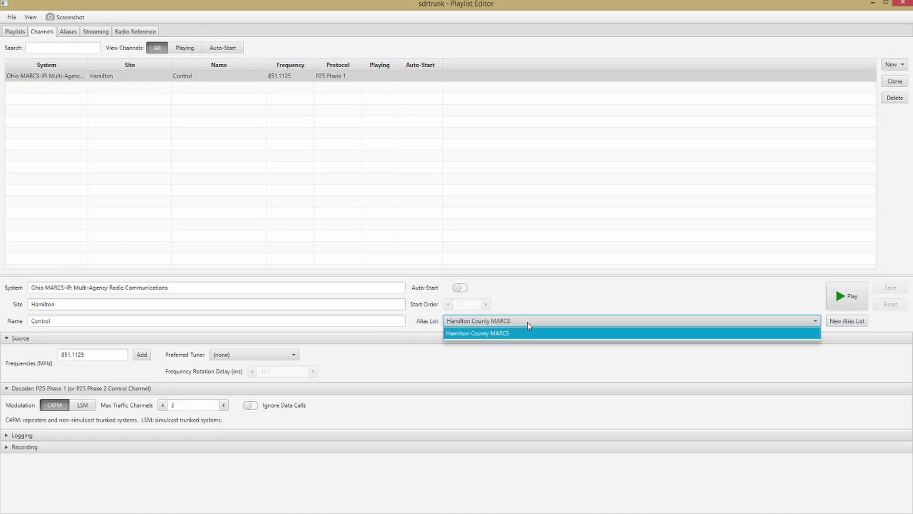
pyautogui.click(527, 323)
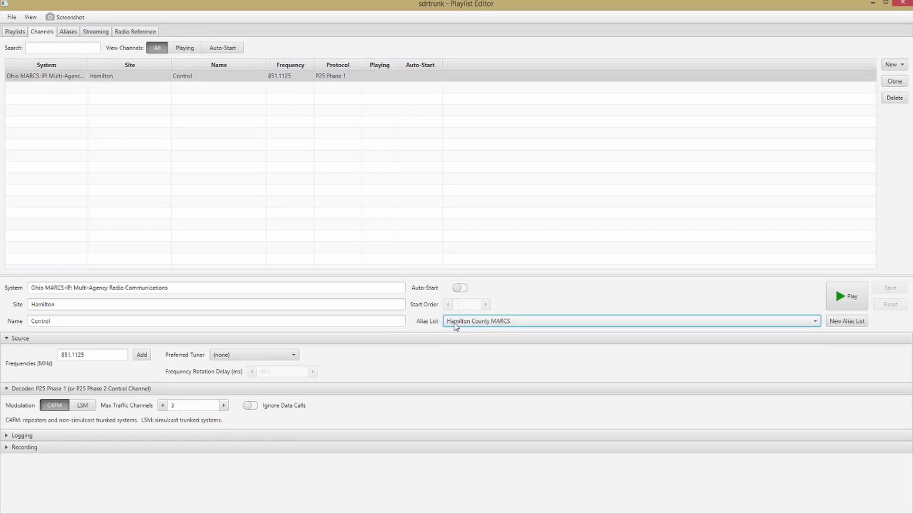
pyautogui.click(57, 290)
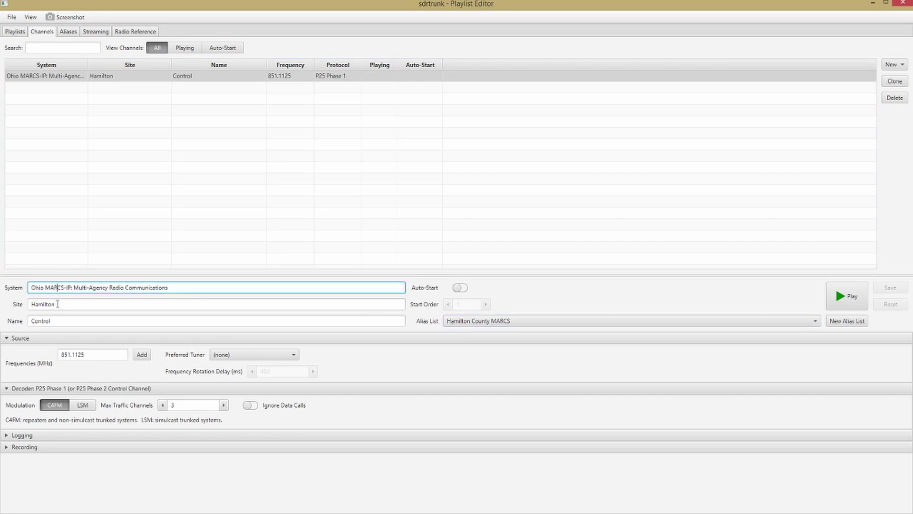
pyautogui.click(54, 304)
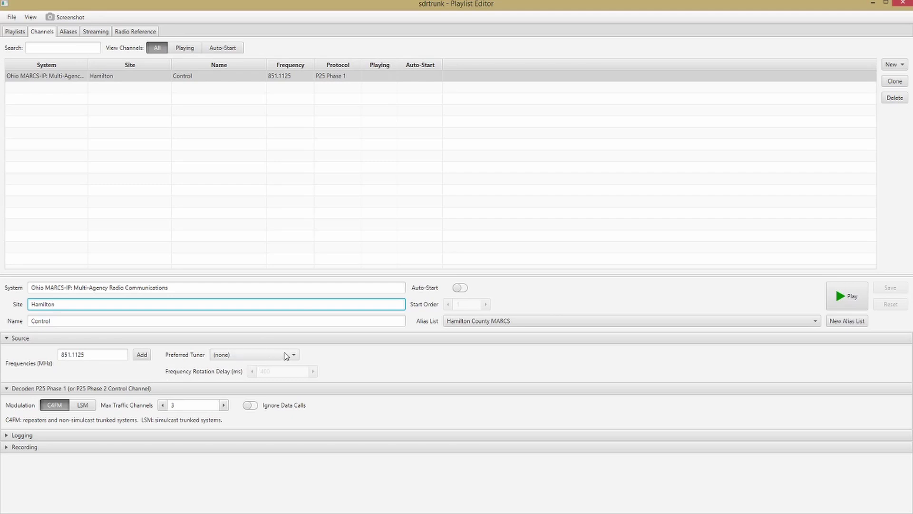
pyautogui.click(292, 355)
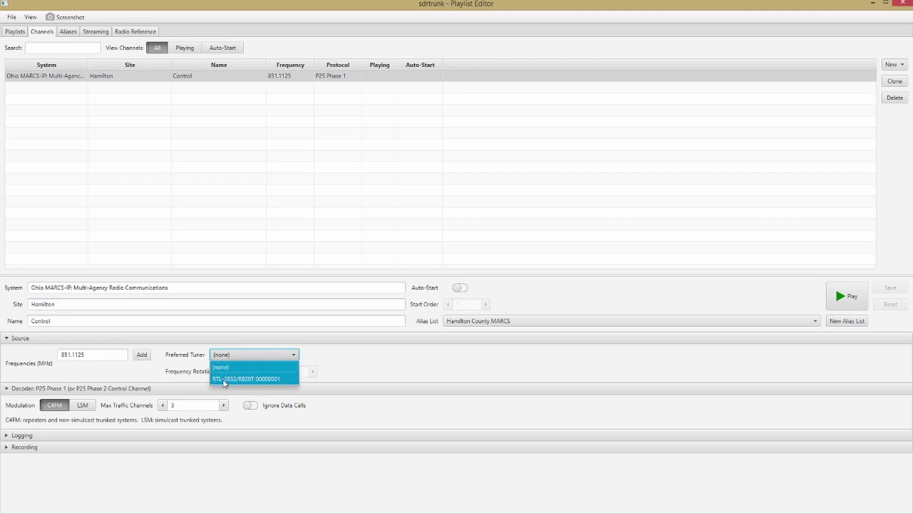
pyautogui.click(329, 365)
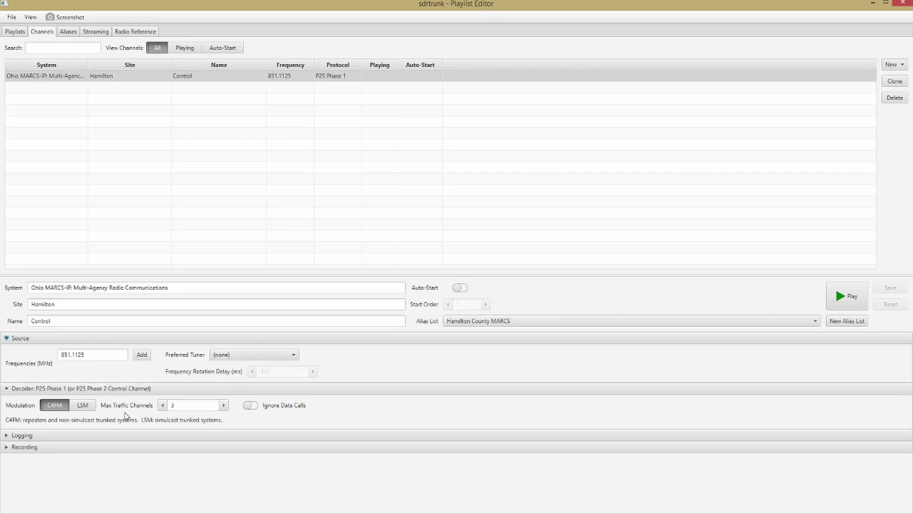
# Set the maximum number of traffic channels for the Hamilton control channel to 10
pyautogui.moveTo(186, 405); pyautogui.dragTo(172, 406)
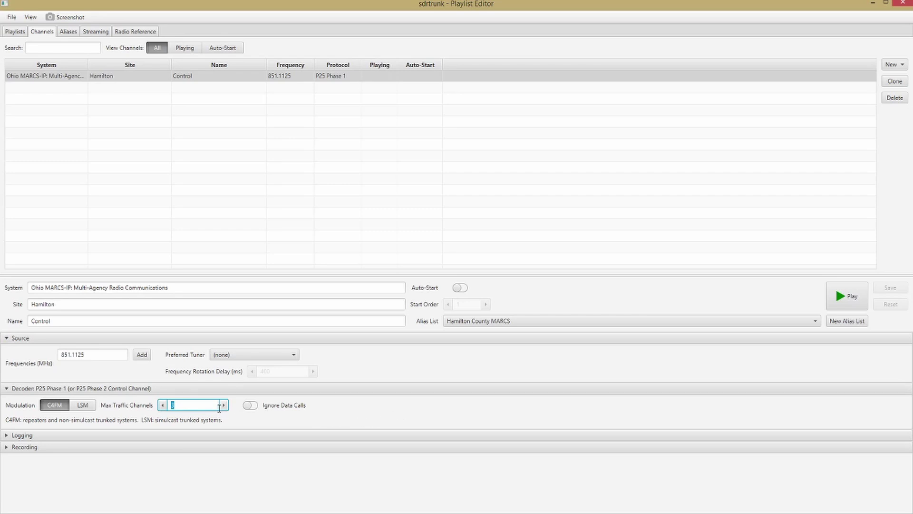
pyautogui.click(222, 417)
pyautogui.click(223, 405)
pyautogui.click(223, 404)
pyautogui.click(223, 405)
pyautogui.click(223, 404)
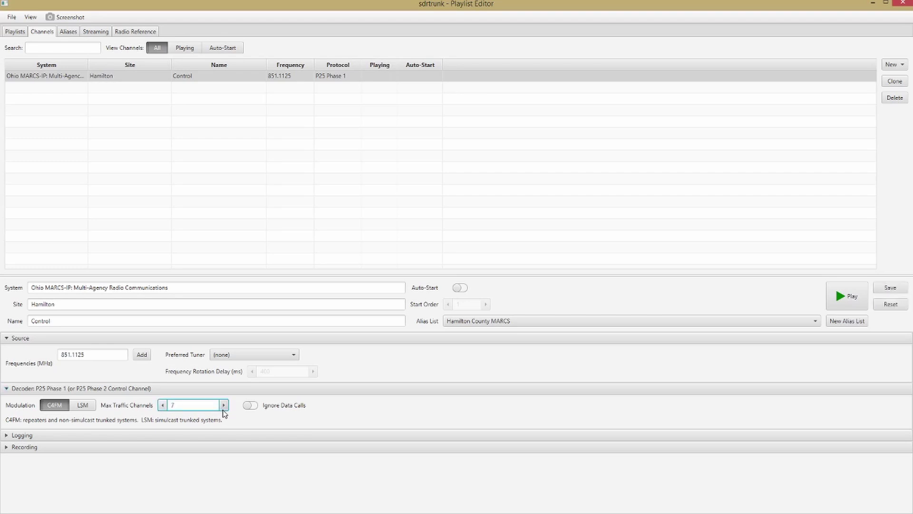
pyautogui.click(223, 405)
pyautogui.click(223, 404)
pyautogui.click(231, 418)
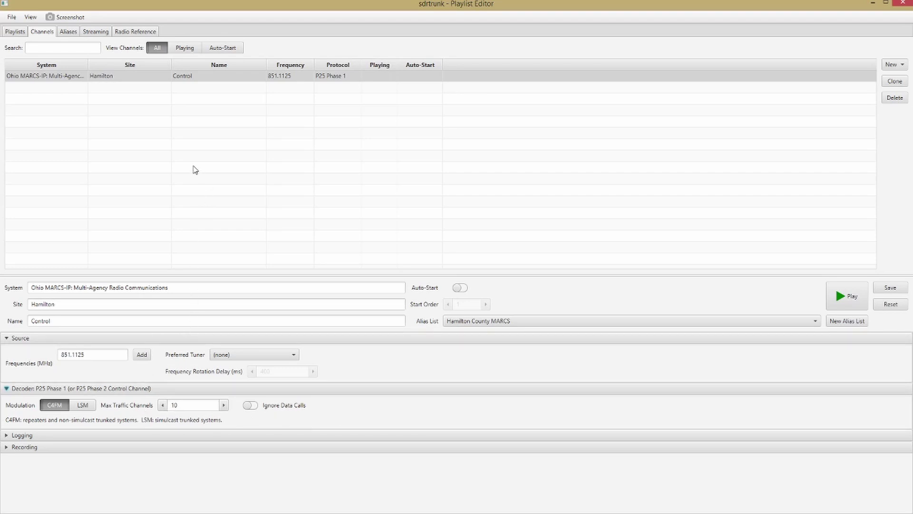
# Show the aliases contained in the Hamilton County MARCS alias list
pyautogui.click(69, 32)
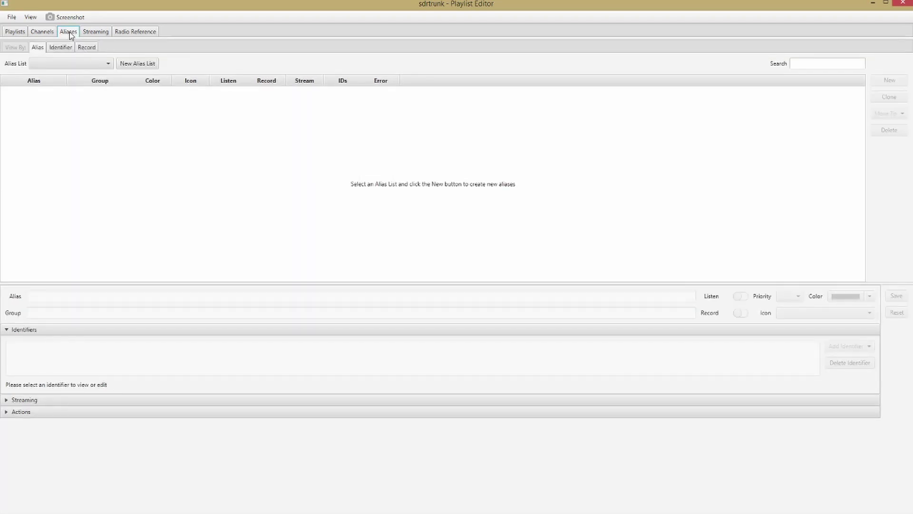
pyautogui.click(108, 64)
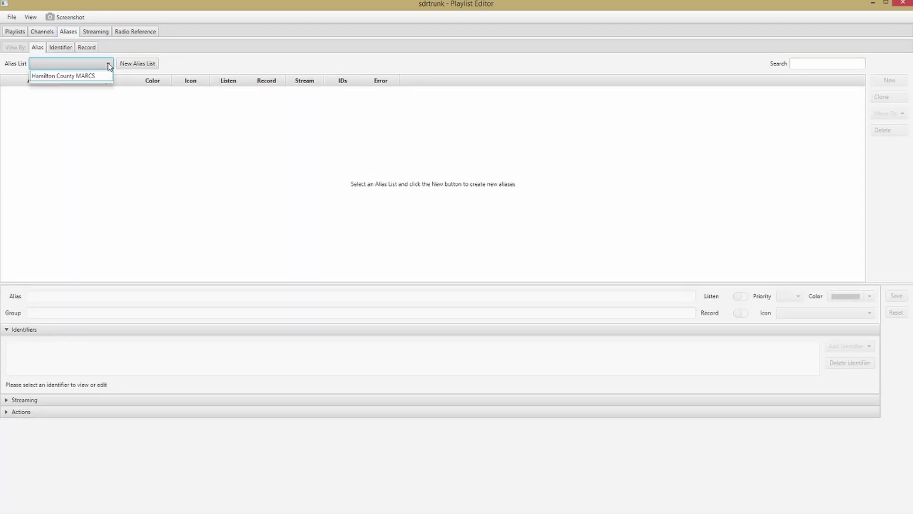
pyautogui.click(101, 76)
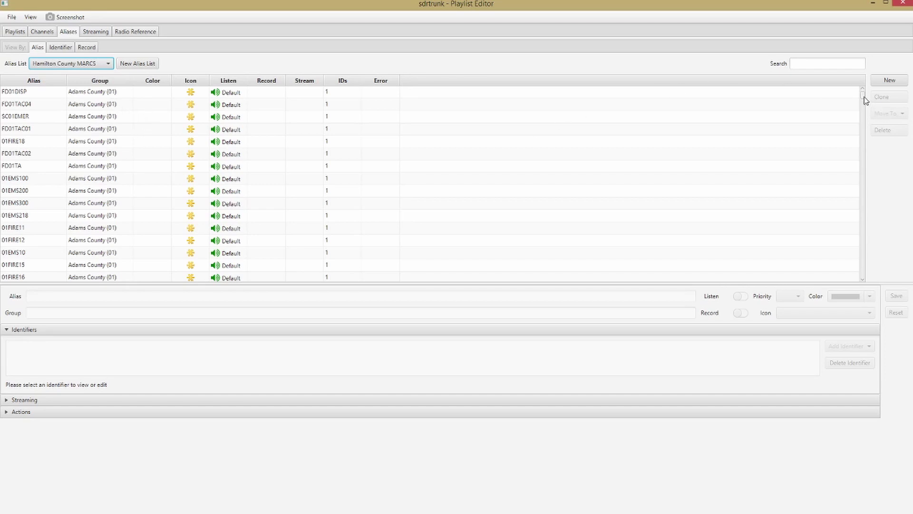
# Examine the groups and listen settings of the imported aliases, and view the details of the first Adams County alias
pyautogui.moveTo(862, 95); pyautogui.dragTo(855, 151)
pyautogui.scroll(-10, 407, 212)
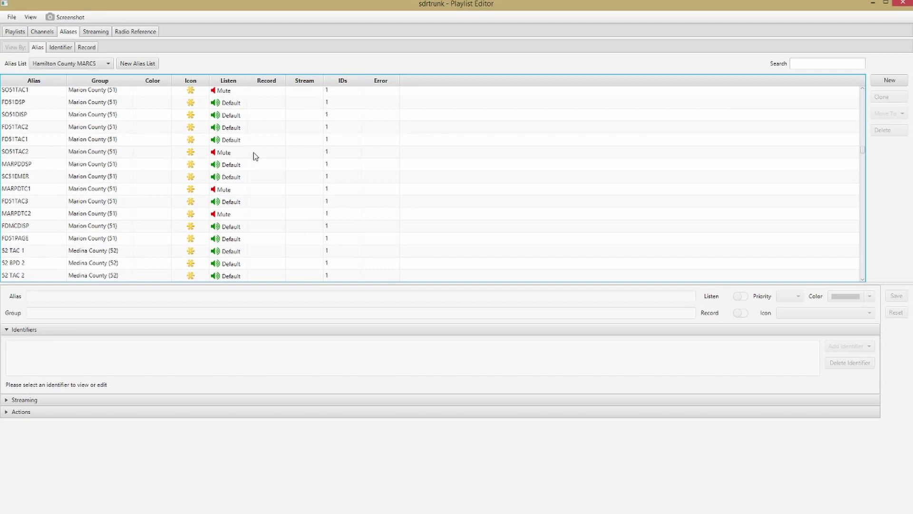
pyautogui.scroll(1, 370, 194)
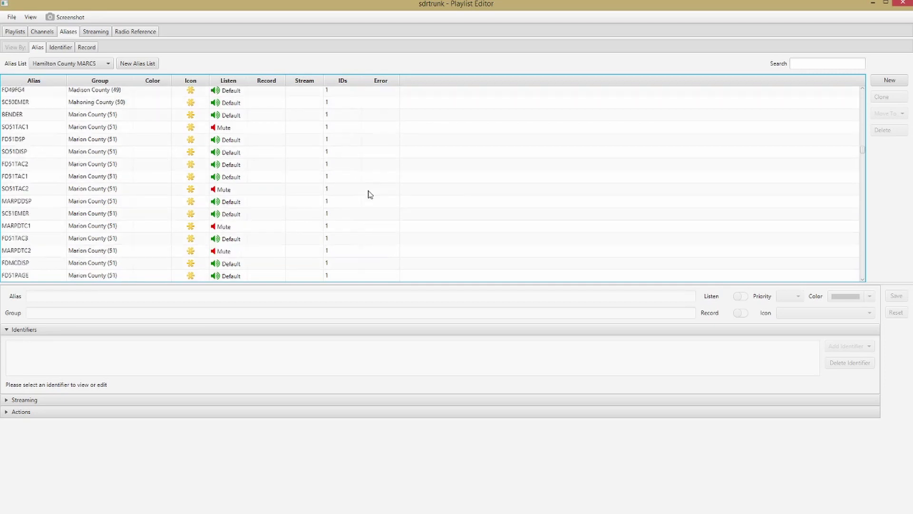
pyautogui.scroll(20, 370, 194)
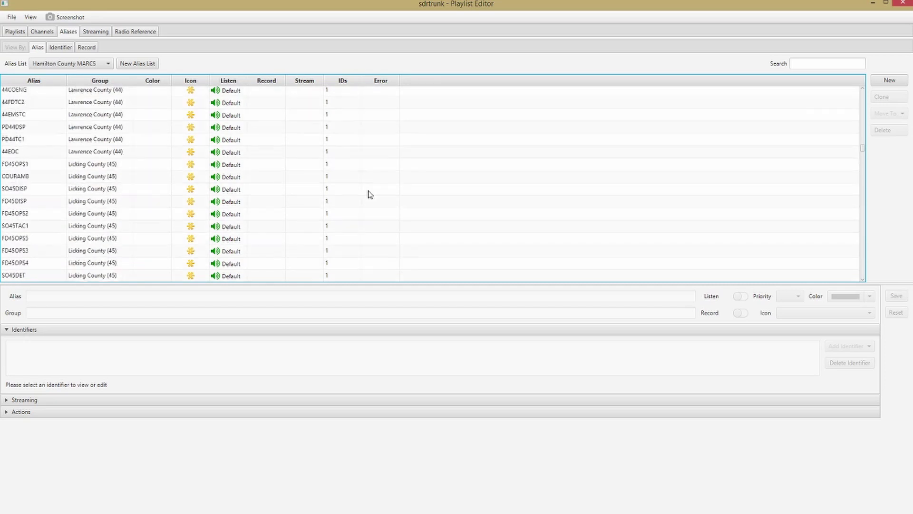
pyautogui.scroll(10, 370, 194)
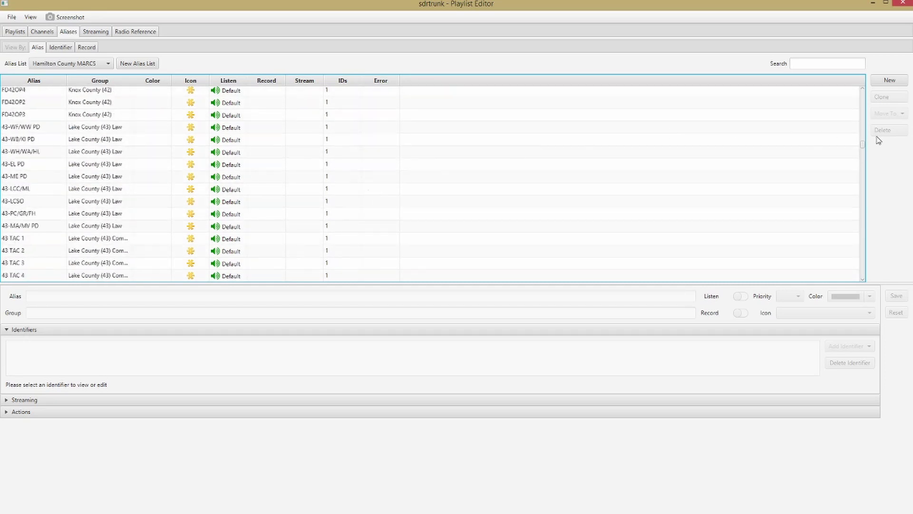
pyautogui.moveTo(862, 145); pyautogui.dragTo(861, 90)
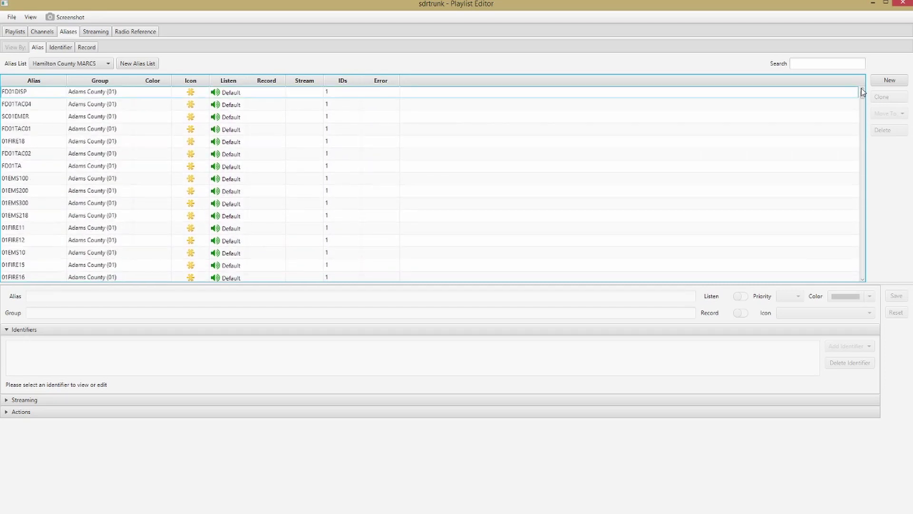
pyautogui.click(80, 95)
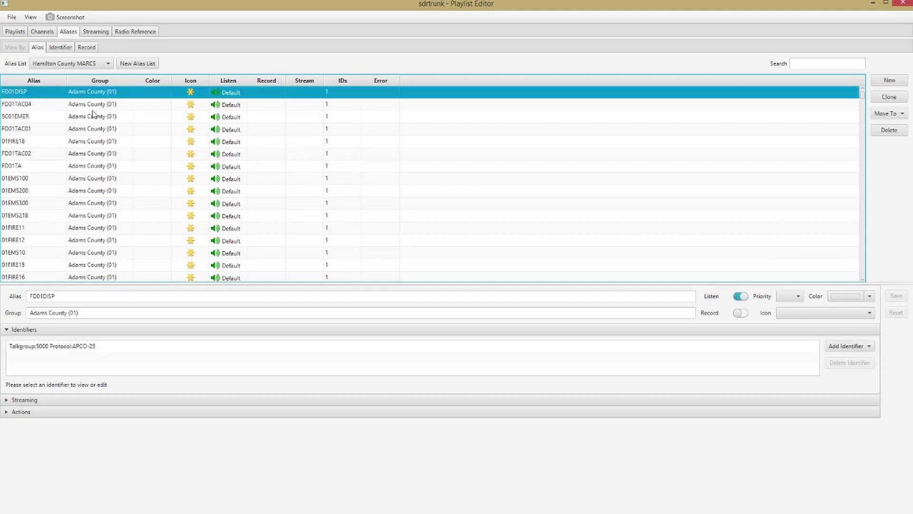
pyautogui.scroll(-5, 104, 215)
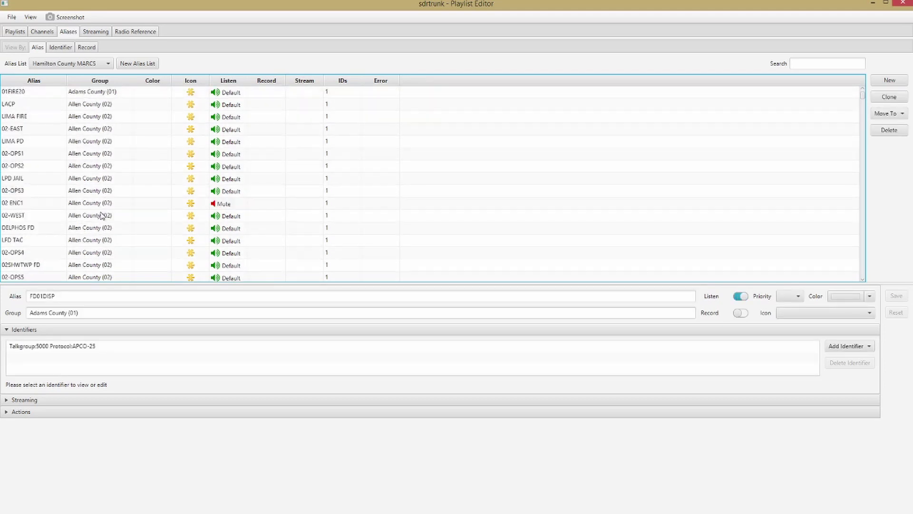
pyautogui.scroll(-3, 136, 124)
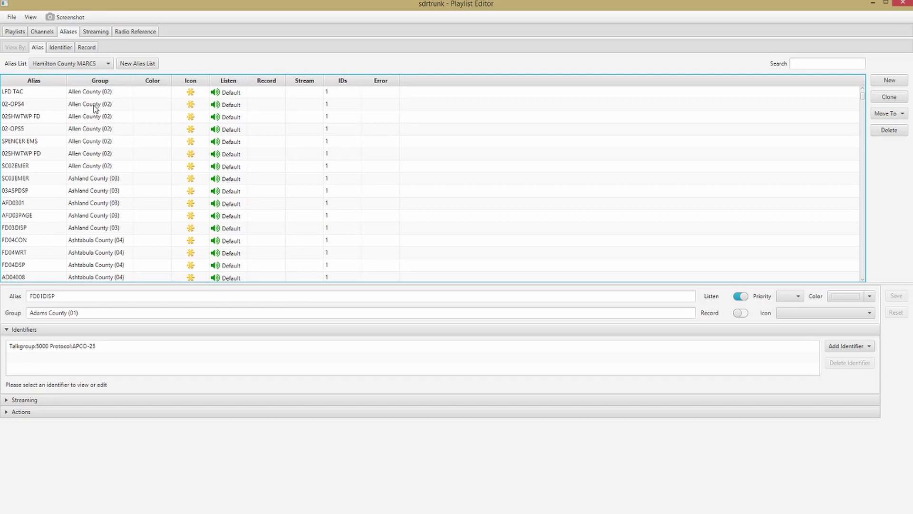
pyautogui.scroll(-3, 103, 128)
pyautogui.scroll(10, 100, 136)
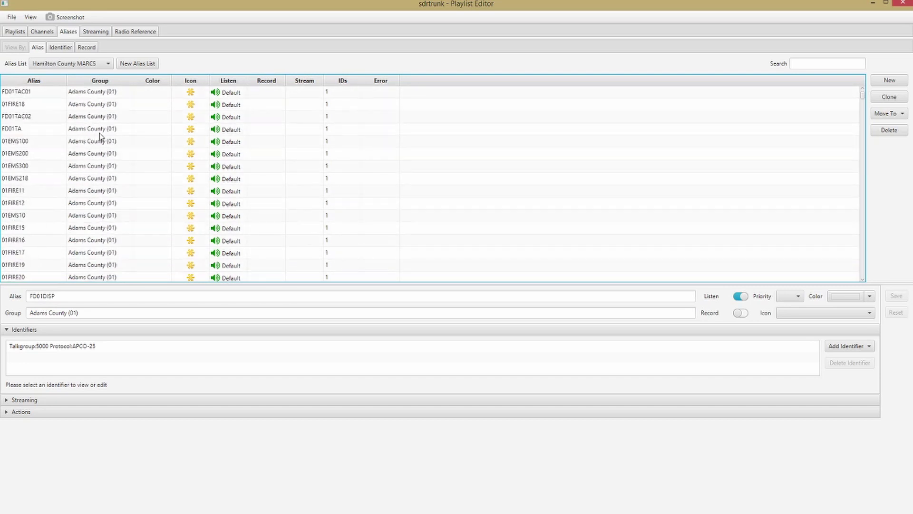
# Sort the aliases by group and mute every alias from the first Adams County entry through Champaign County's HOS-1101
pyautogui.click(105, 81)
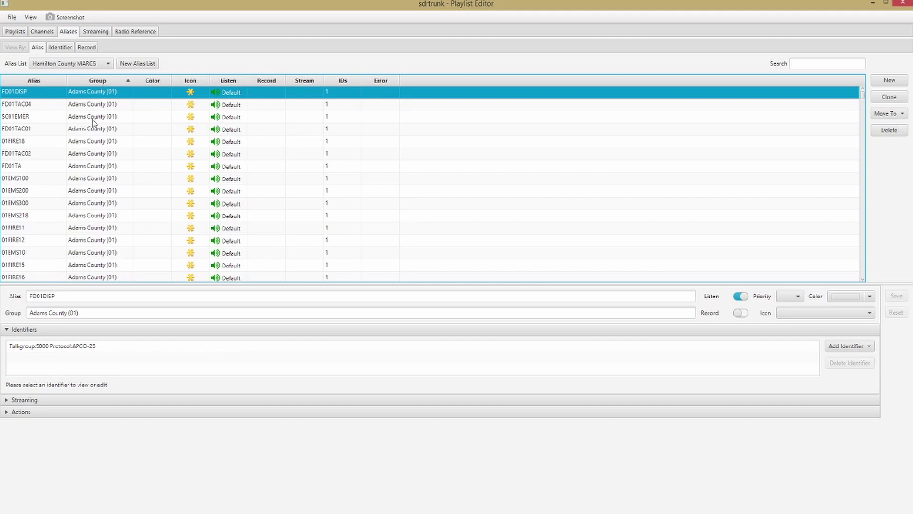
pyautogui.scroll(-10, 98, 166)
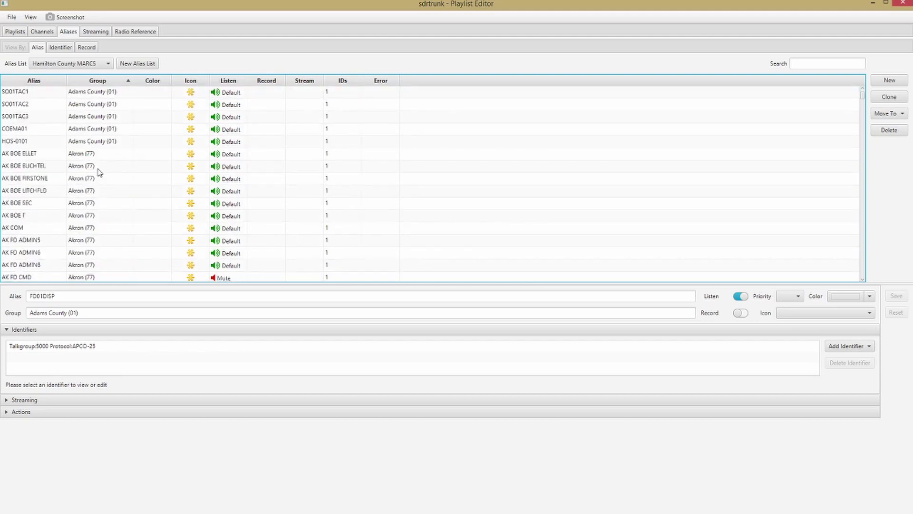
pyautogui.scroll(-15, 101, 177)
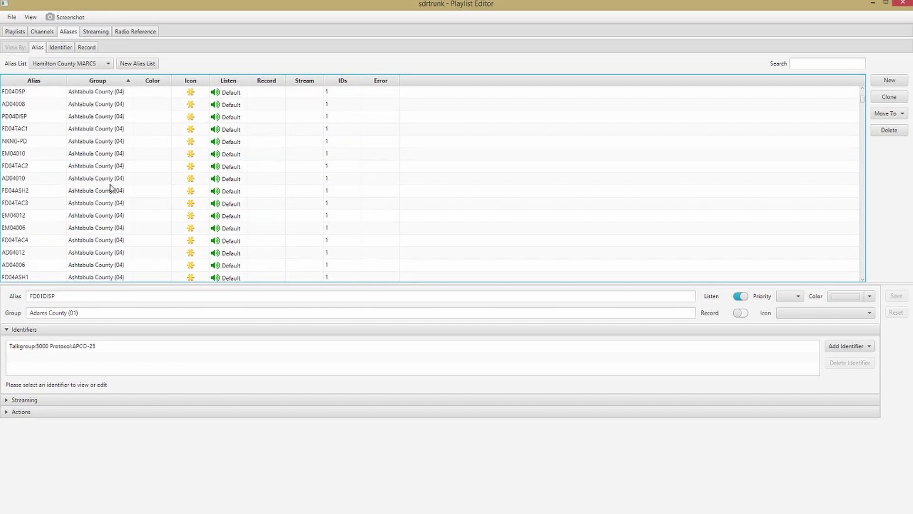
pyautogui.scroll(-15, 110, 194)
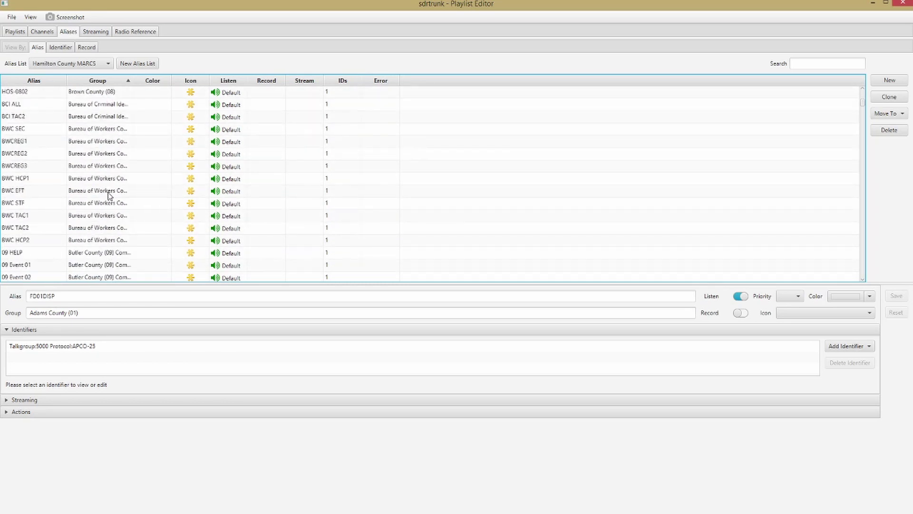
pyautogui.scroll(-15, 109, 195)
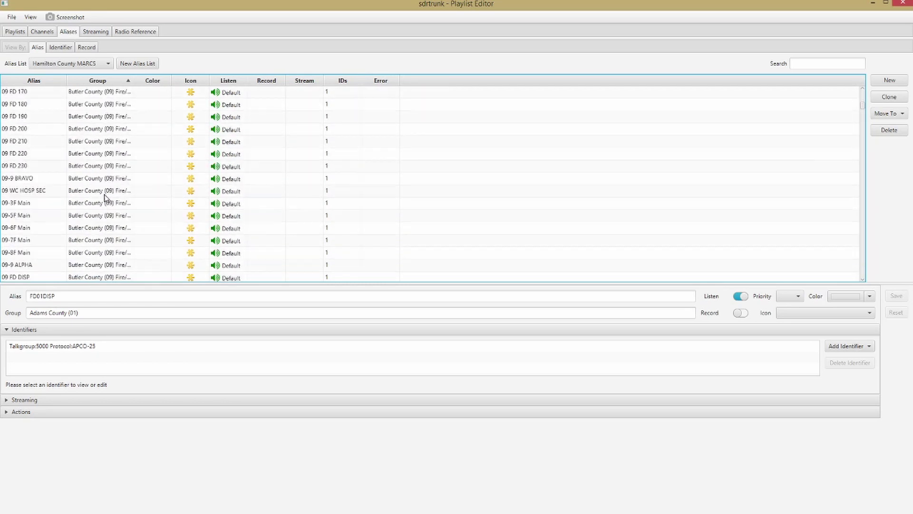
pyautogui.scroll(-15, 105, 197)
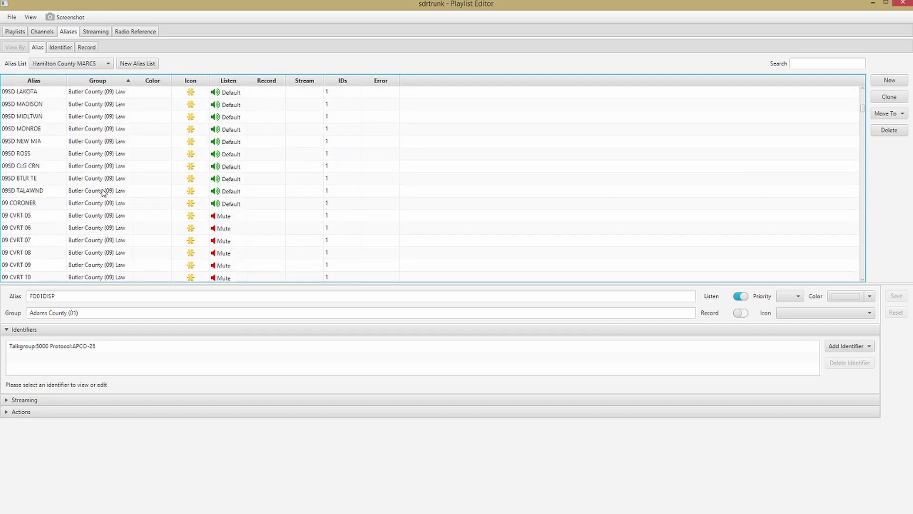
pyautogui.scroll(-15, 103, 192)
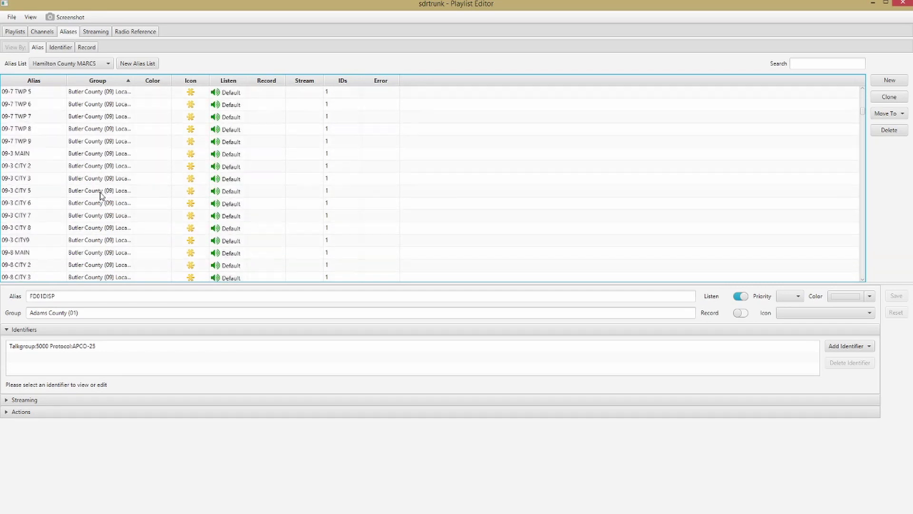
pyautogui.scroll(-15, 101, 194)
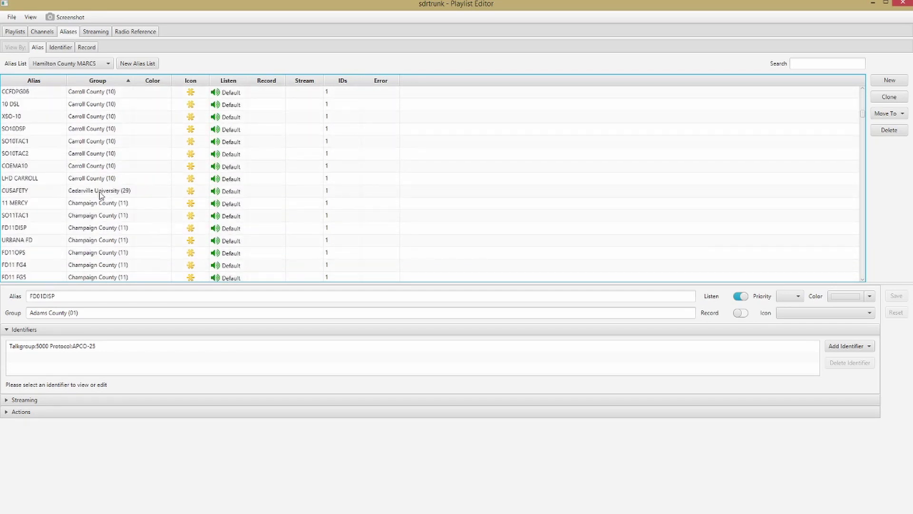
pyautogui.scroll(-10, 101, 194)
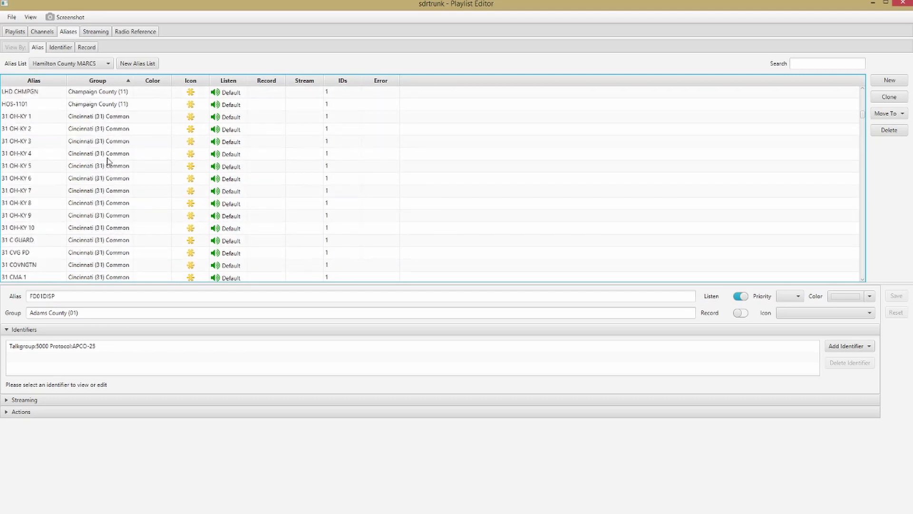
pyautogui.scroll(4, 88, 135)
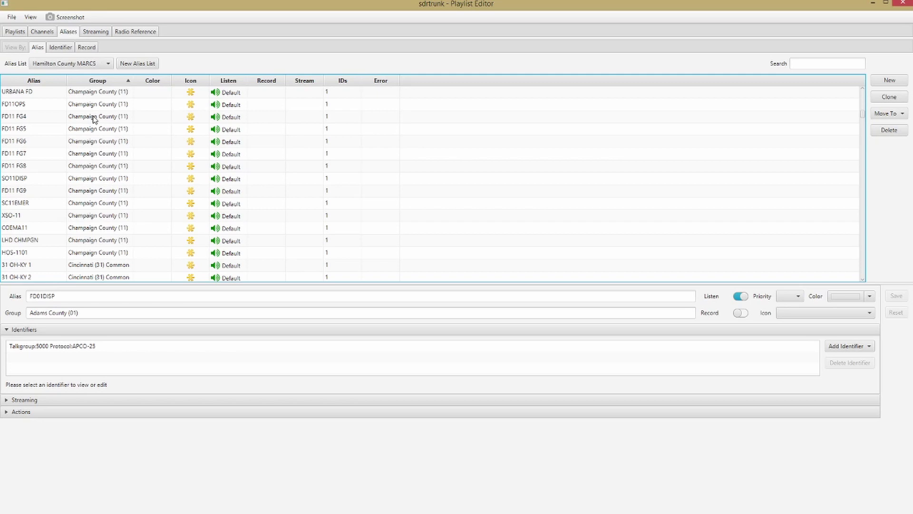
pyautogui.scroll(-2, 92, 179)
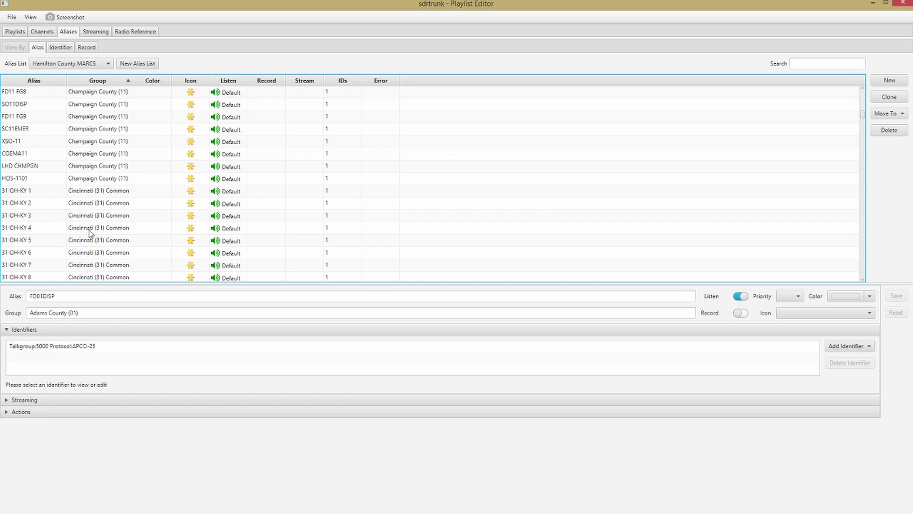
pyautogui.keyDown('shift'); pyautogui.click(82, 181); pyautogui.keyUp('shift')
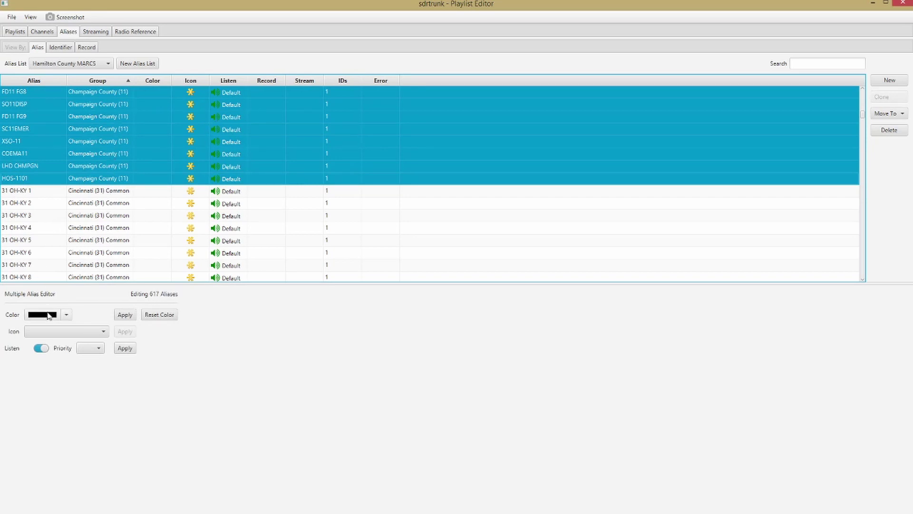
pyautogui.click(41, 349)
pyautogui.click(129, 351)
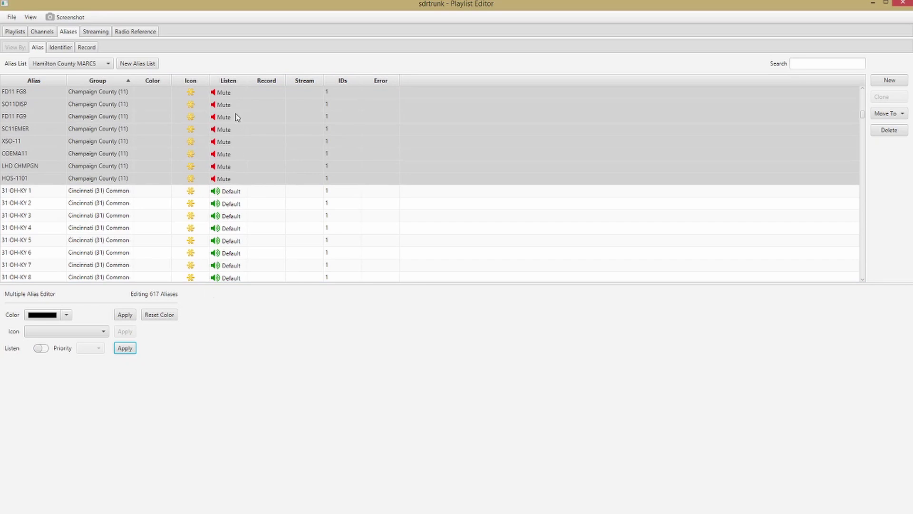
# Mute every alias from Clark County's first entry, 12CWTAC, through Guernsey County's last entry, HOS-3001
pyautogui.click(109, 192)
pyautogui.scroll(-5, 107, 196)
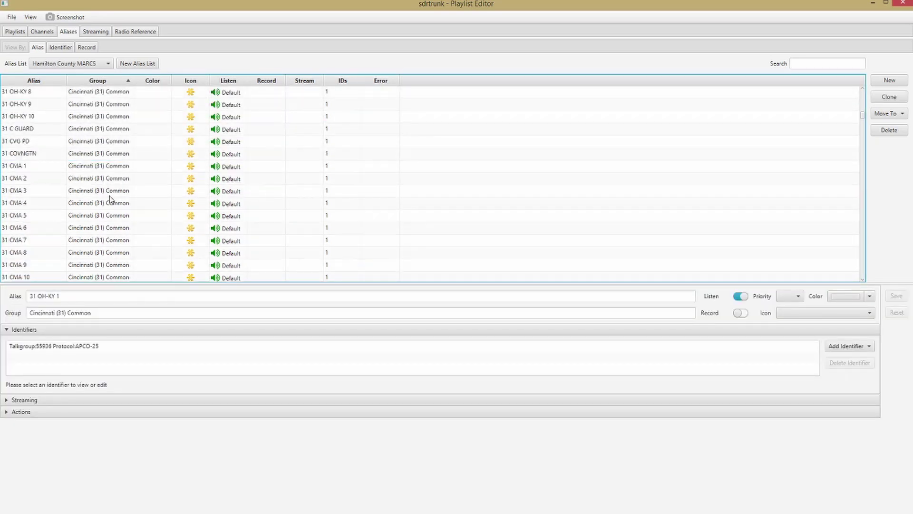
pyautogui.scroll(-10, 104, 196)
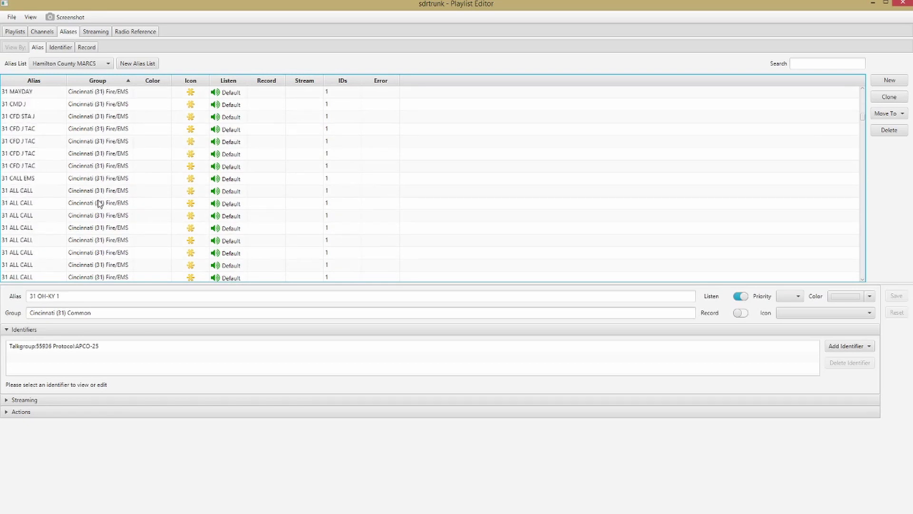
pyautogui.scroll(-12, 97, 203)
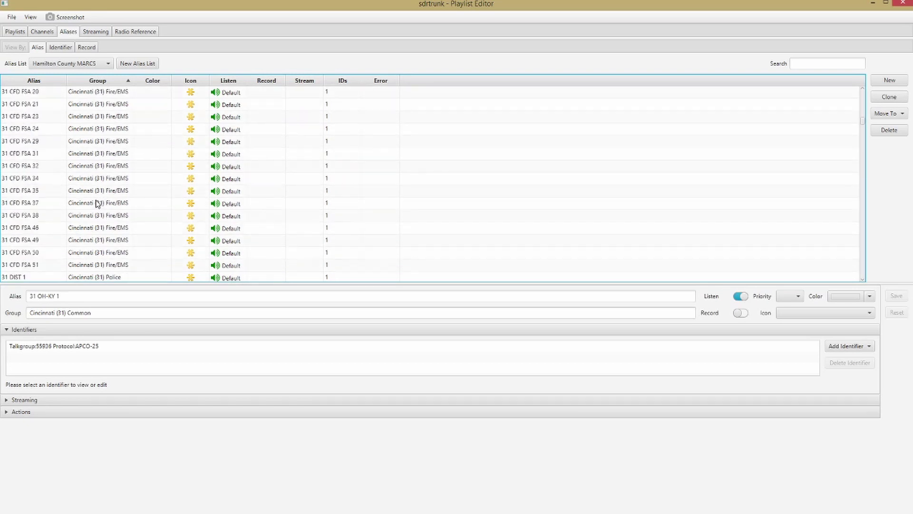
pyautogui.scroll(-12, 104, 209)
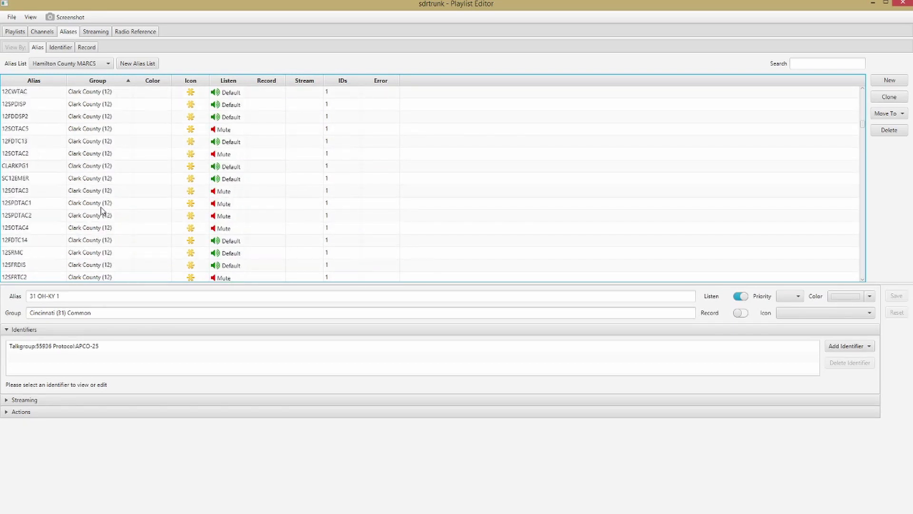
pyautogui.scroll(-2, 102, 210)
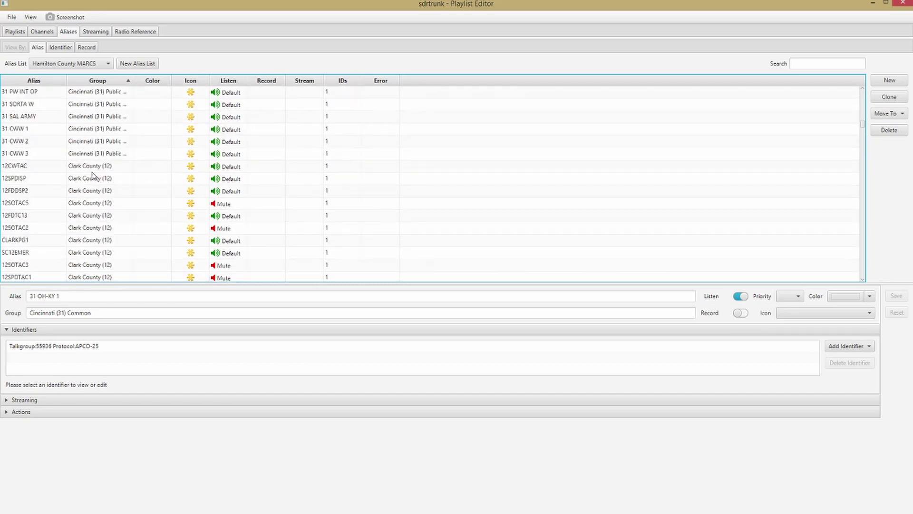
pyautogui.click(97, 169)
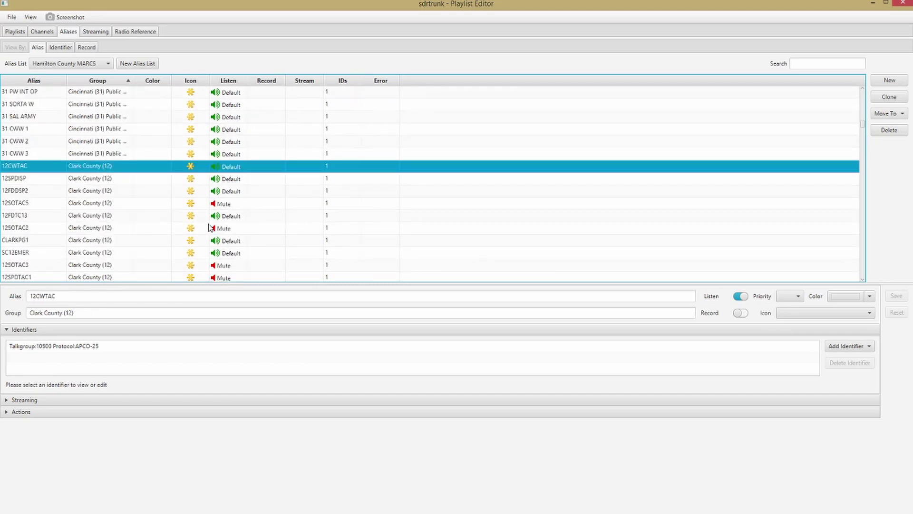
pyautogui.scroll(-10, 107, 185)
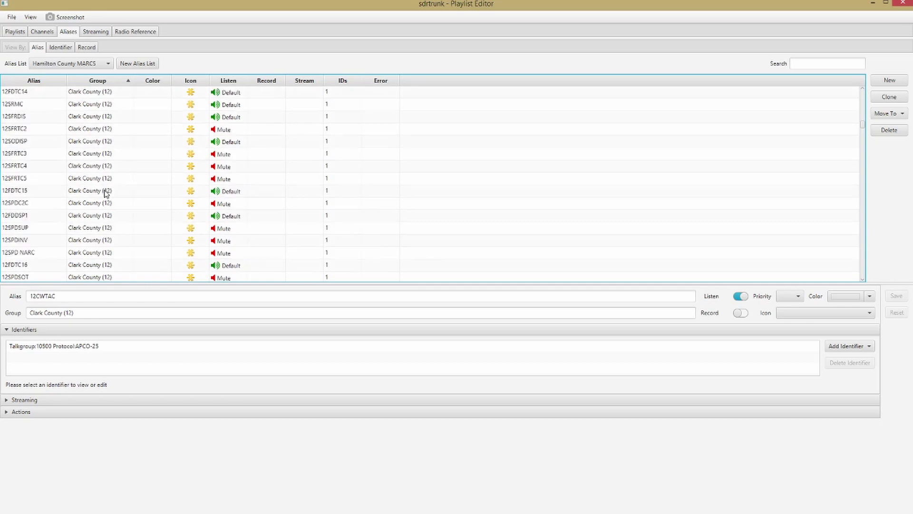
pyautogui.scroll(-12, 115, 211)
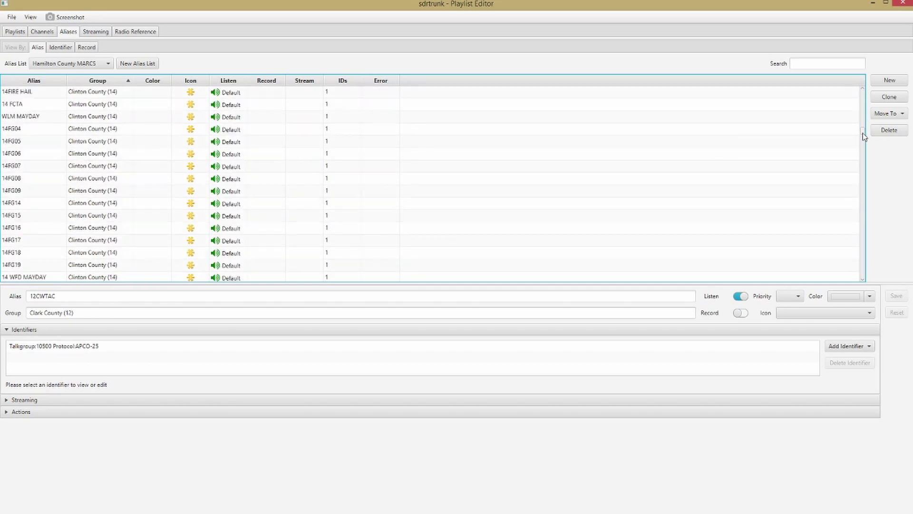
pyautogui.moveTo(864, 136); pyautogui.dragTo(322, 165)
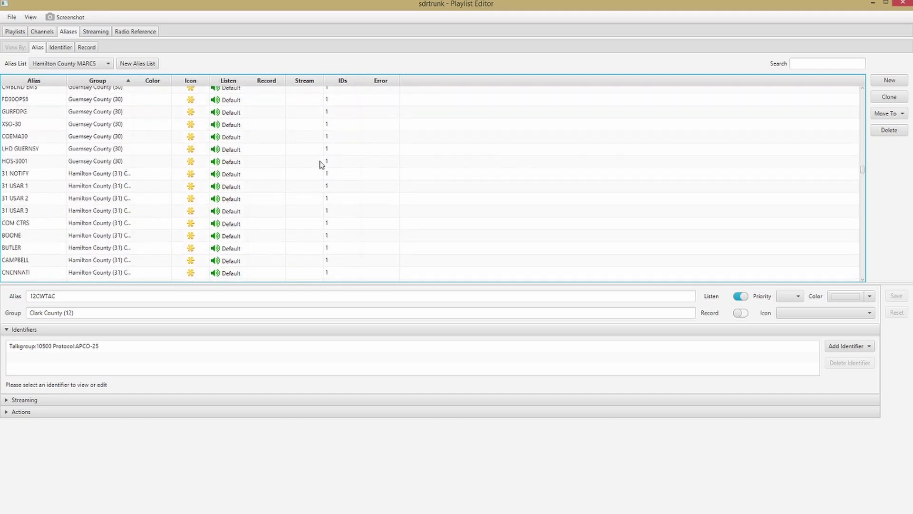
pyautogui.keyDown('shift'); pyautogui.click(81, 163); pyautogui.keyUp('shift')
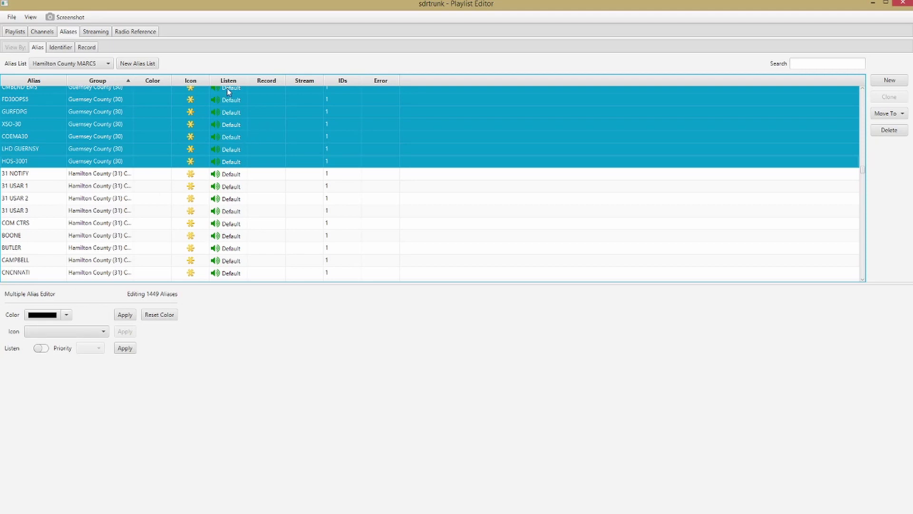
pyautogui.click(42, 348)
pyautogui.click(42, 349)
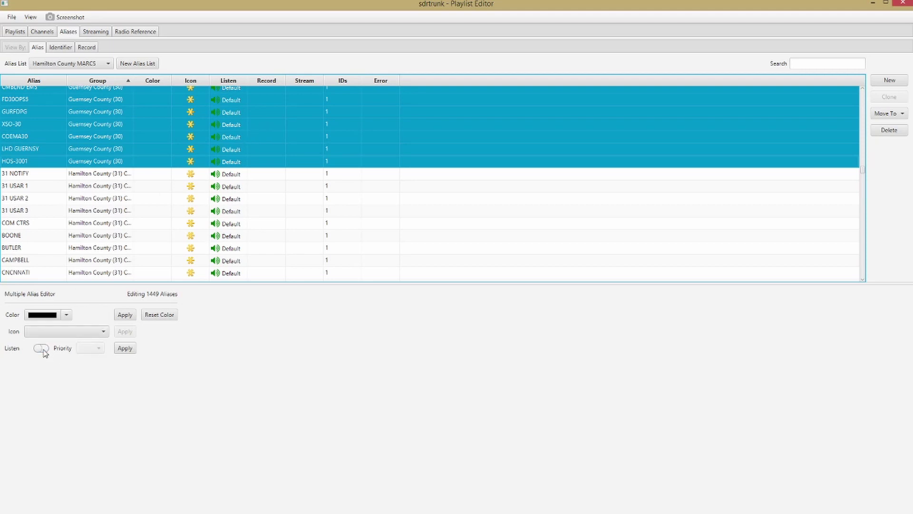
pyautogui.click(126, 351)
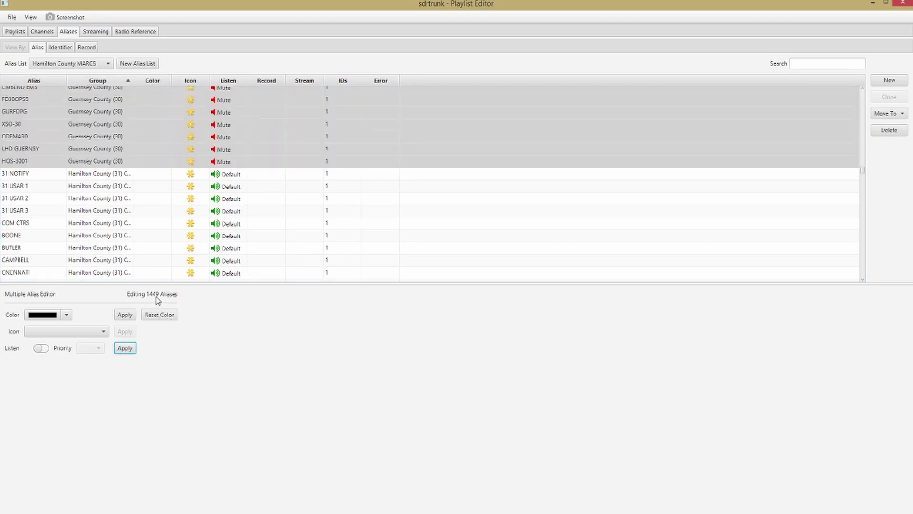
# Mute every alias from Hancock County's first entry, XFIN-CW1, through the end of the list at 31 XU TAG
pyautogui.click(41, 174)
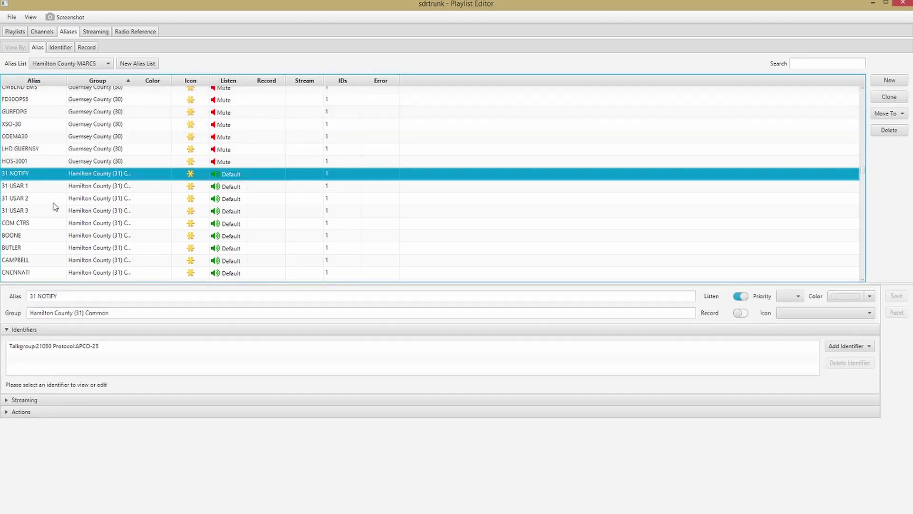
pyautogui.scroll(-4, 101, 220)
pyautogui.scroll(-8, 102, 220)
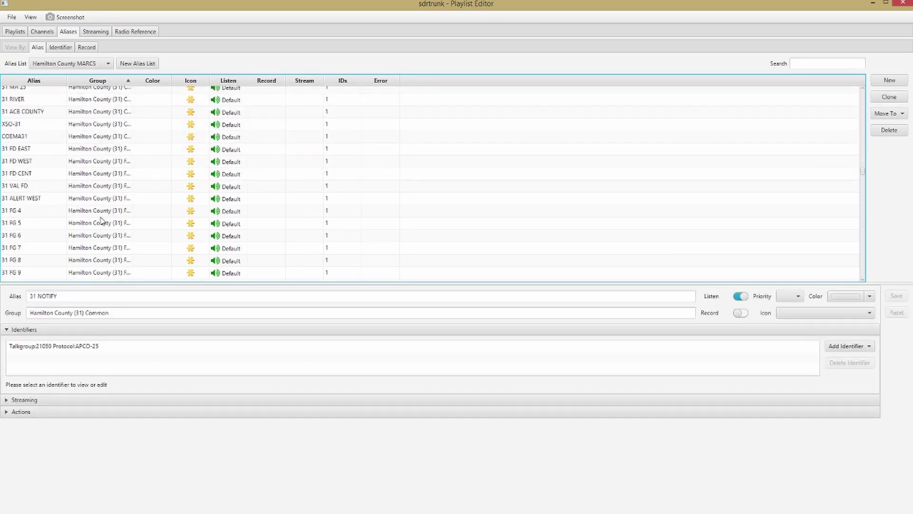
pyautogui.scroll(-2, 101, 221)
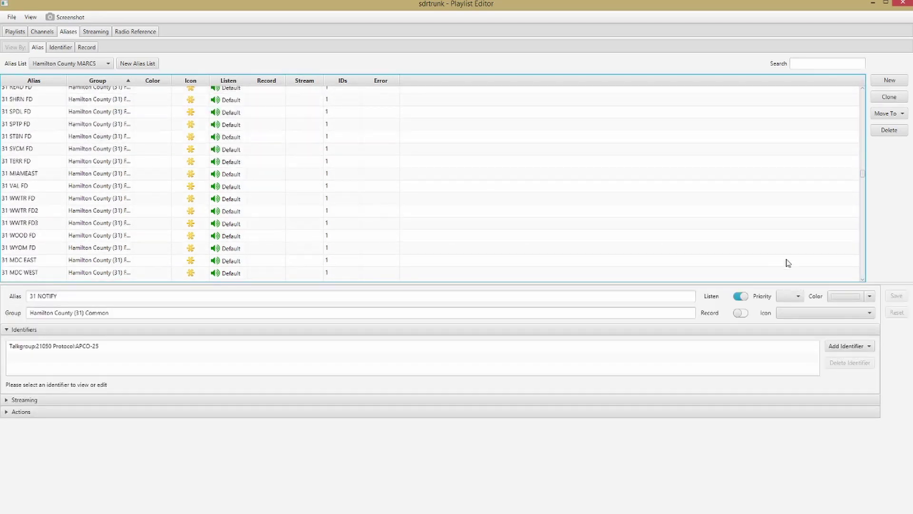
pyautogui.scroll(-4, 782, 262)
pyautogui.scroll(-10, 173, 233)
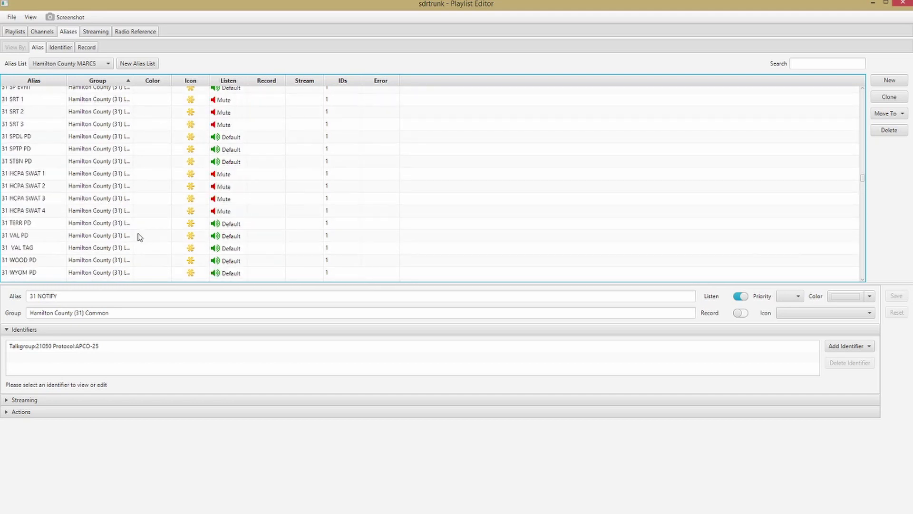
pyautogui.scroll(-10, 136, 239)
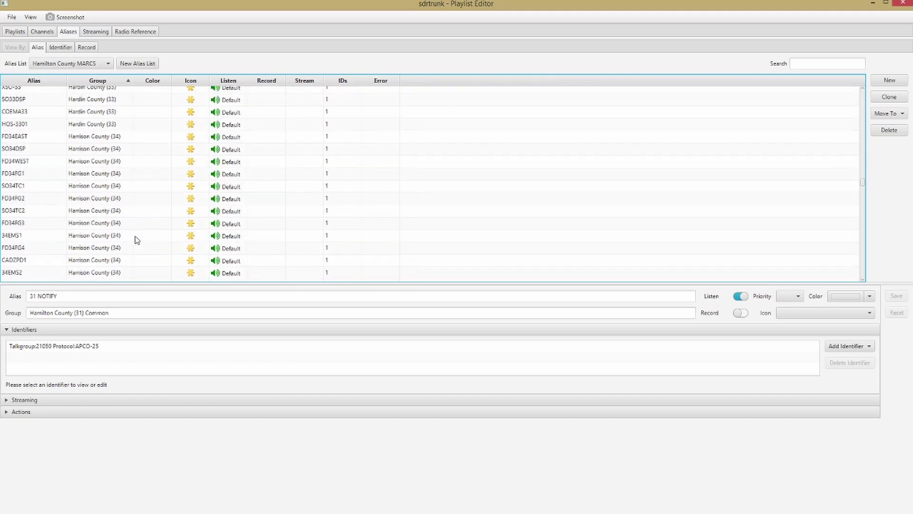
pyautogui.scroll(1, 134, 236)
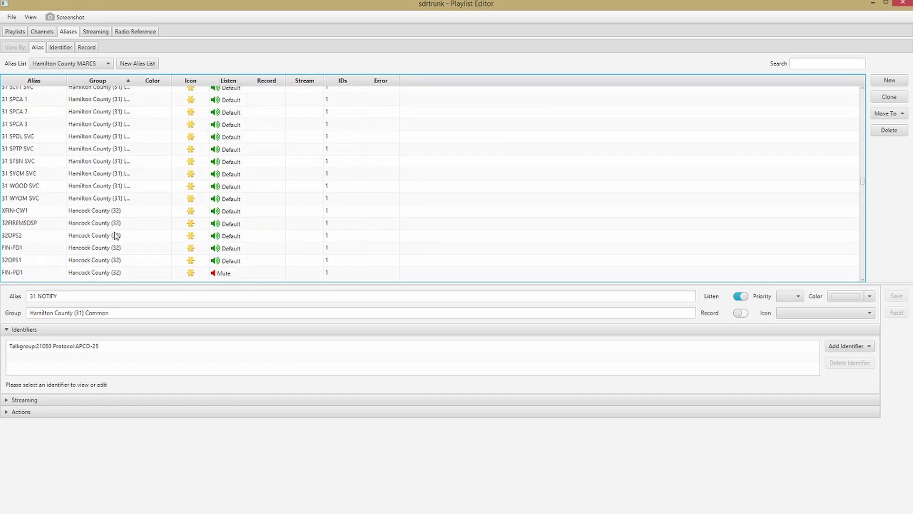
pyautogui.click(97, 211)
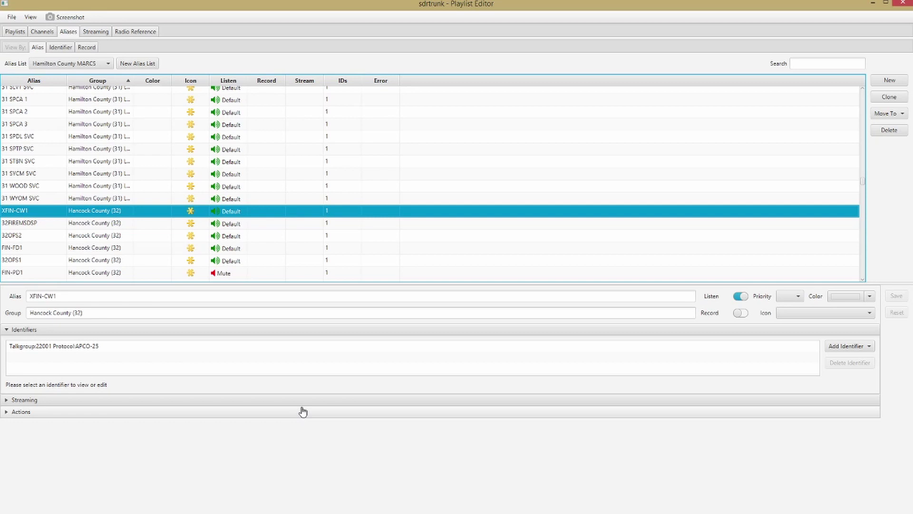
pyautogui.hotkey('ctrl', 'a')
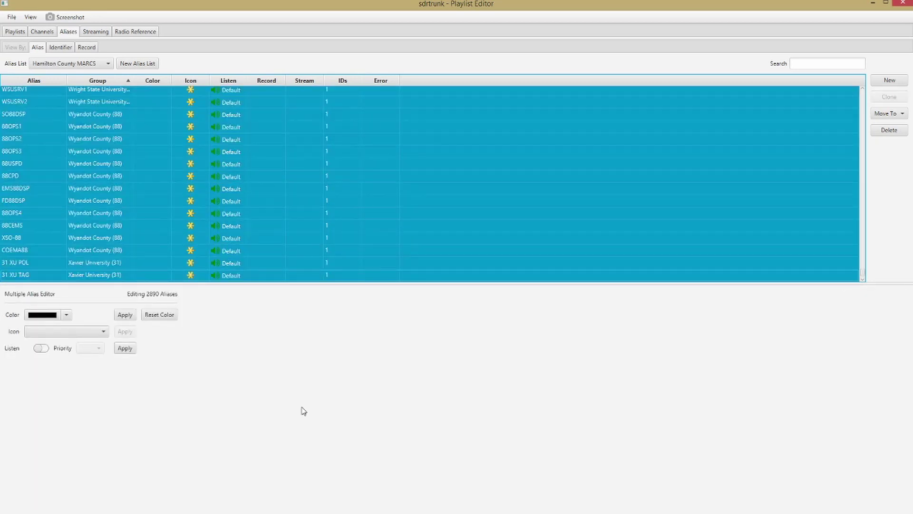
pyautogui.click(41, 350)
pyautogui.click(41, 350)
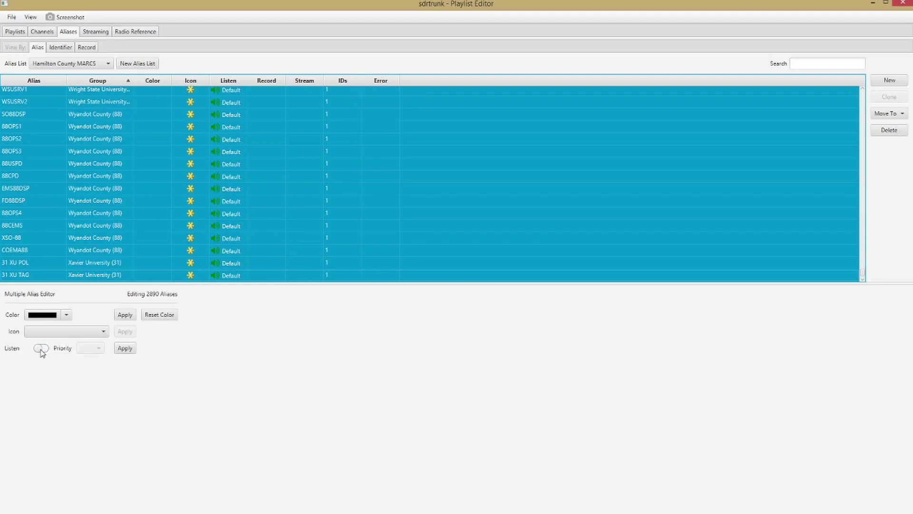
pyautogui.click(126, 351)
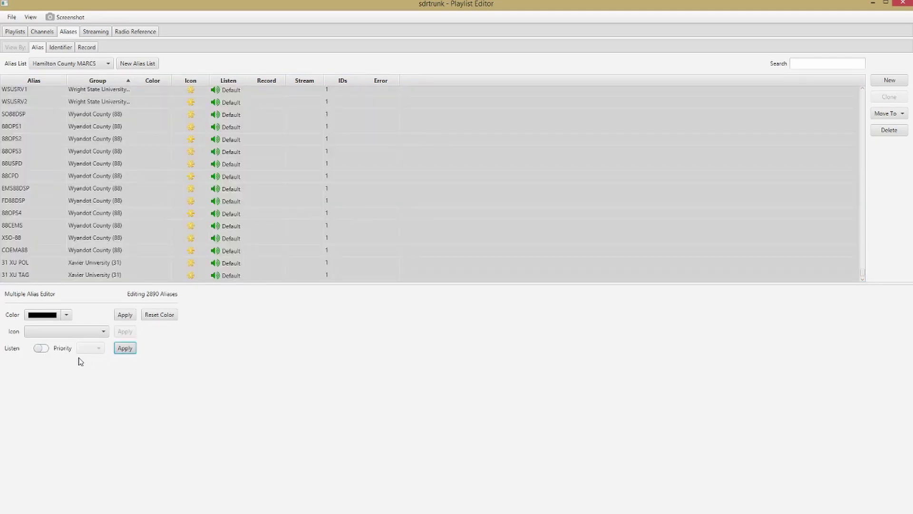
# Sort the aliases by listen setting and review the unmuted Cincinnati and Hamilton County entries back to the first one, 31 OH-KY 1
pyautogui.scroll(15, 252, 200)
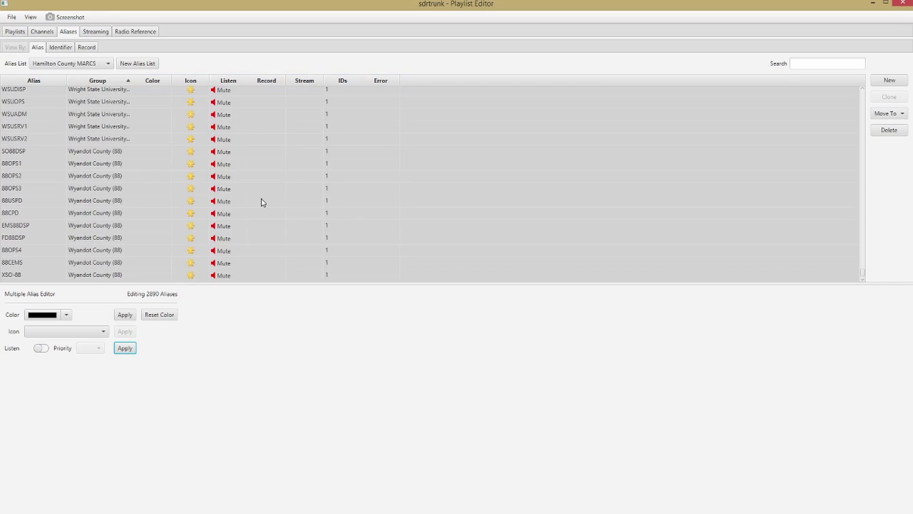
pyautogui.click(63, 175)
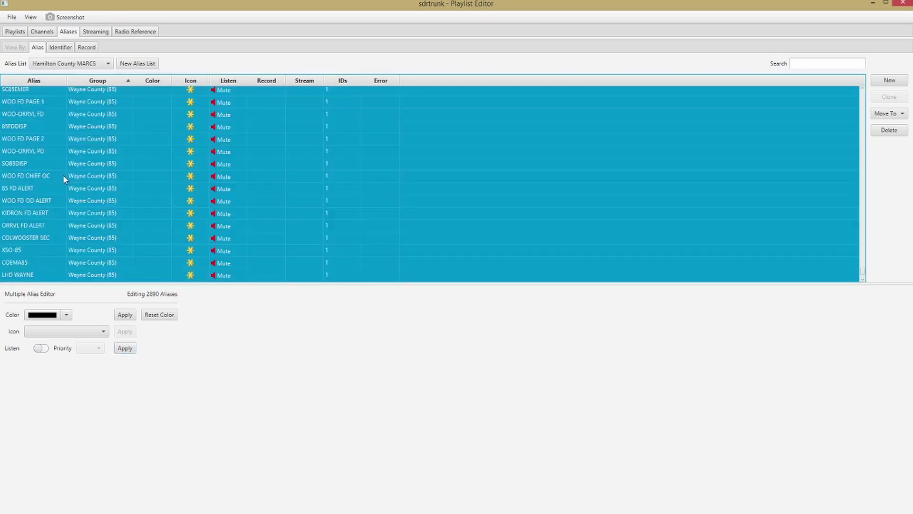
pyautogui.scroll(3, 121, 168)
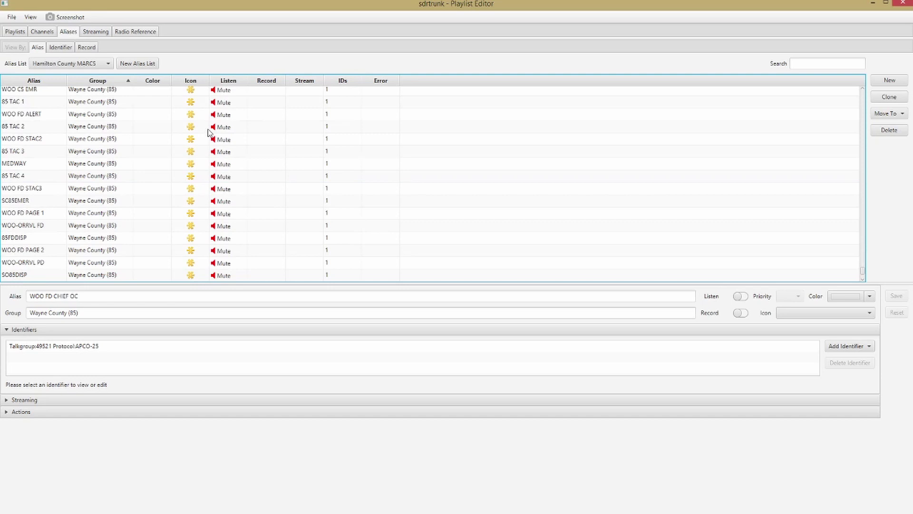
pyautogui.click(231, 82)
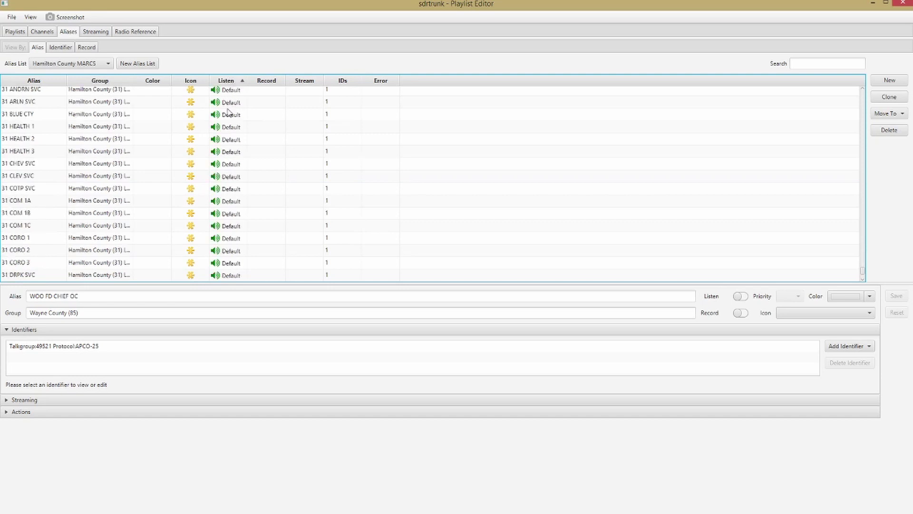
pyautogui.scroll(-5, 231, 175)
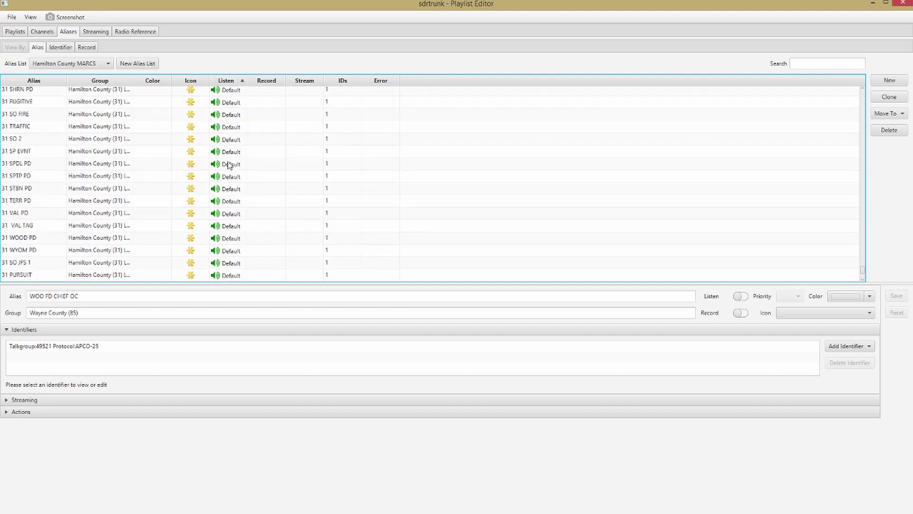
pyautogui.scroll(3, 229, 164)
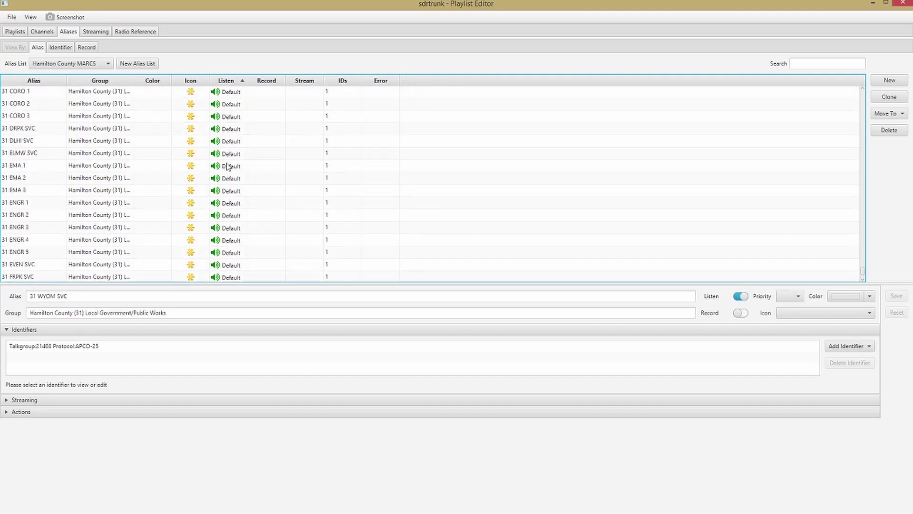
pyautogui.scroll(5, 227, 166)
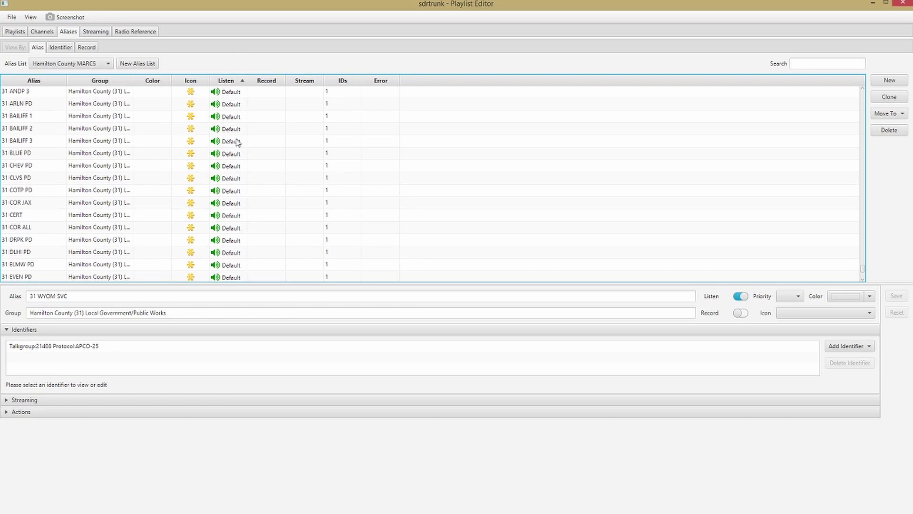
pyautogui.scroll(6, 236, 148)
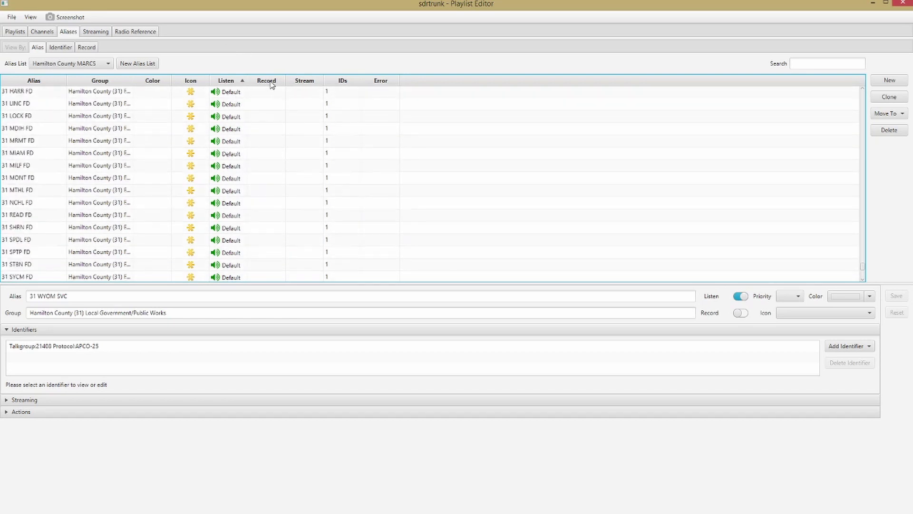
pyautogui.scroll(7, 219, 101)
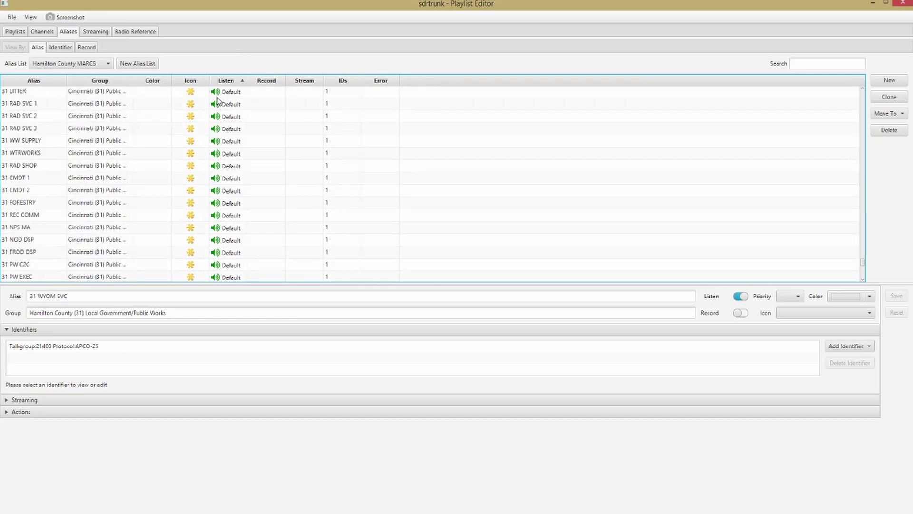
pyautogui.scroll(8, 217, 101)
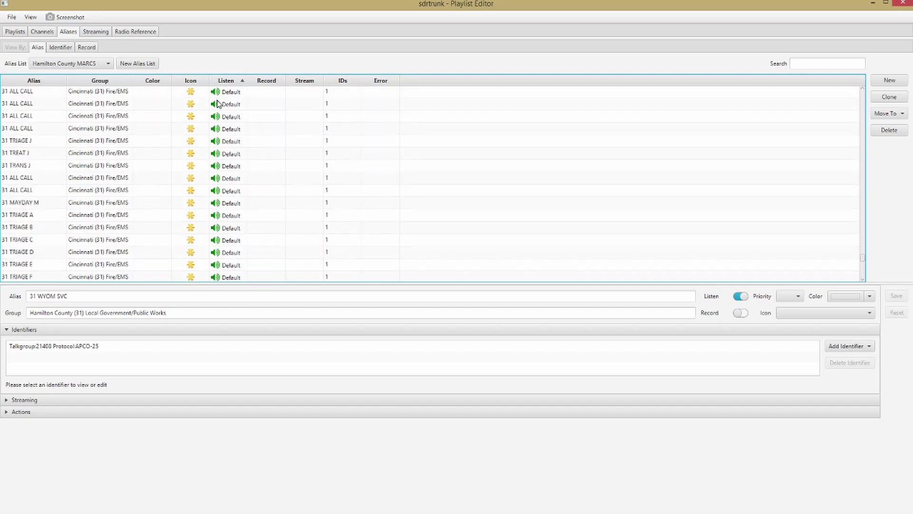
pyautogui.scroll(10, 223, 114)
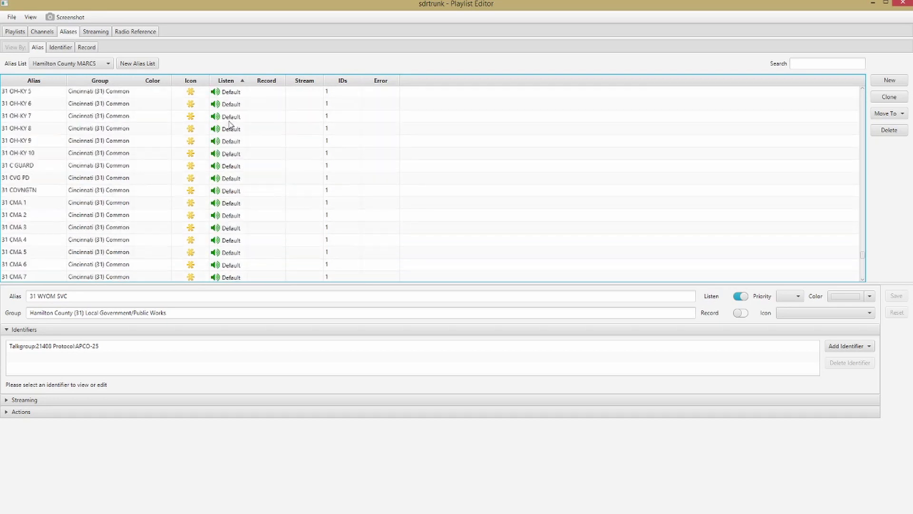
pyautogui.scroll(4, 210, 124)
pyautogui.click(93, 194)
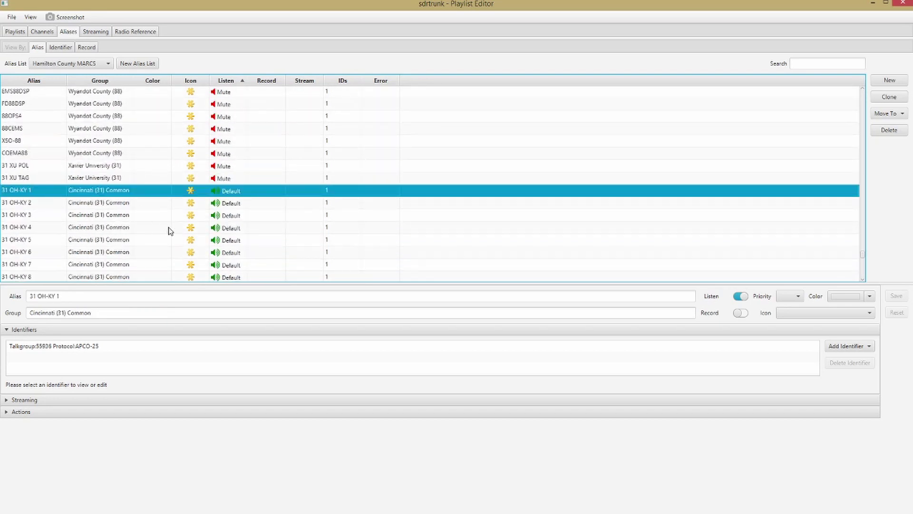
# Mute the Cincinnati Common aliases 31 CVG PD and 31 COVNGTN
pyautogui.scroll(-3, 138, 238)
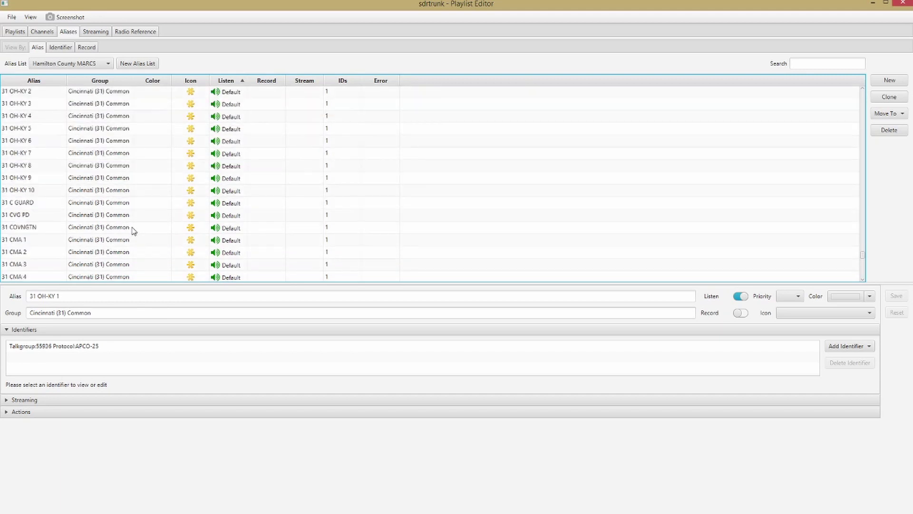
pyautogui.click(104, 218)
pyautogui.hotkey('shift', 'Down')
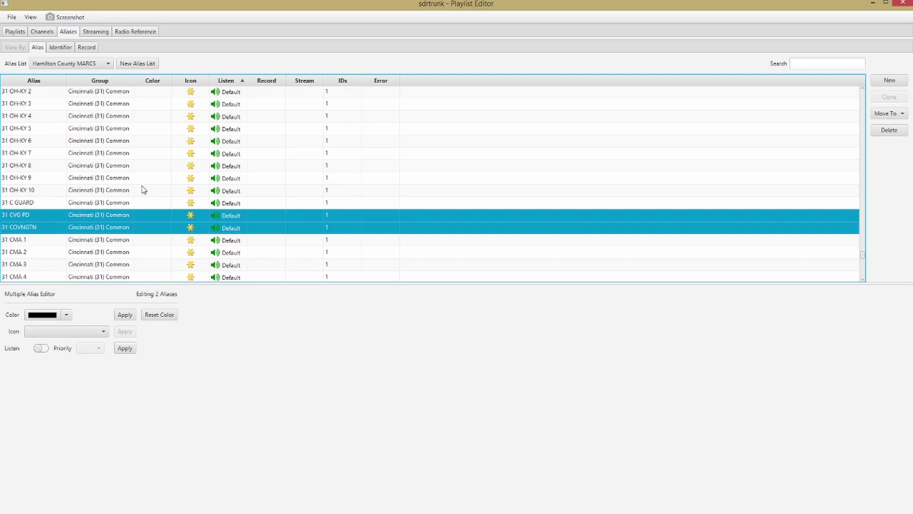
pyautogui.click(41, 348)
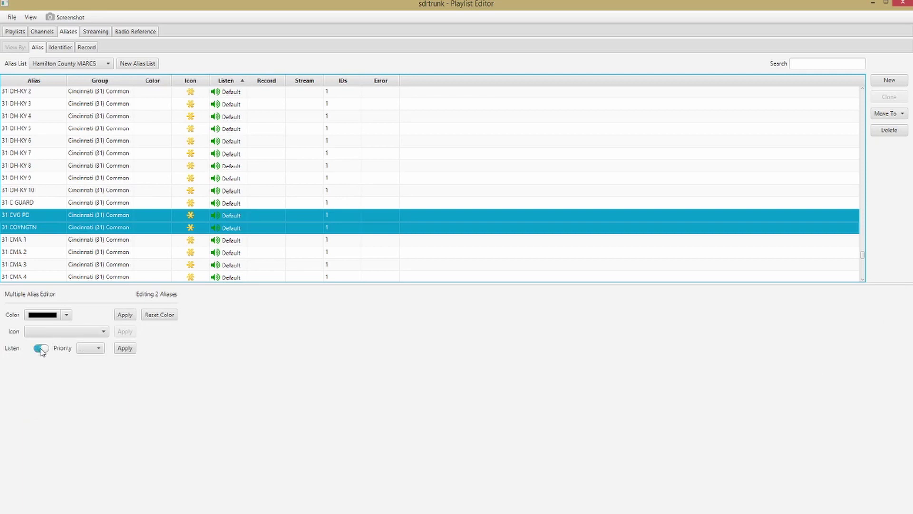
pyautogui.click(124, 348)
# Mute the Hamilton County Fire/EMS/Hospitals aliases 31 STORM W and 31 STORM E
pyautogui.scroll(-5, 105, 191)
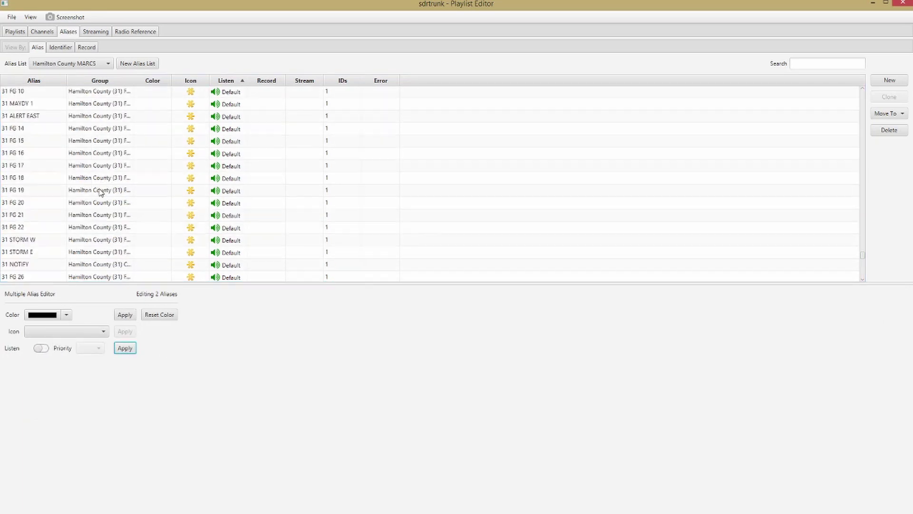
pyautogui.click(96, 205)
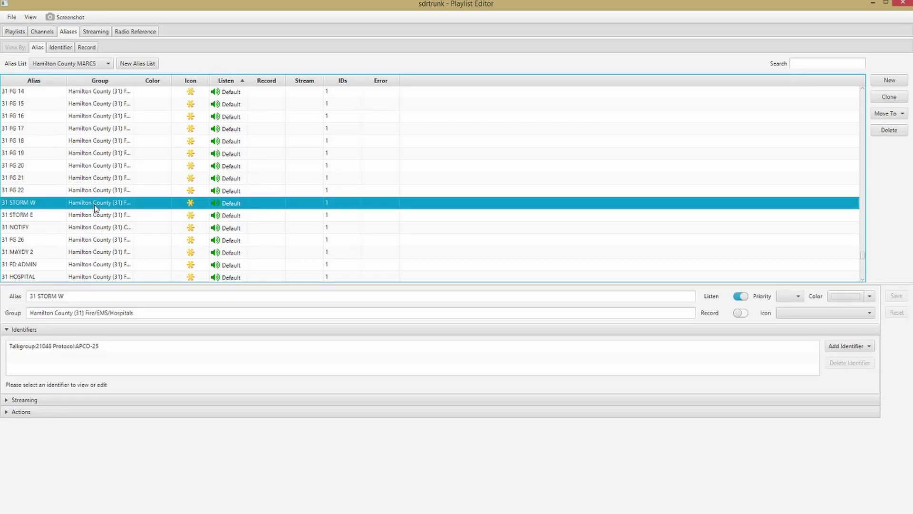
pyautogui.hotkey('shift', 'Down')
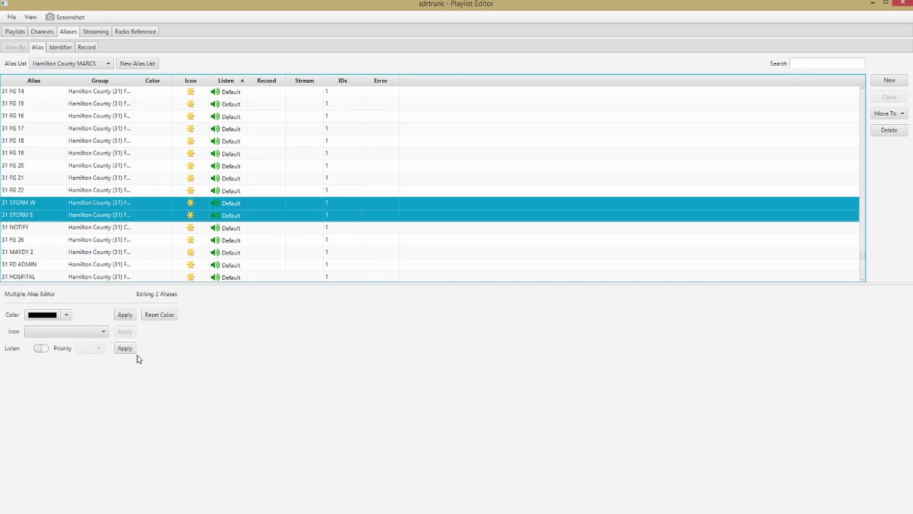
pyautogui.click(124, 350)
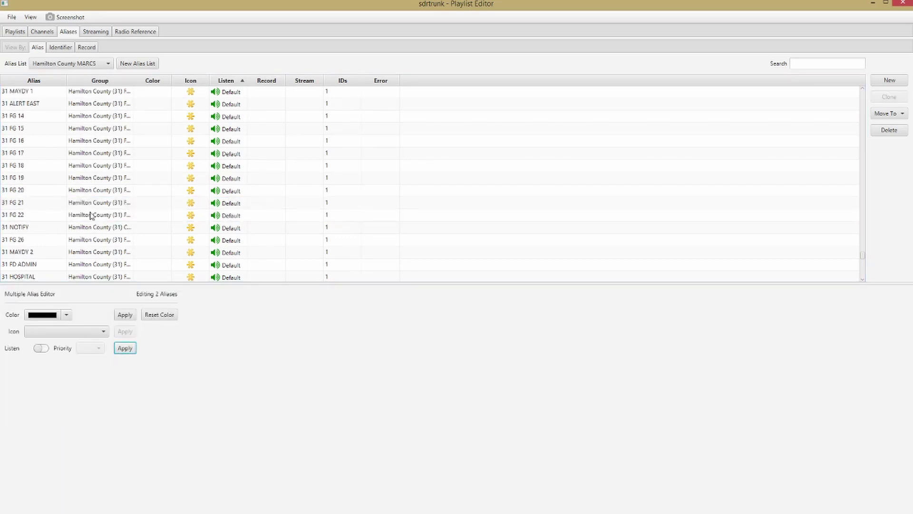
# Mute the nine consecutive Hamilton County aliases from 31 ADDY PD through 31 AMBR 3
pyautogui.scroll(-1, 82, 231)
pyautogui.scroll(2, 86, 221)
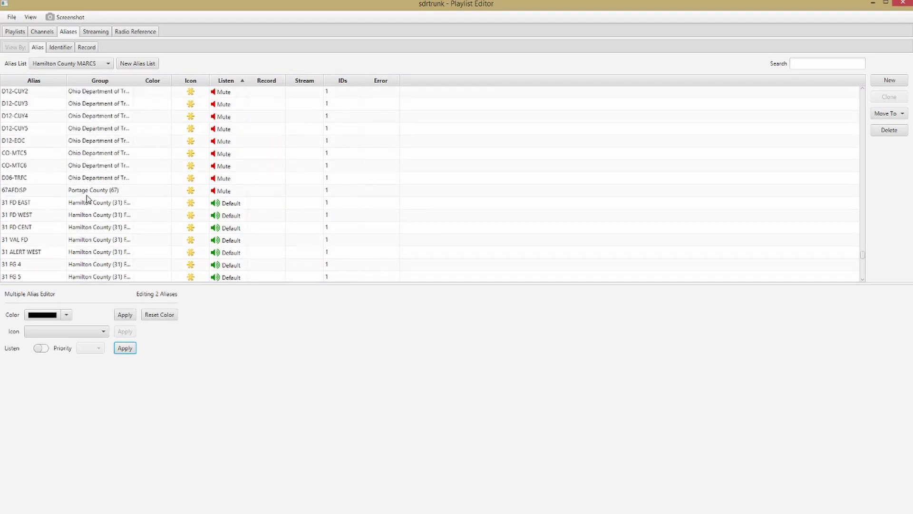
pyautogui.scroll(-5, 93, 211)
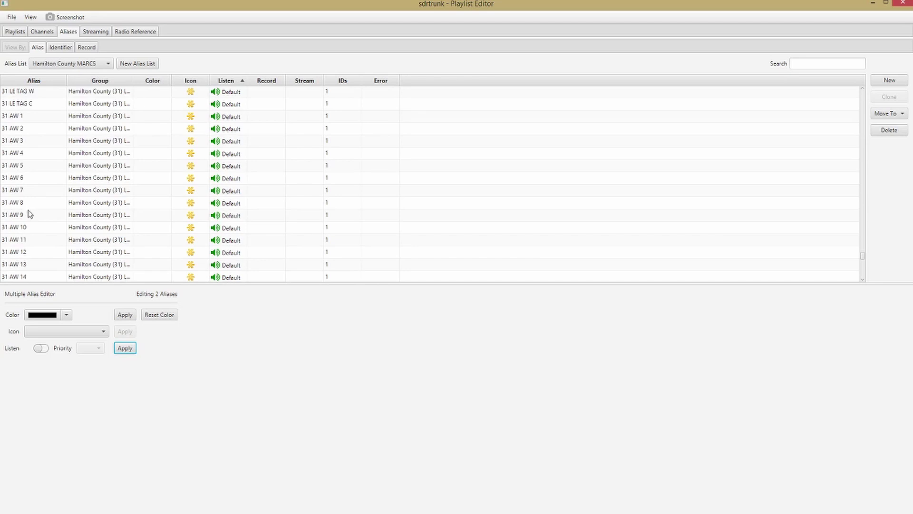
pyautogui.scroll(-3, 29, 217)
pyautogui.scroll(-5, 26, 223)
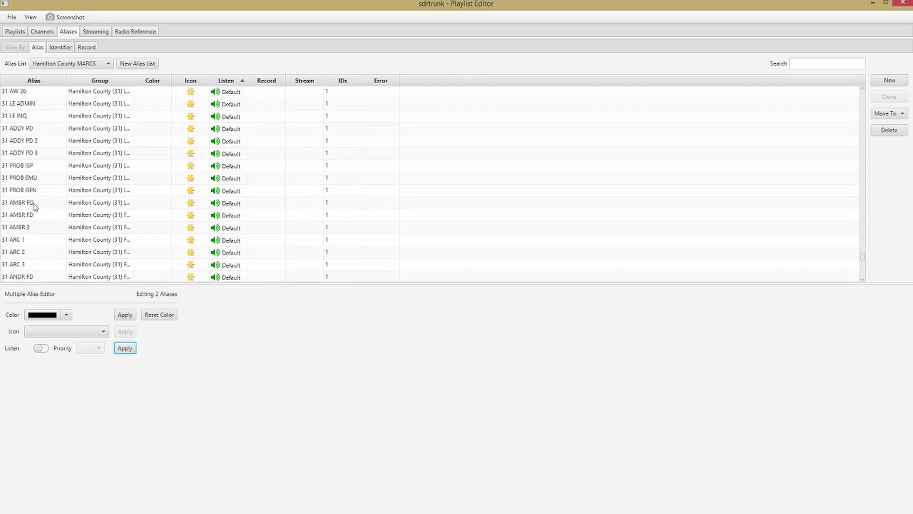
pyautogui.click(36, 129)
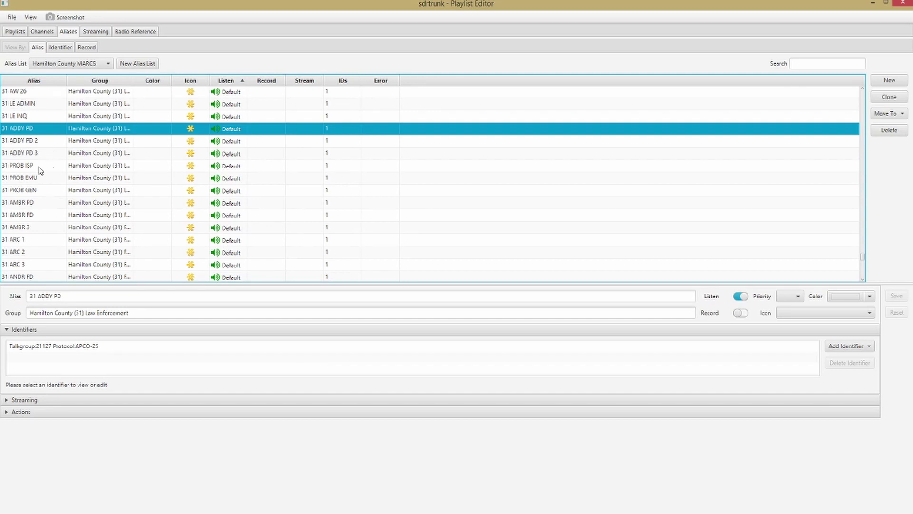
pyautogui.keyDown('shift'); pyautogui.click(37, 227); pyautogui.keyUp('shift')
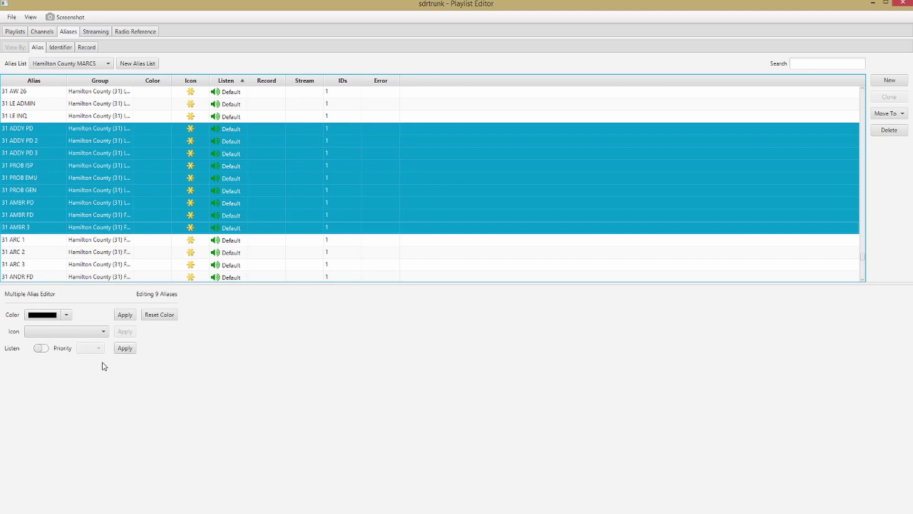
pyautogui.click(41, 348)
pyautogui.click(41, 348)
pyautogui.click(125, 349)
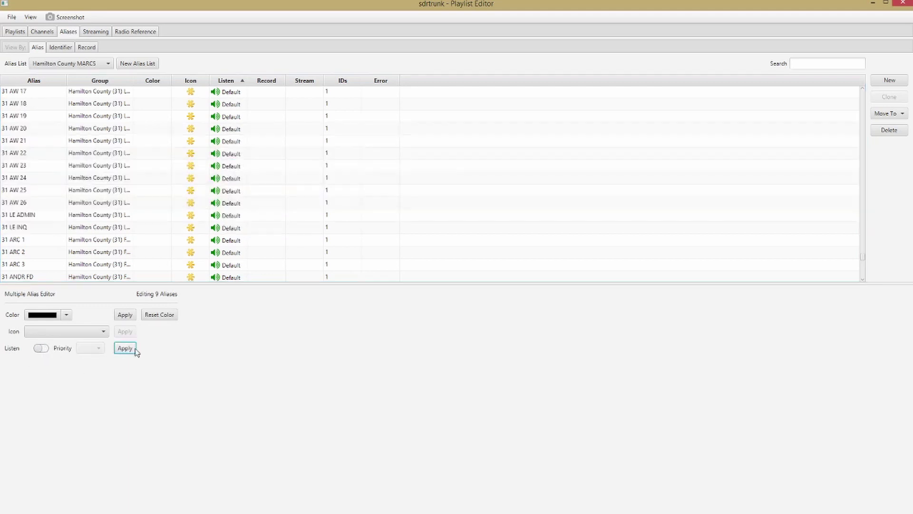
# Review the remaining unmuted Hamilton County aliases and widen the Group column so the group names can be read
pyautogui.scroll(-10, 125, 178)
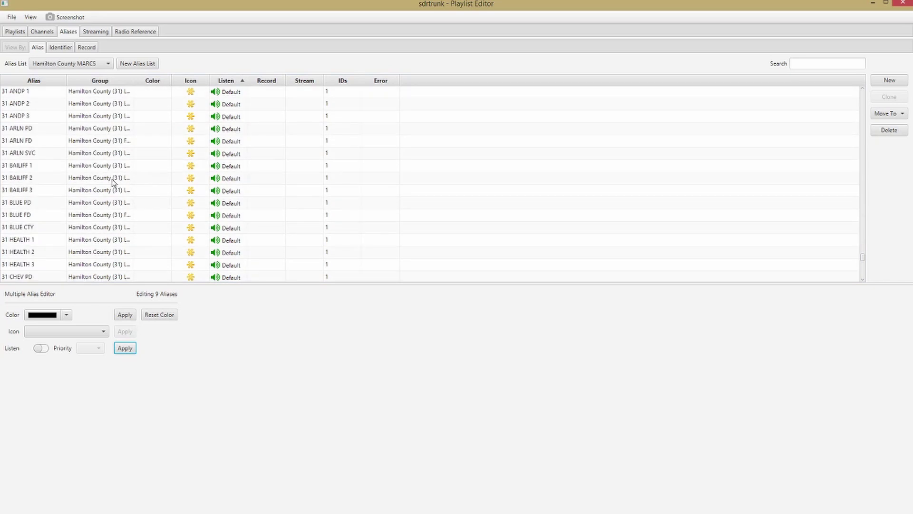
pyautogui.scroll(-15, 71, 198)
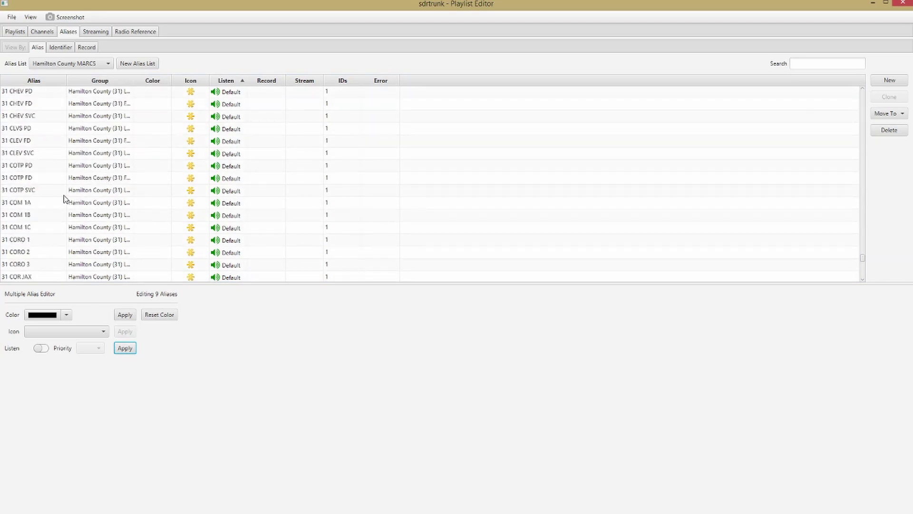
pyautogui.scroll(-2, 137, 172)
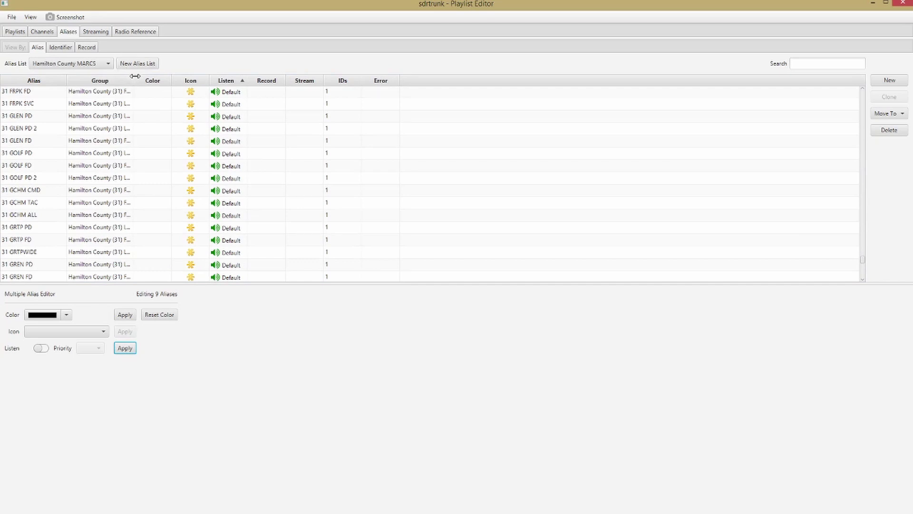
pyautogui.moveTo(135, 77); pyautogui.dragTo(199, 77)
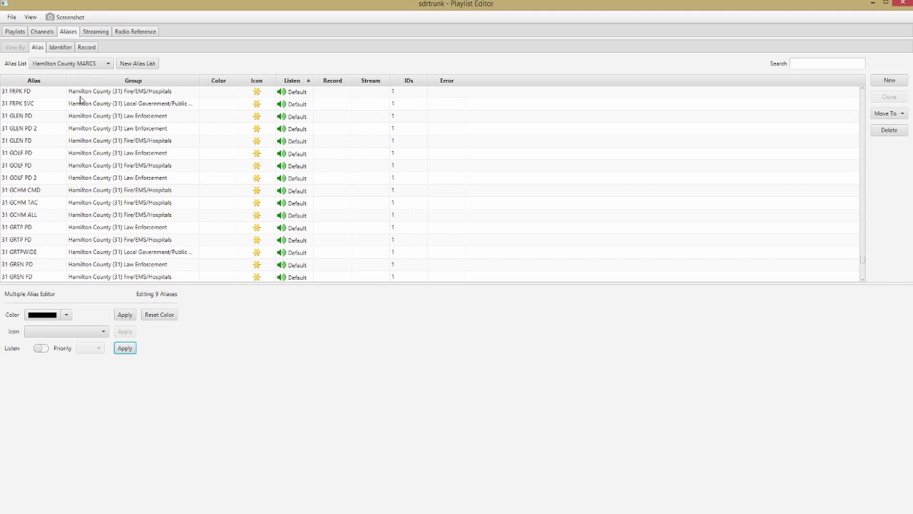
# Save the Hamilton Control channel configuration on 851.1125 MHz and start playing the channel
pyautogui.click(42, 32)
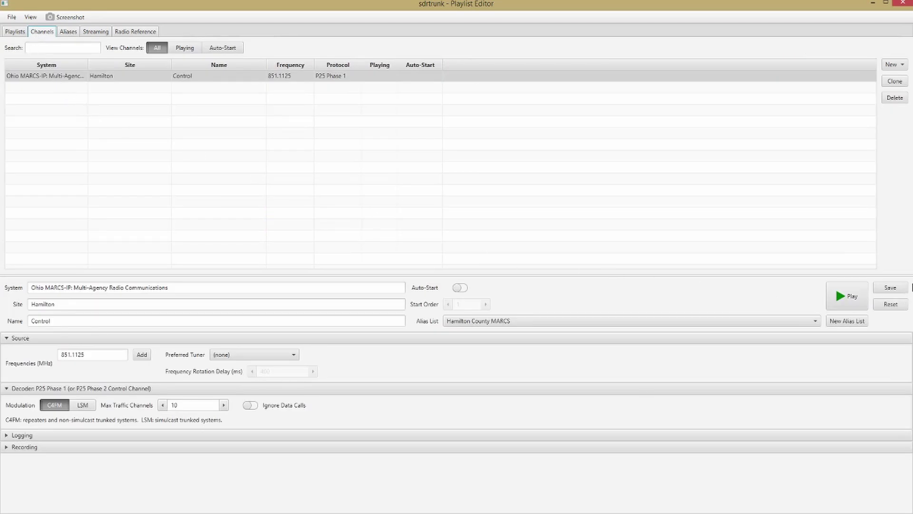
pyautogui.click(889, 287)
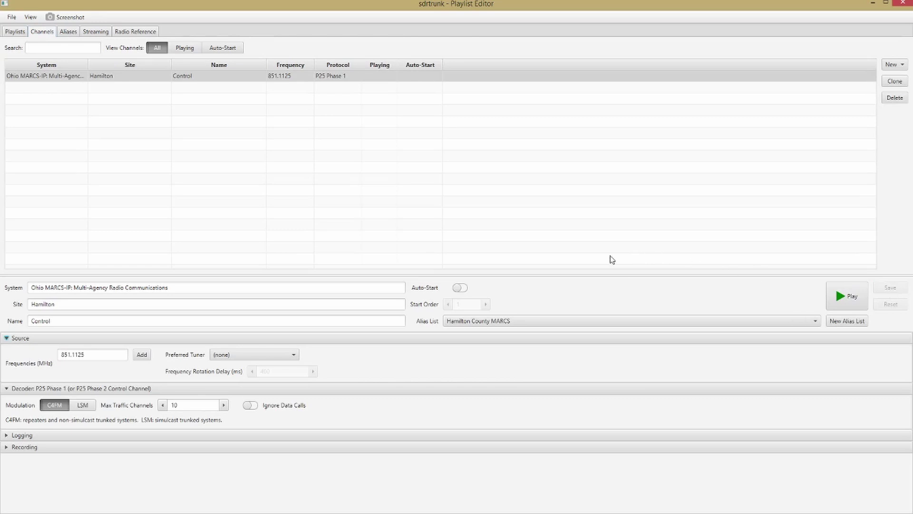
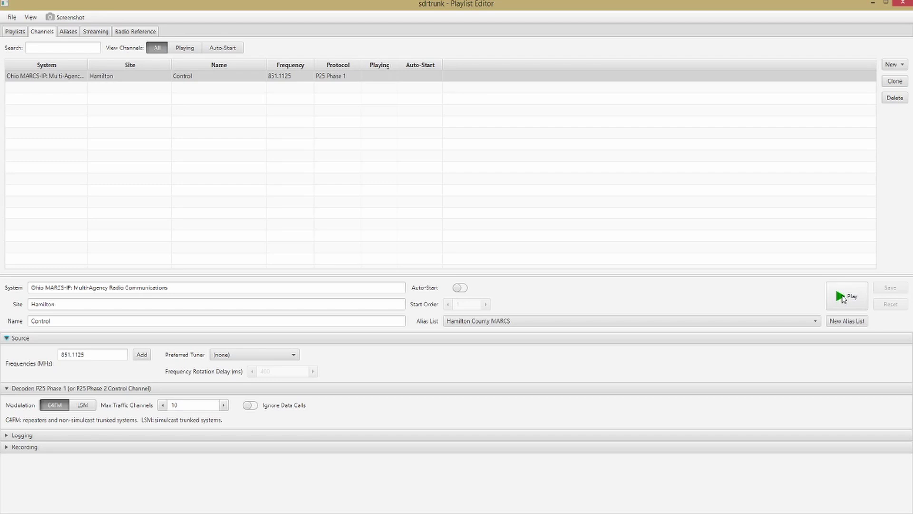
pyautogui.click(842, 298)
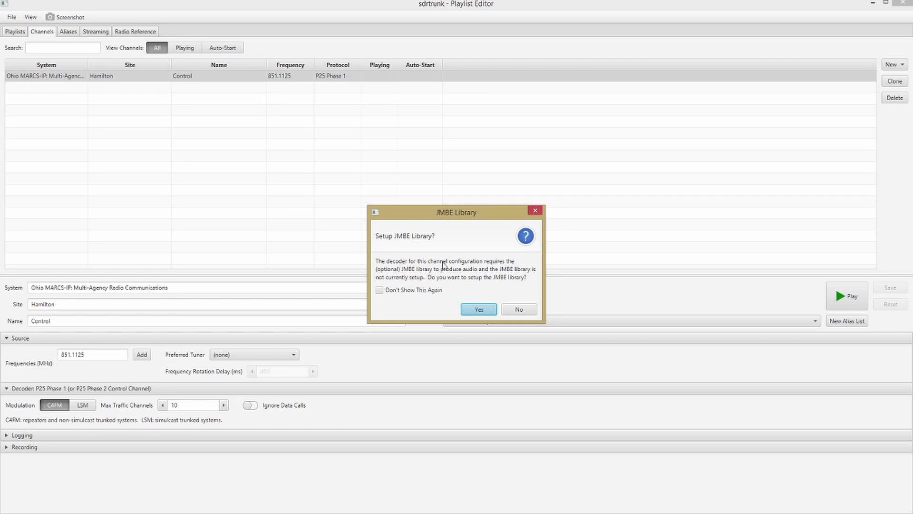
# Create the JMBE audio library version 1.0.9 in the default directory, accepting the source download and compile, and close the preferences
pyautogui.click(475, 311)
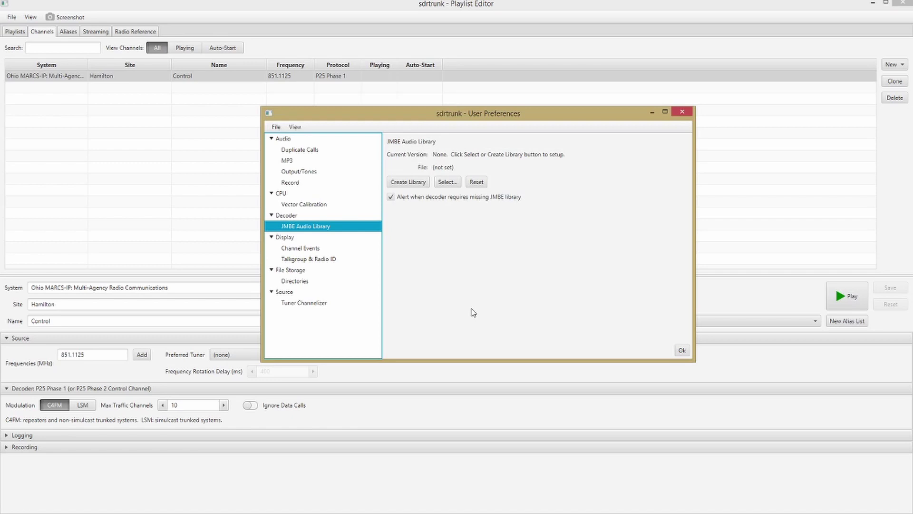
pyautogui.click(407, 183)
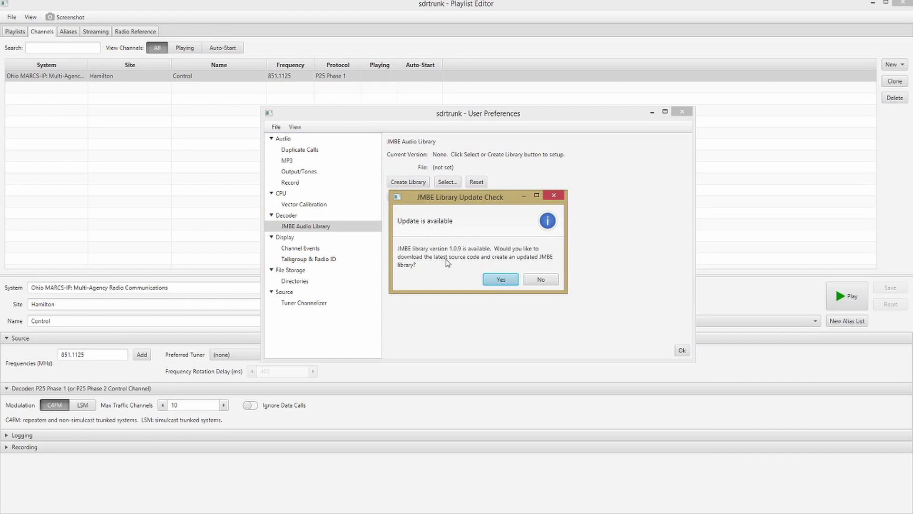
pyautogui.click(501, 280)
pyautogui.moveTo(322, 76); pyautogui.dragTo(349, 88)
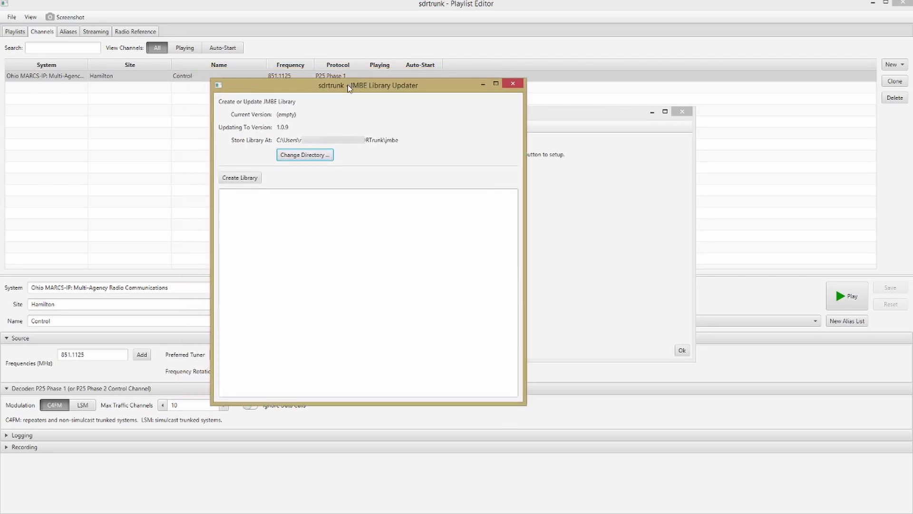
pyautogui.click(239, 179)
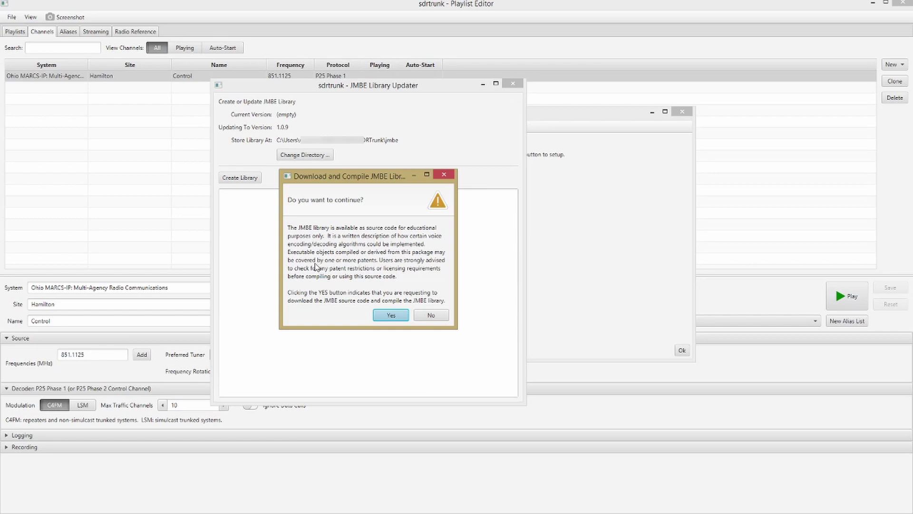
pyautogui.click(390, 316)
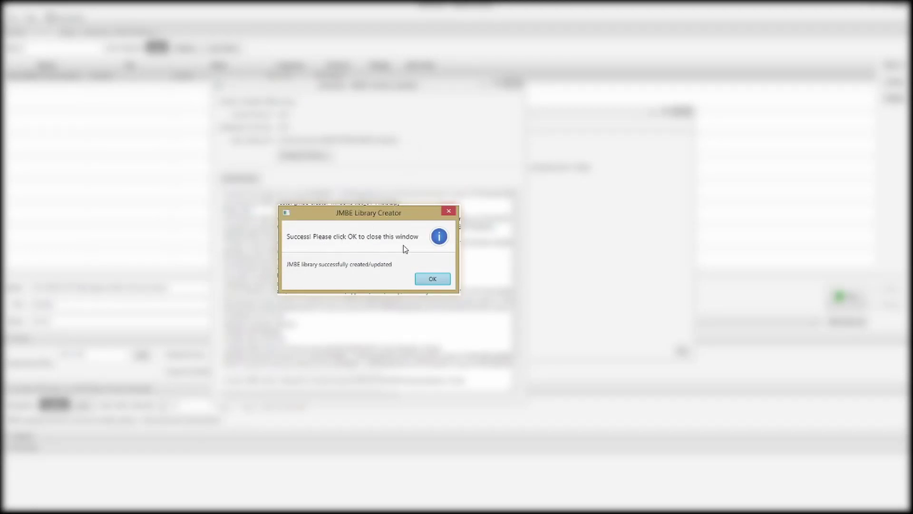
pyautogui.click(432, 278)
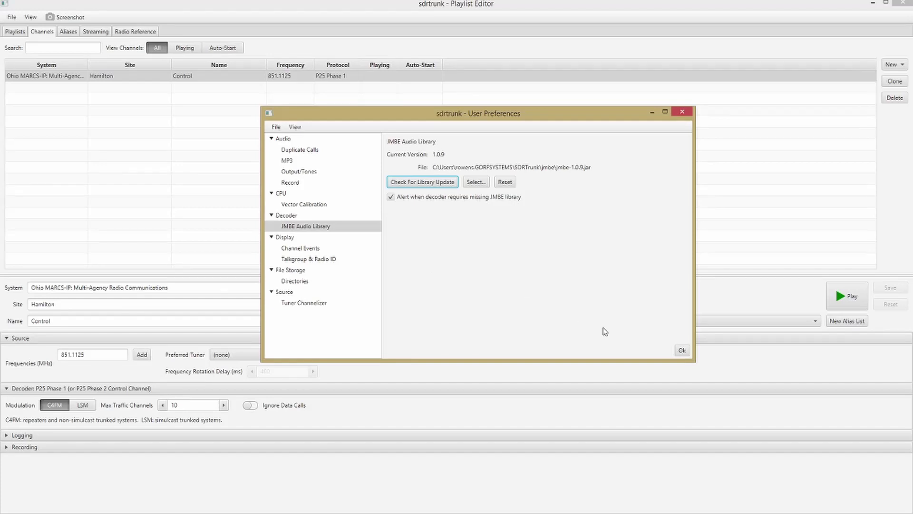
pyautogui.click(682, 351)
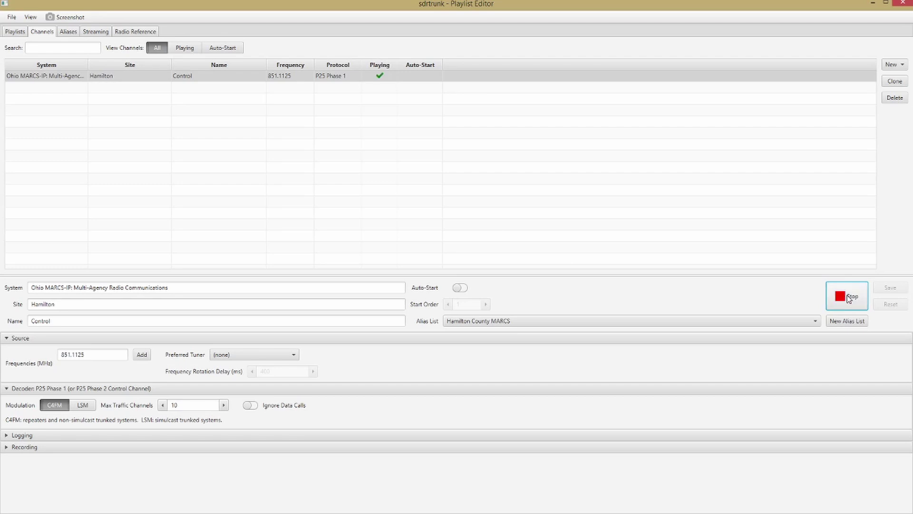
# Mute the audio output in the main window and stop playing the Hamilton Control channel
pyautogui.click(902, 5)
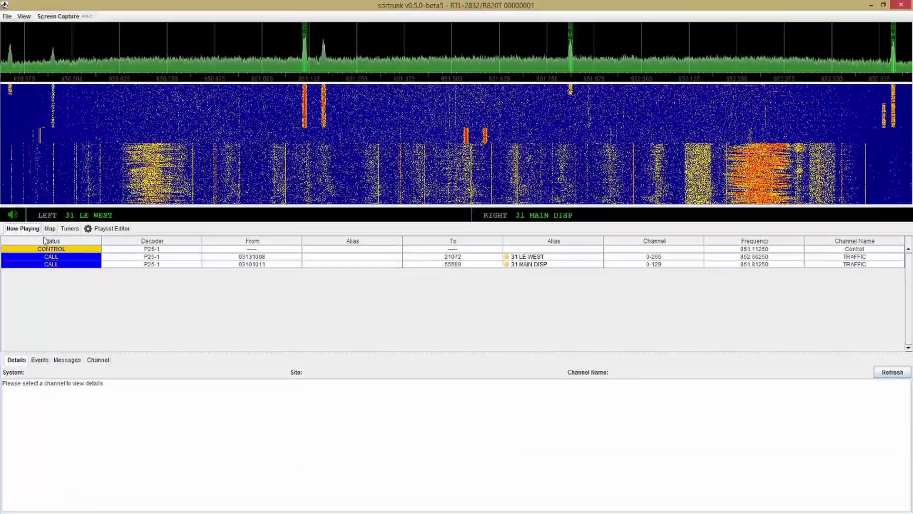
pyautogui.click(12, 216)
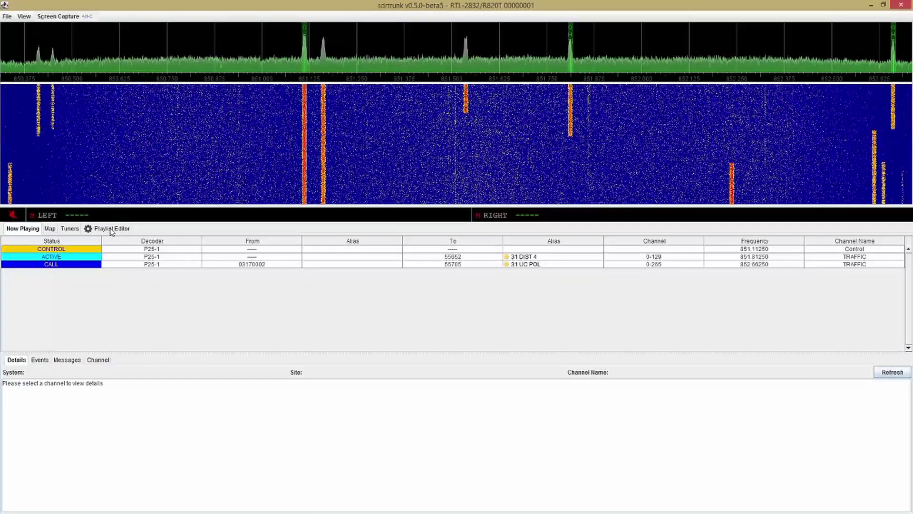
pyautogui.click(111, 228)
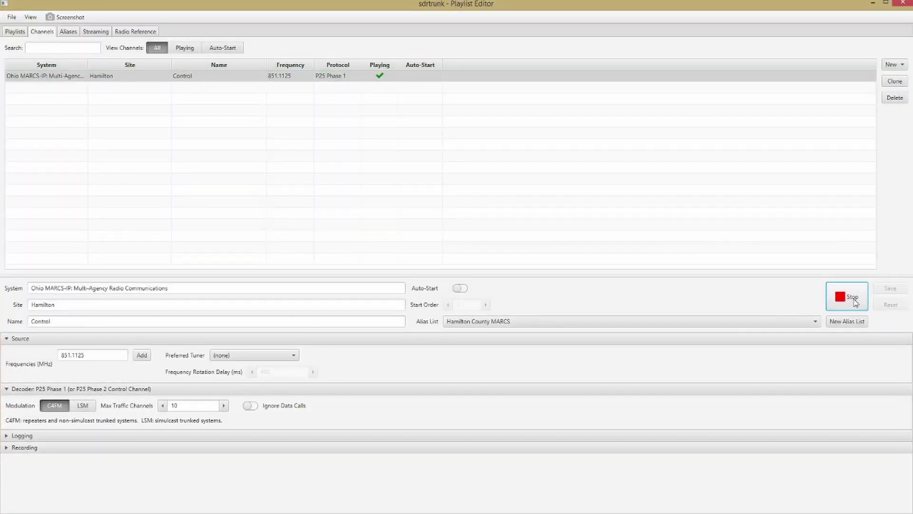
pyautogui.click(846, 300)
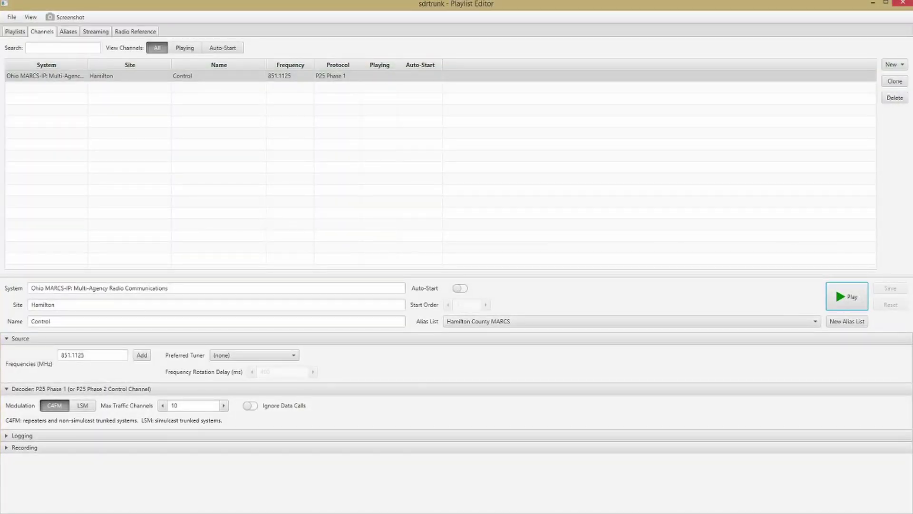
pyautogui.click(905, 5)
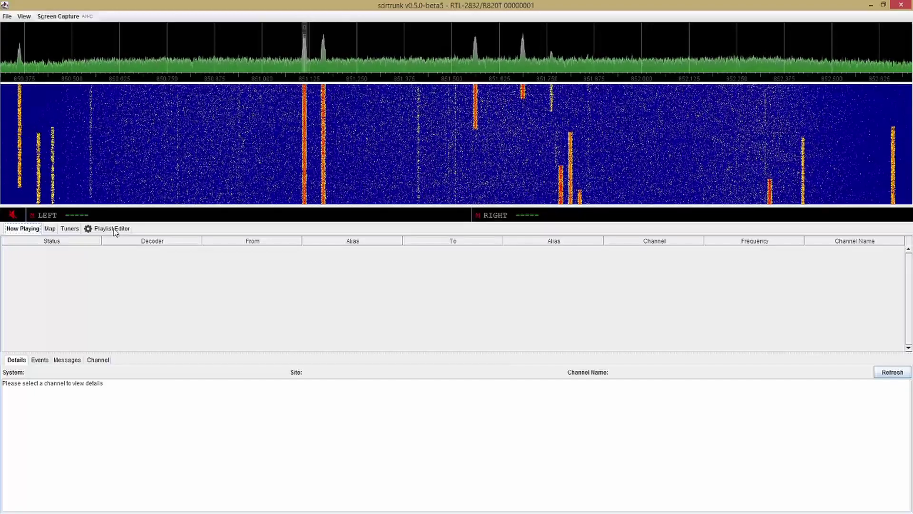
# Try to turn on Auto-Start for the Hamilton Control channel, saving the changes while starting the channel
pyautogui.click(115, 231)
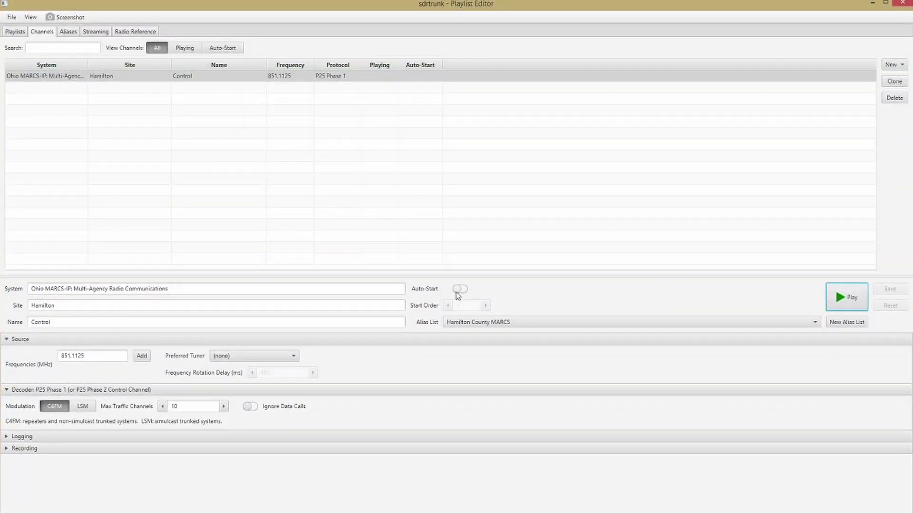
pyautogui.click(460, 288)
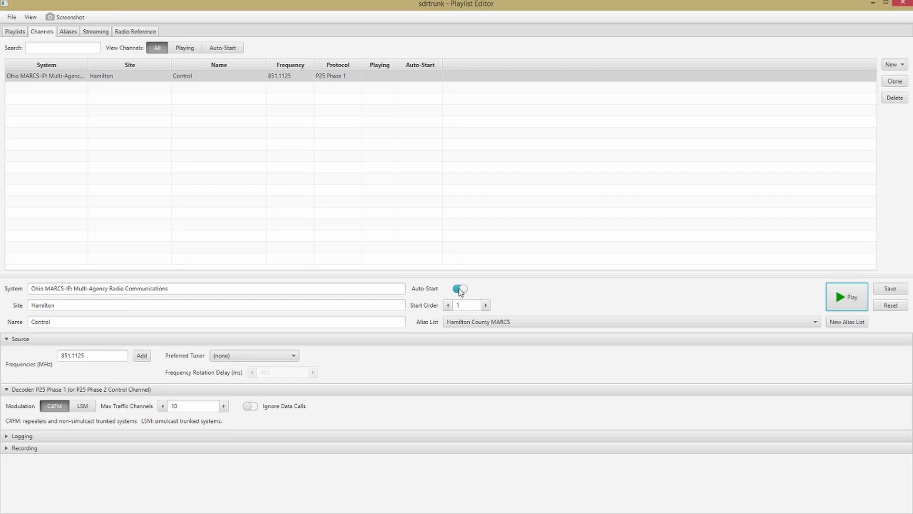
pyautogui.click(460, 289)
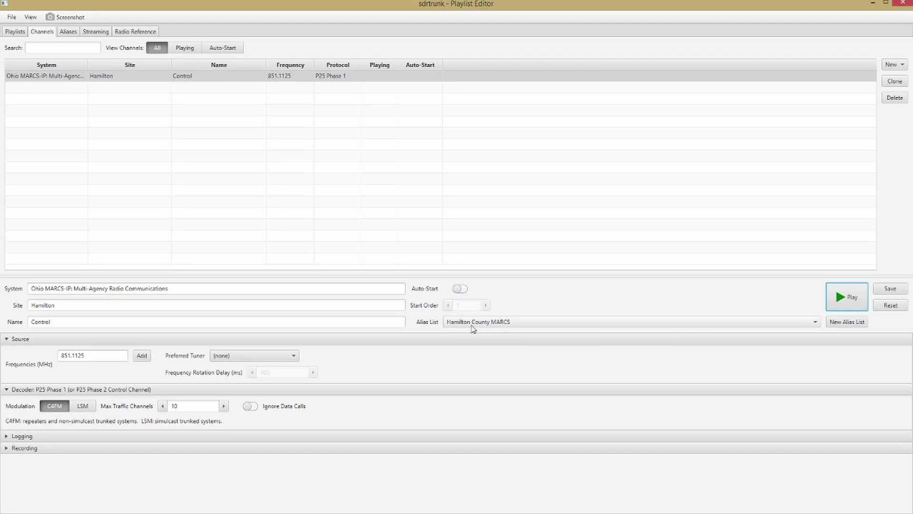
pyautogui.click(460, 289)
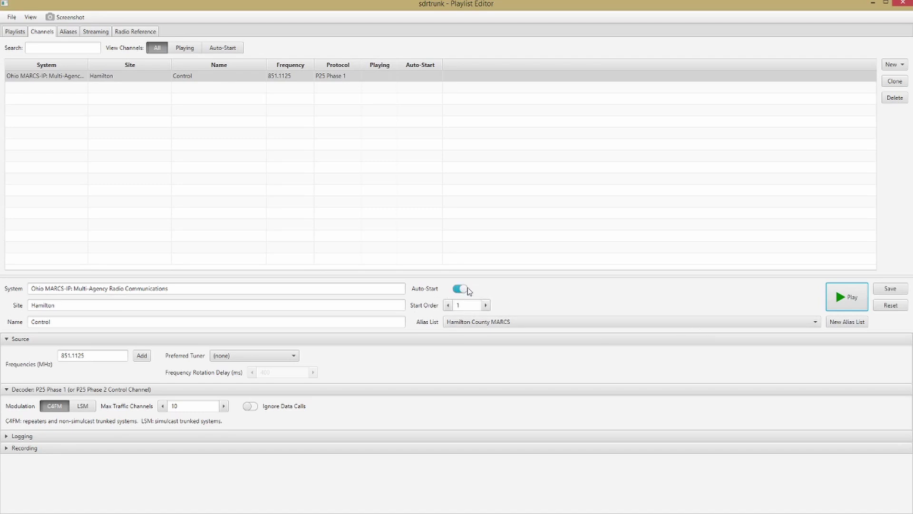
pyautogui.click(843, 308)
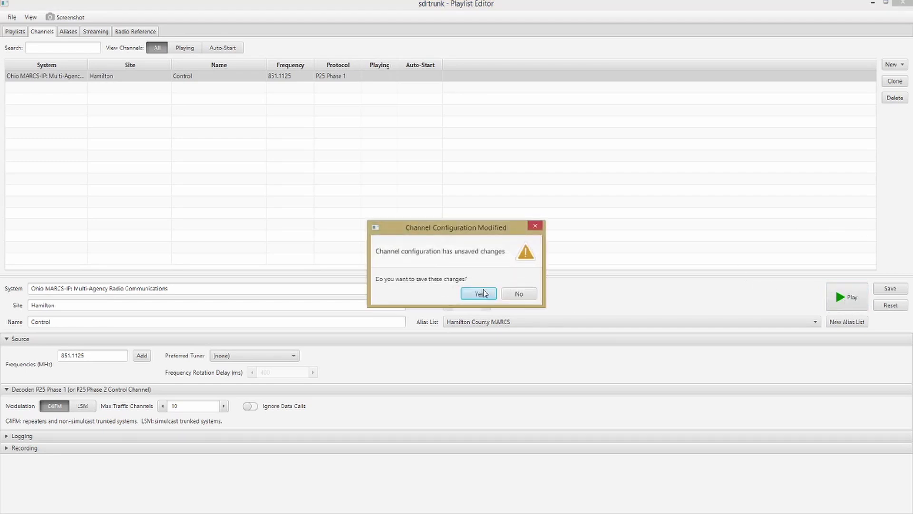
pyautogui.click(483, 291)
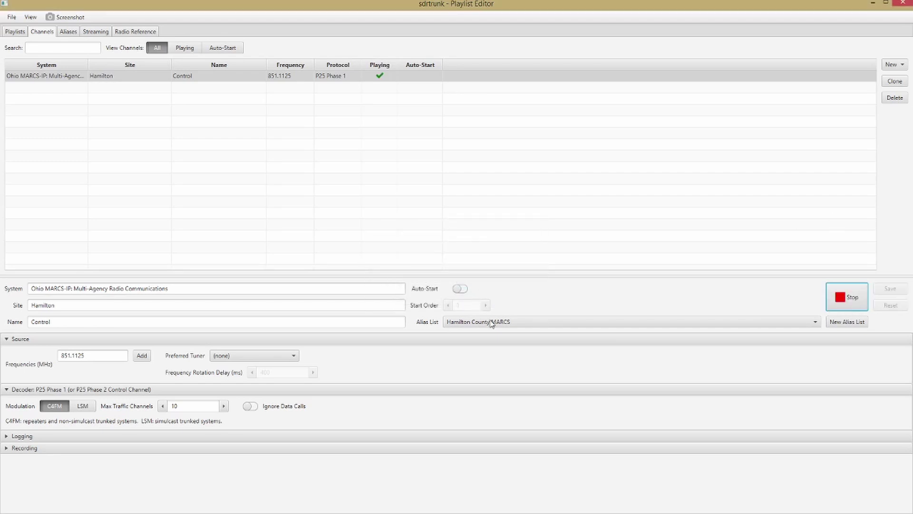
# Return to the main window and view the details of the active 31 DIST 3 traffic channel
pyautogui.click(904, 3)
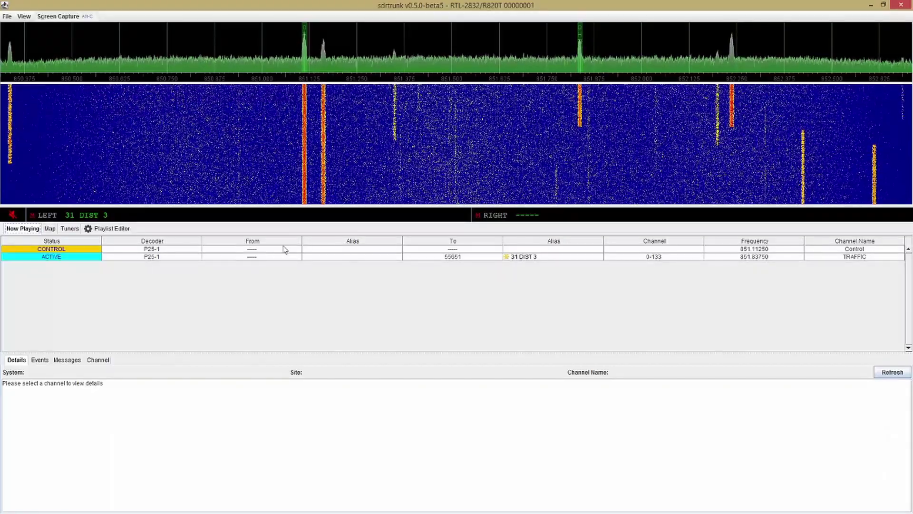
pyautogui.click(508, 258)
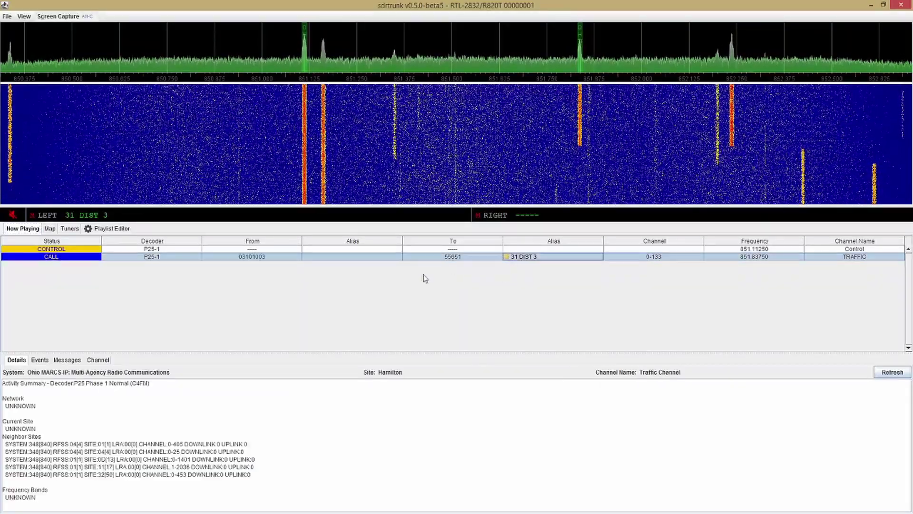
# Sort the Hamilton County MARCS aliases by group and filter them by Cincinnati
pyautogui.click(112, 228)
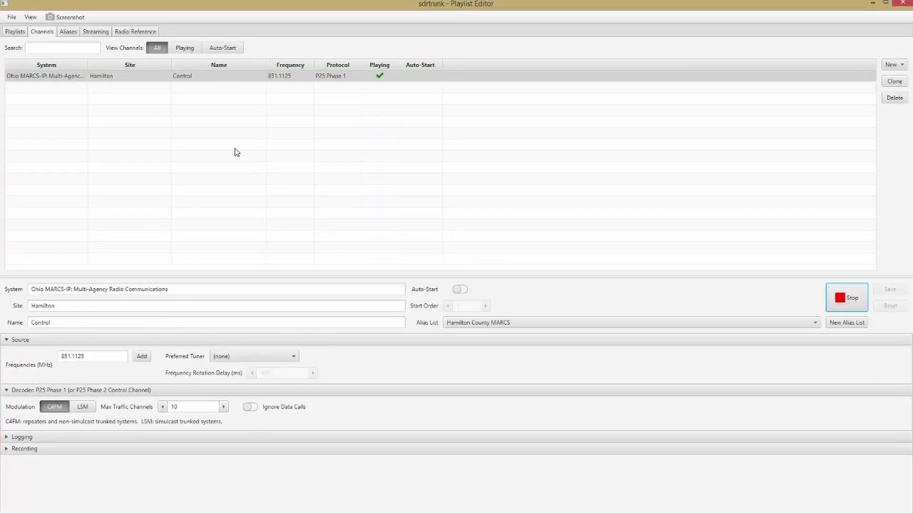
pyautogui.click(68, 32)
pyautogui.click(95, 64)
pyautogui.click(45, 75)
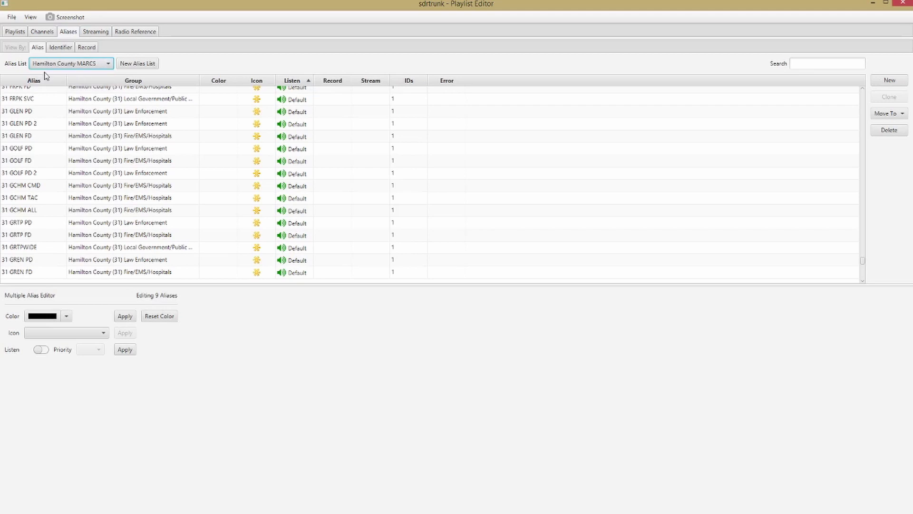
pyautogui.scroll(10, 180, 176)
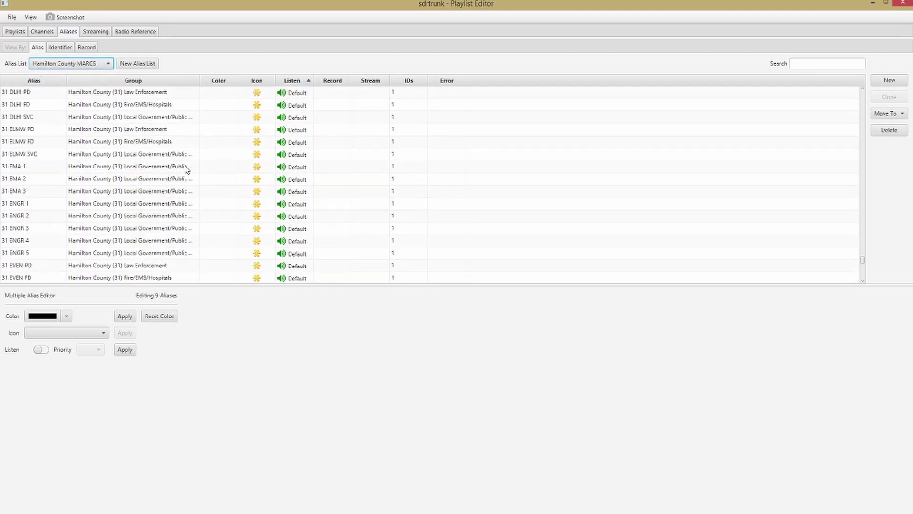
pyautogui.click(147, 82)
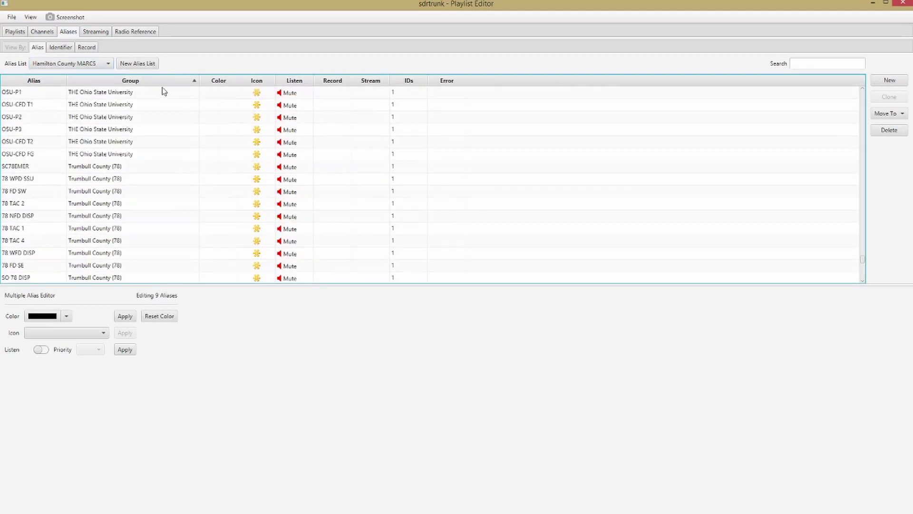
pyautogui.click(818, 64)
pyautogui.write('31')
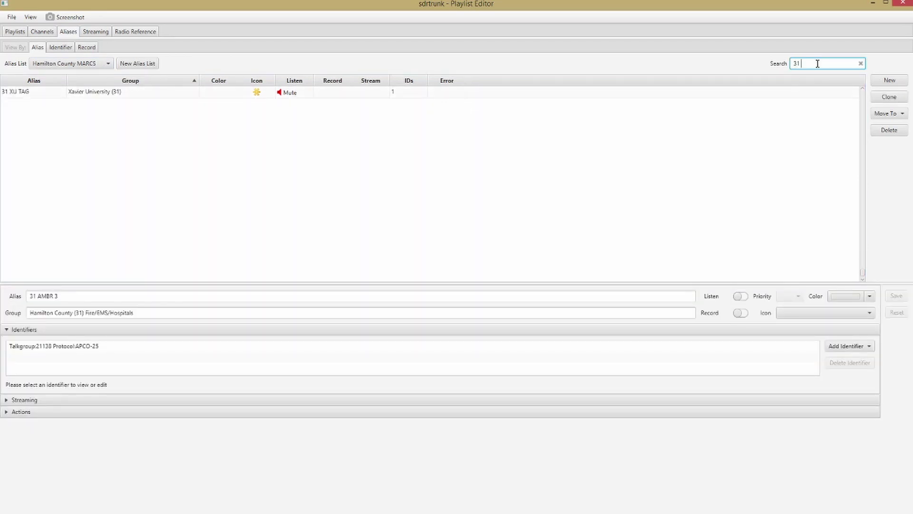
pyautogui.press('BackSpace')
pyautogui.press('BackSpace')
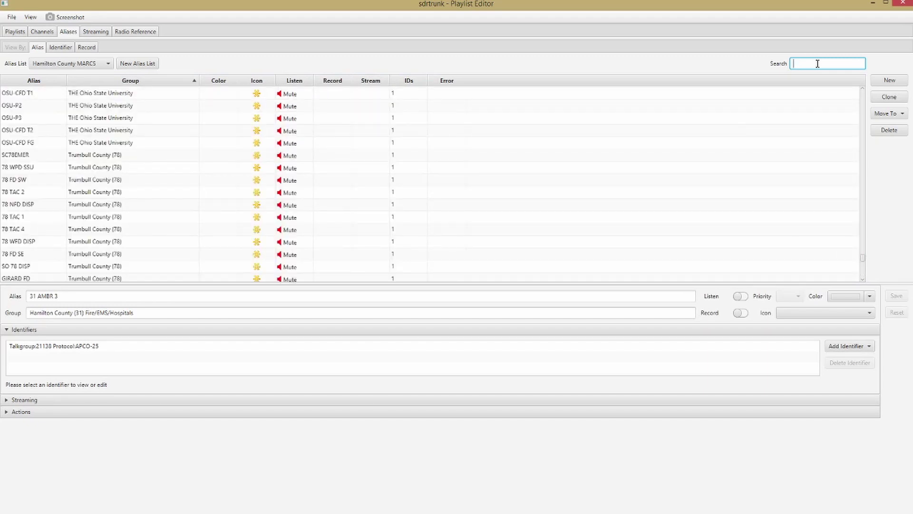
pyautogui.write('Cincinnati')
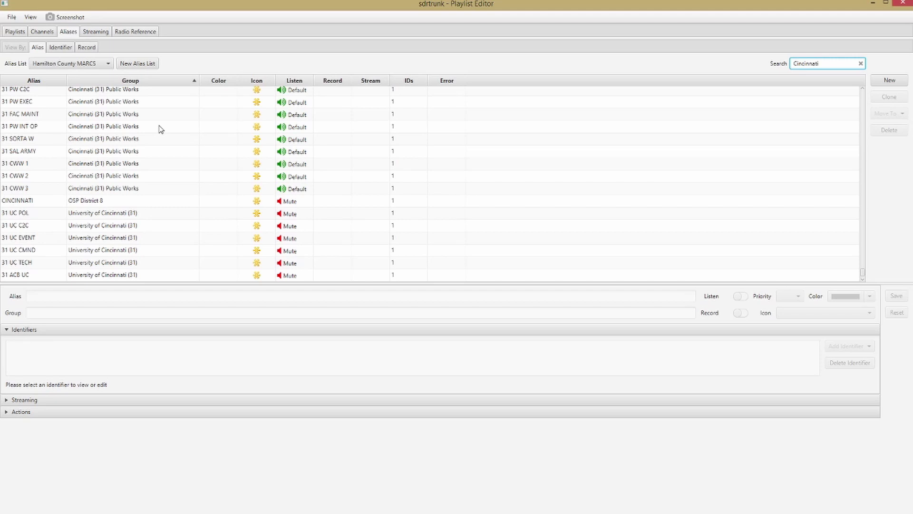
# Assign the Police icon to all Cincinnati (31) Police aliases from 31 DIST 1 through 31 CIN ST PD
pyautogui.click(161, 129)
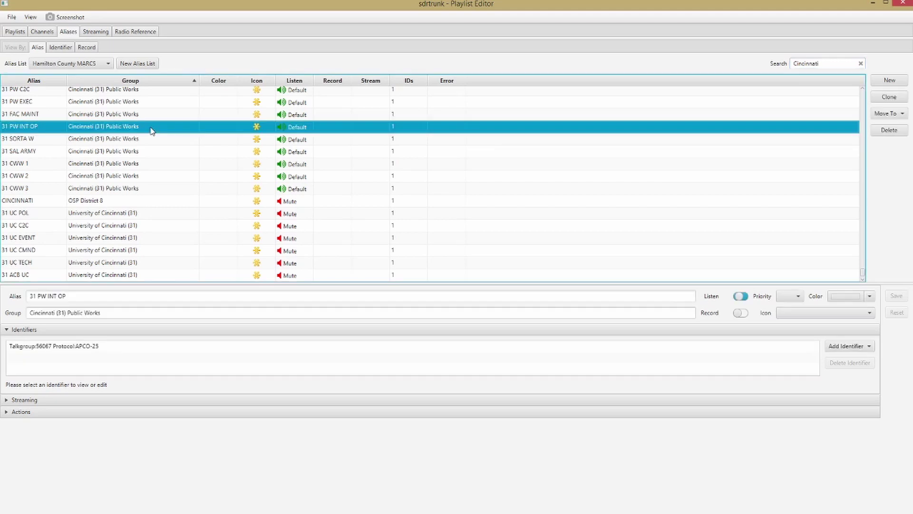
pyautogui.scroll(-10, 154, 133)
pyautogui.scroll(-1, 154, 142)
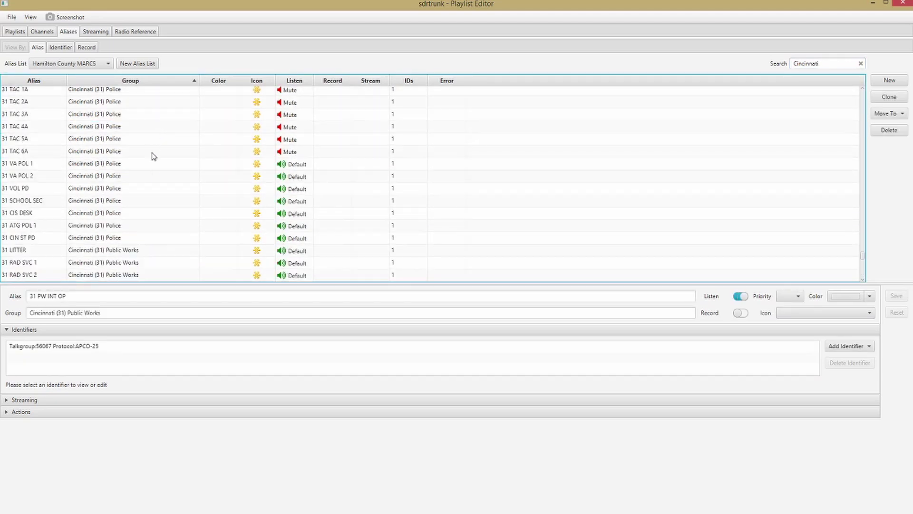
pyautogui.click(106, 241)
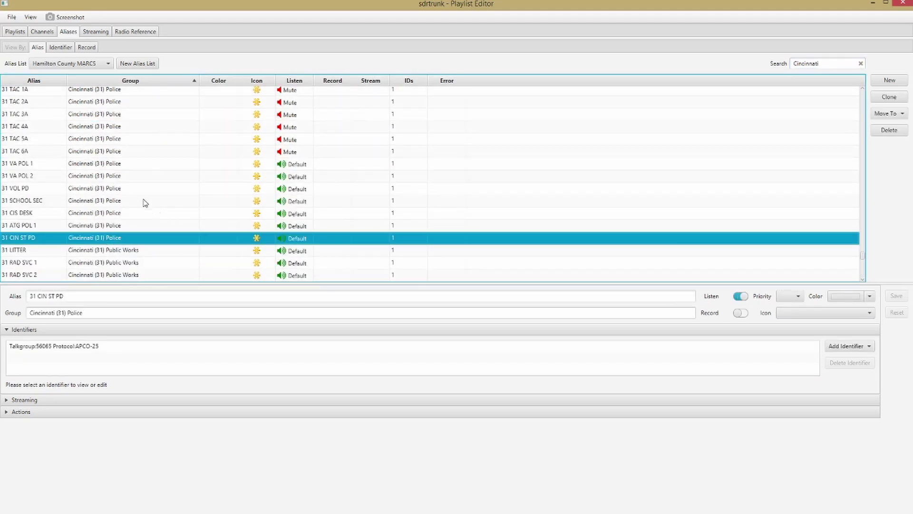
pyautogui.scroll(6, 142, 200)
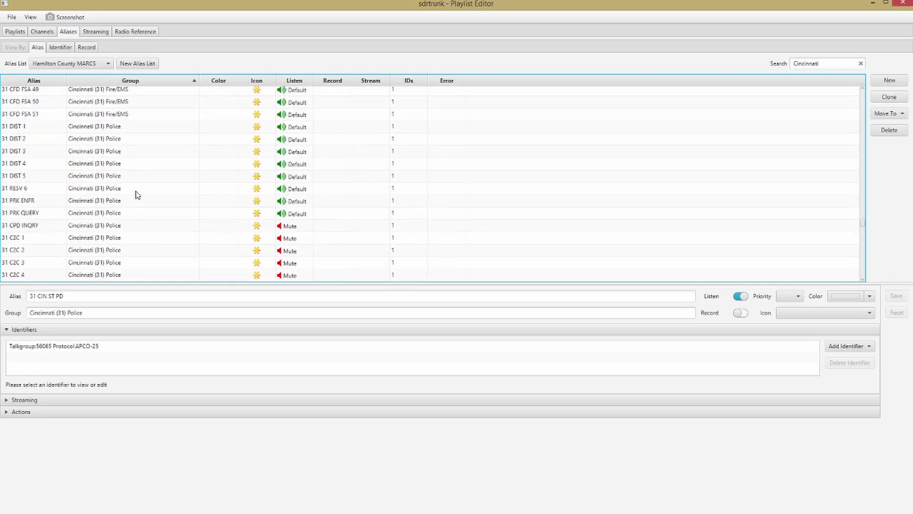
pyautogui.scroll(2, 138, 194)
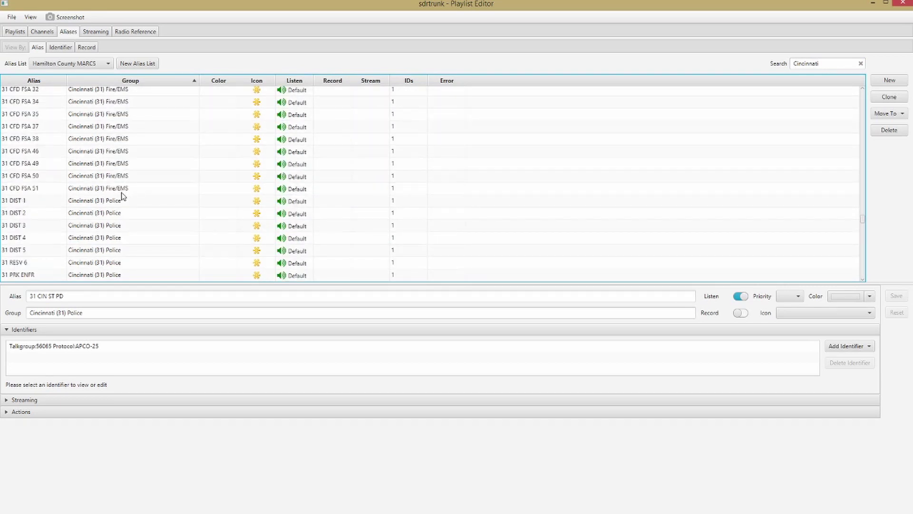
pyautogui.keyDown('shift'); pyautogui.click(116, 202); pyautogui.keyUp('shift')
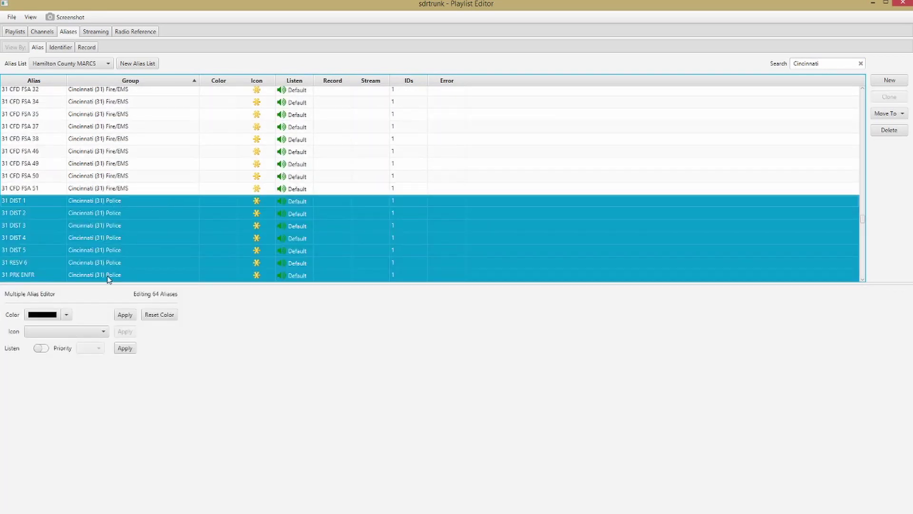
pyautogui.click(104, 332)
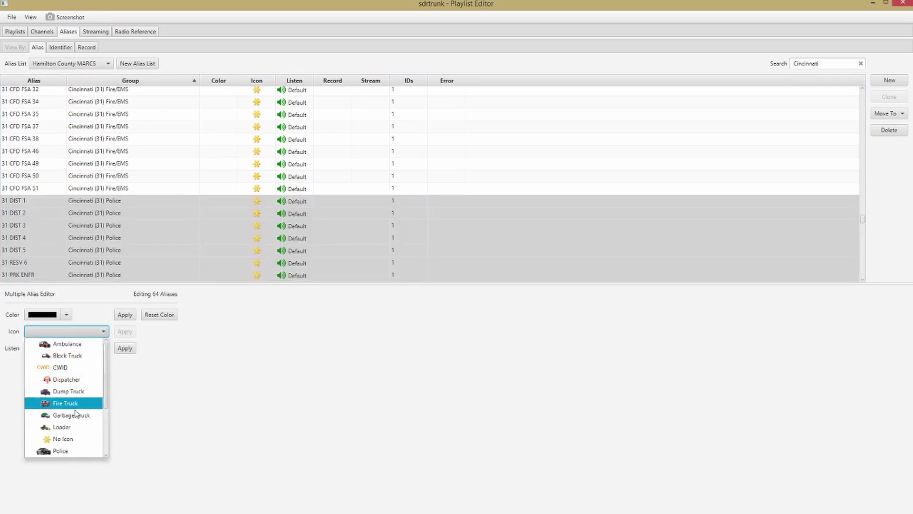
pyautogui.click(64, 451)
pyautogui.click(128, 333)
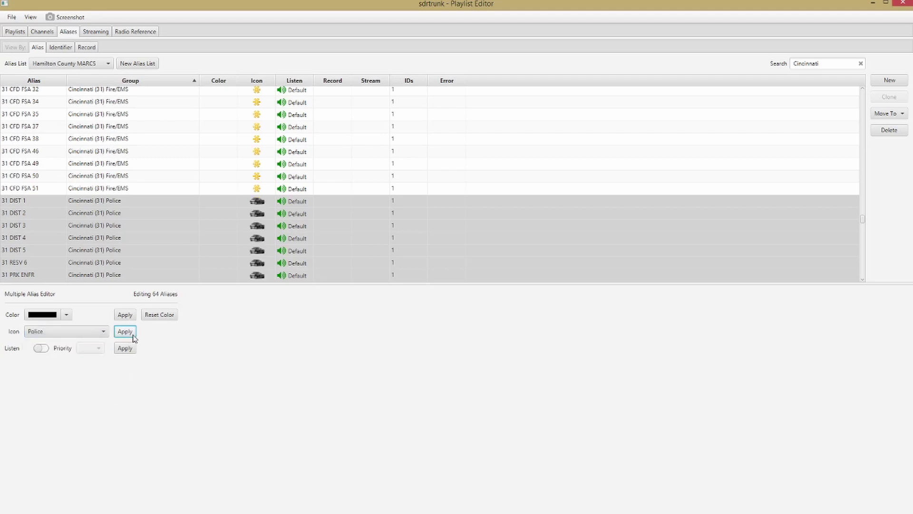
# Assign the Fire Truck icon to all Cincinnati (31) Fire/EMS aliases from 31 MAIN DISP through 31 CFD FSA 51
pyautogui.click(125, 189)
pyautogui.scroll(5, 227, 167)
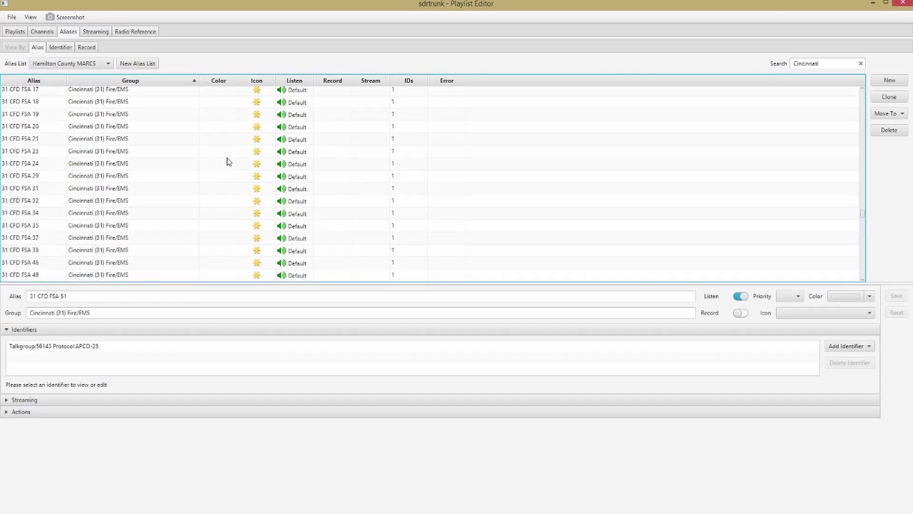
pyautogui.scroll(10, 174, 178)
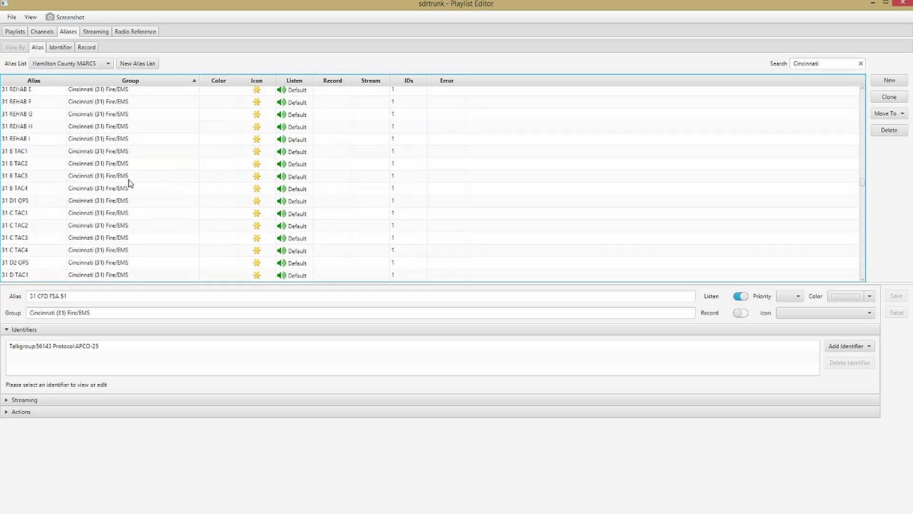
pyautogui.scroll(10, 129, 184)
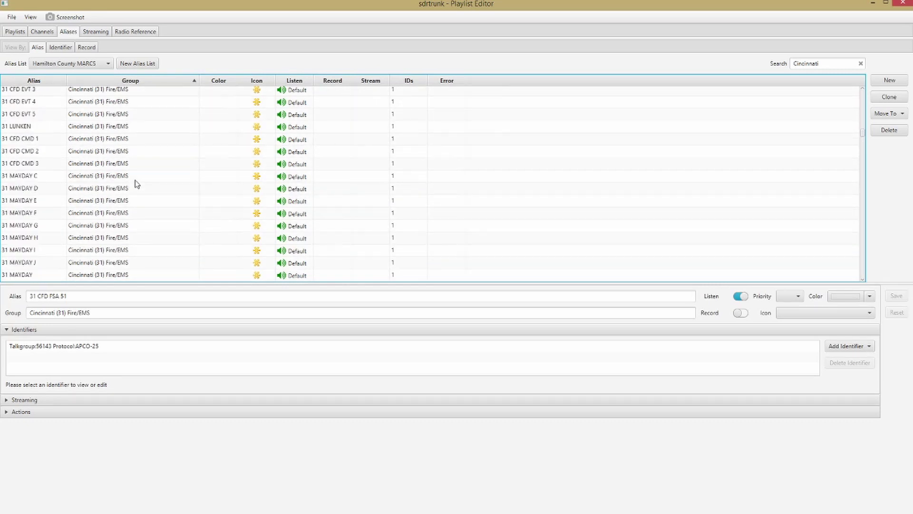
pyautogui.scroll(-2, 134, 177)
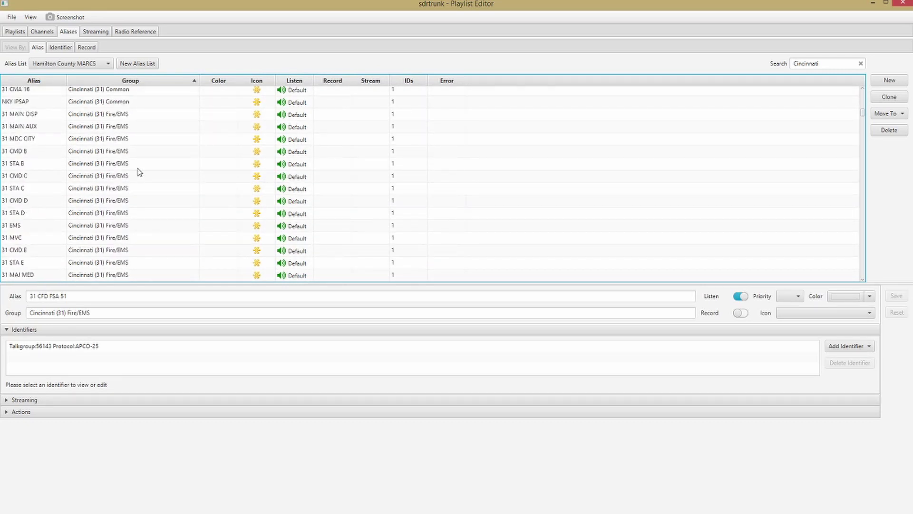
pyautogui.keyDown('shift'); pyautogui.click(131, 115); pyautogui.keyUp('shift')
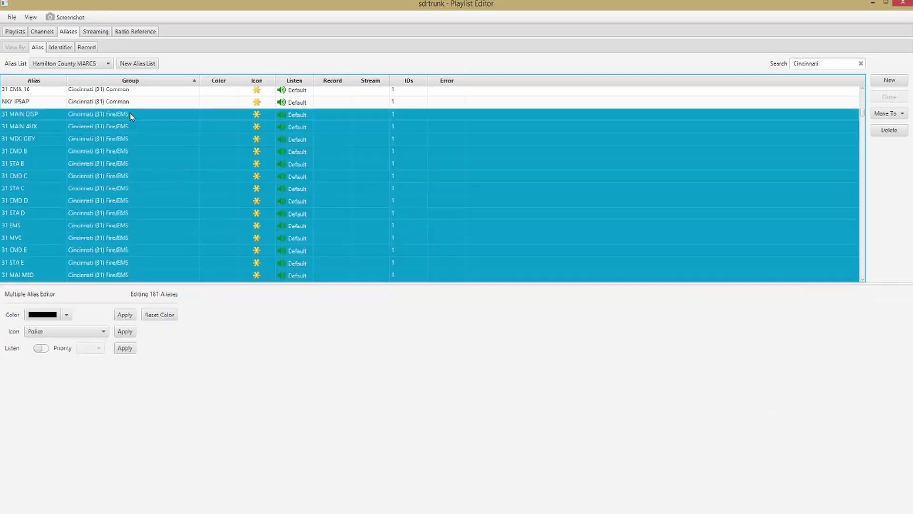
pyautogui.click(103, 331)
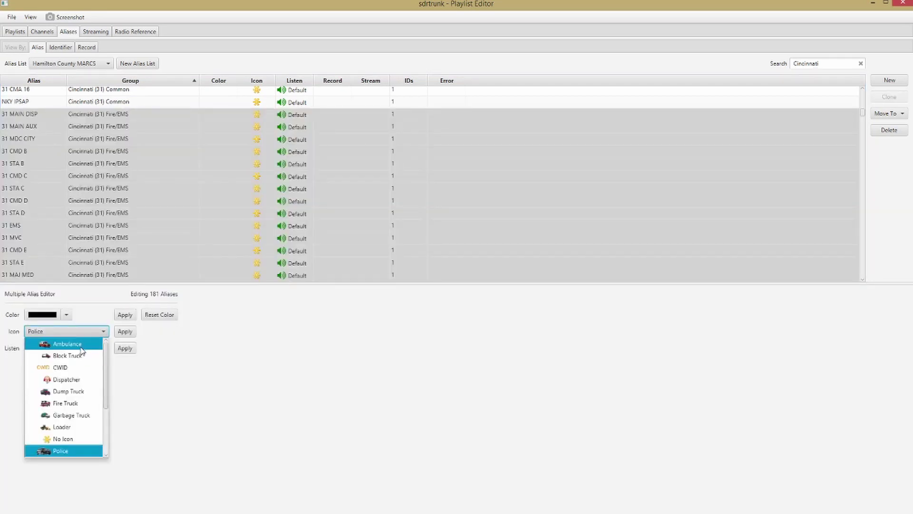
pyautogui.click(67, 403)
pyautogui.click(124, 331)
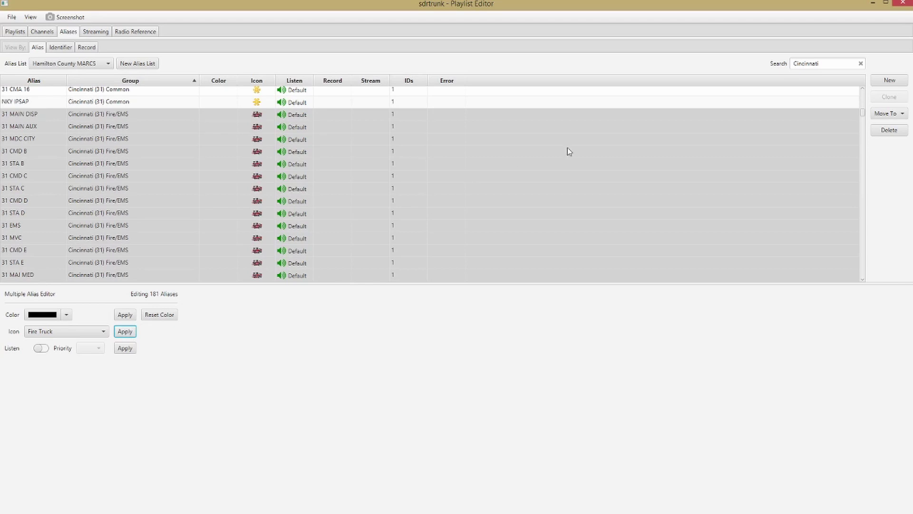
# Close the Playlist Editor and view the live channels in the main window
pyautogui.click(902, 4)
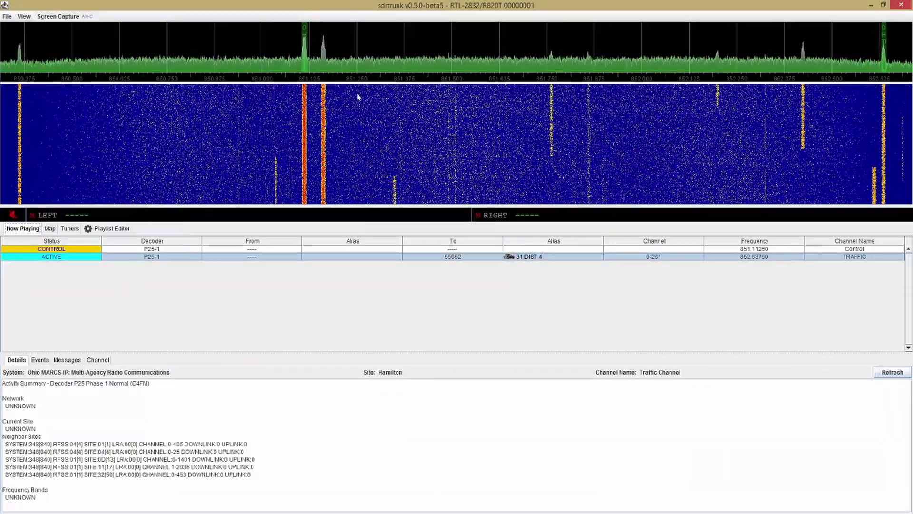
pyautogui.click(7, 17)
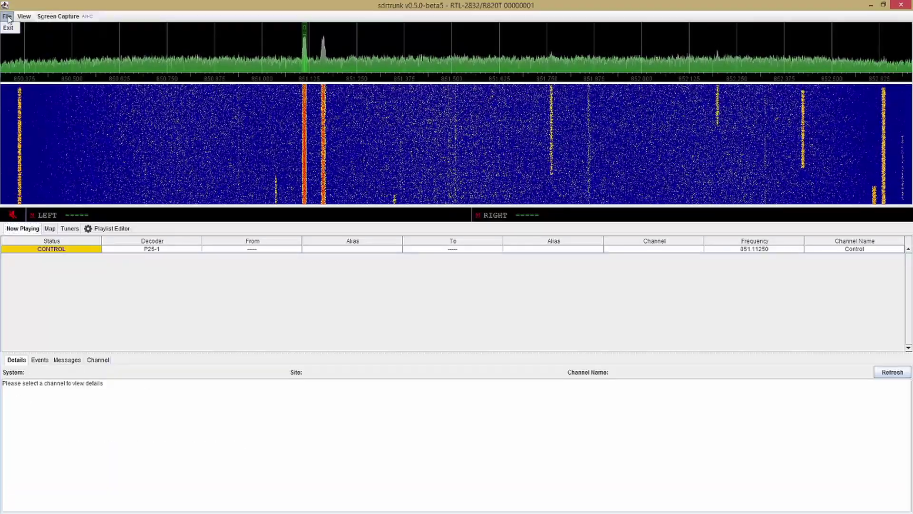
pyautogui.click(65, 5)
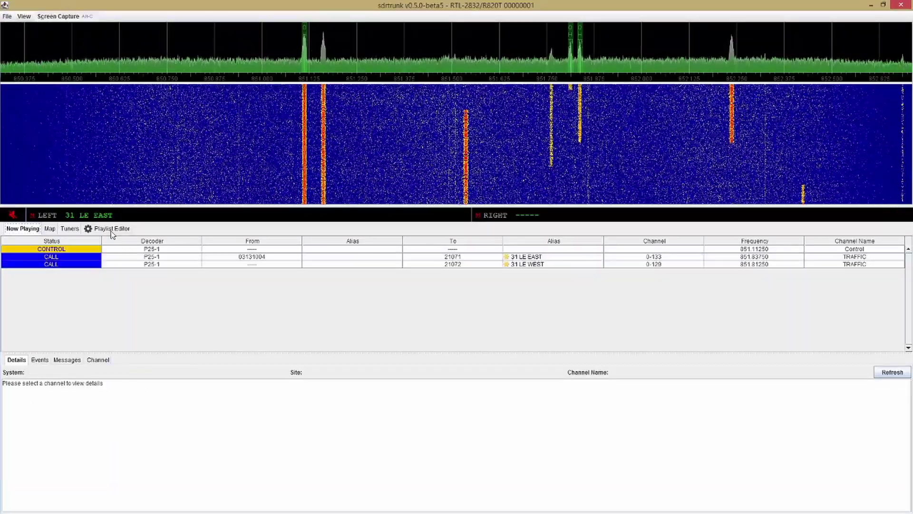
# Reopen the aliases in the Playlist Editor and view the priority choices for the 31 MAYDAY H alias
pyautogui.click(110, 229)
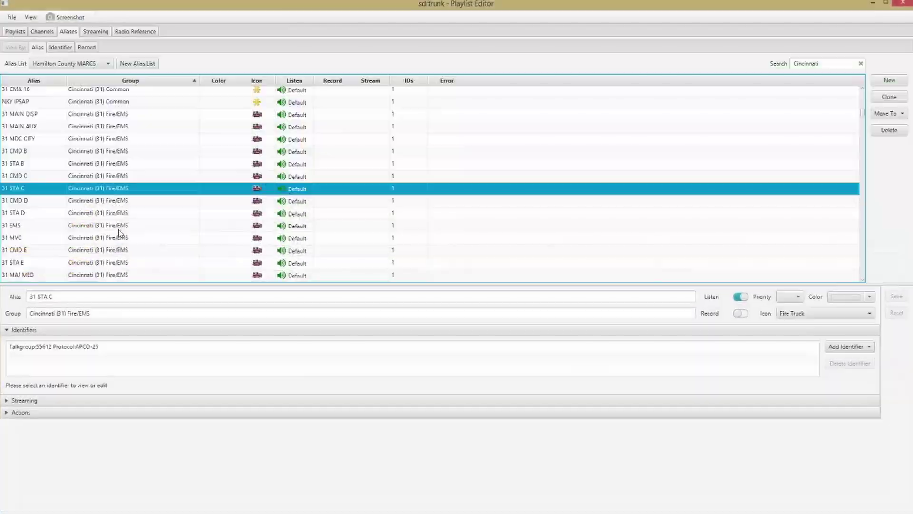
pyautogui.click(67, 34)
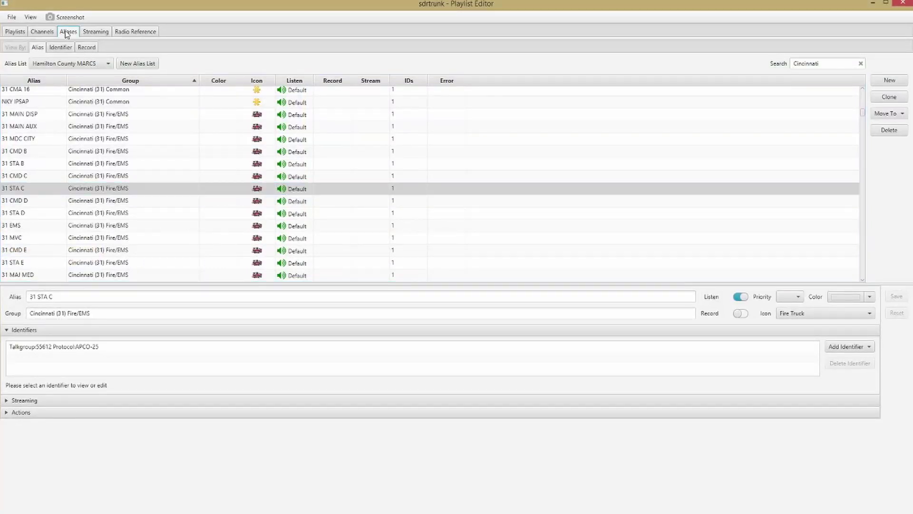
pyautogui.click(96, 189)
pyautogui.scroll(-5, 76, 181)
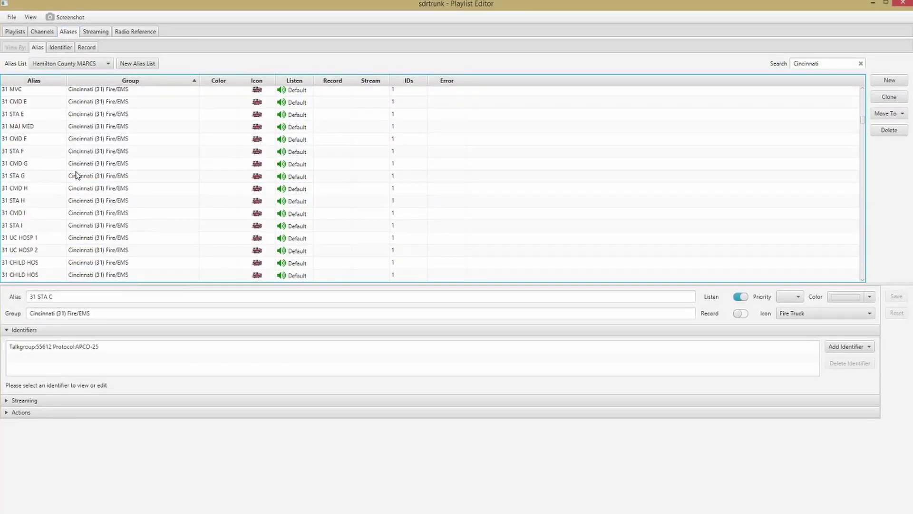
pyautogui.click(76, 178)
pyautogui.click(91, 201)
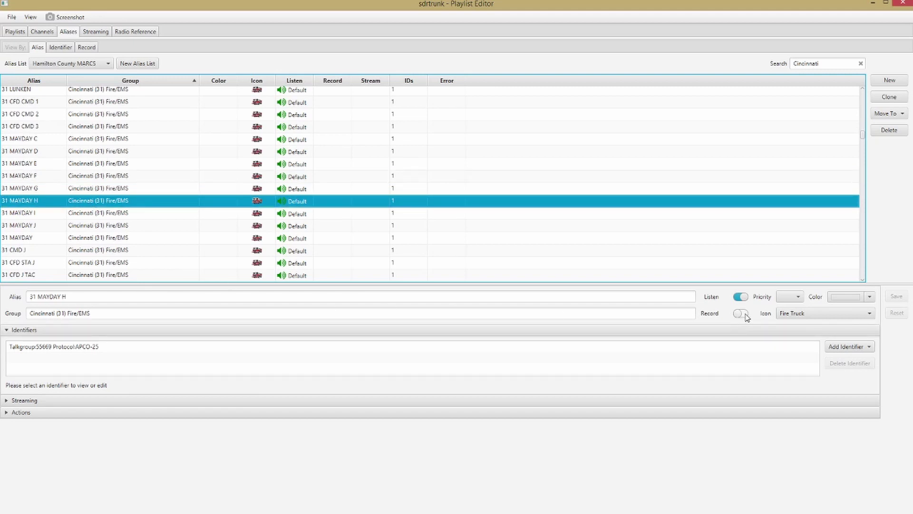
pyautogui.click(797, 300)
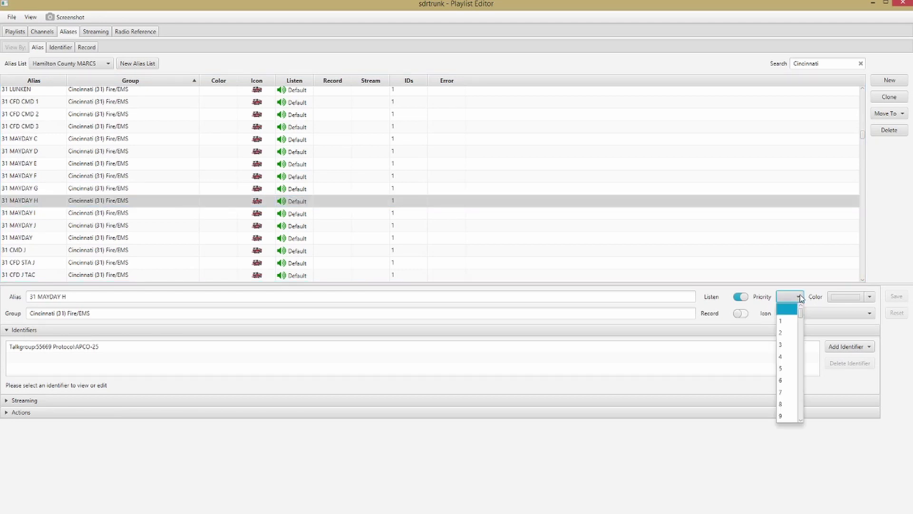
pyautogui.click(177, 237)
# Examine the icons and listen settings across the Cincinnati Fire/EMS, Police and Common aliases
pyautogui.scroll(-5, 185, 235)
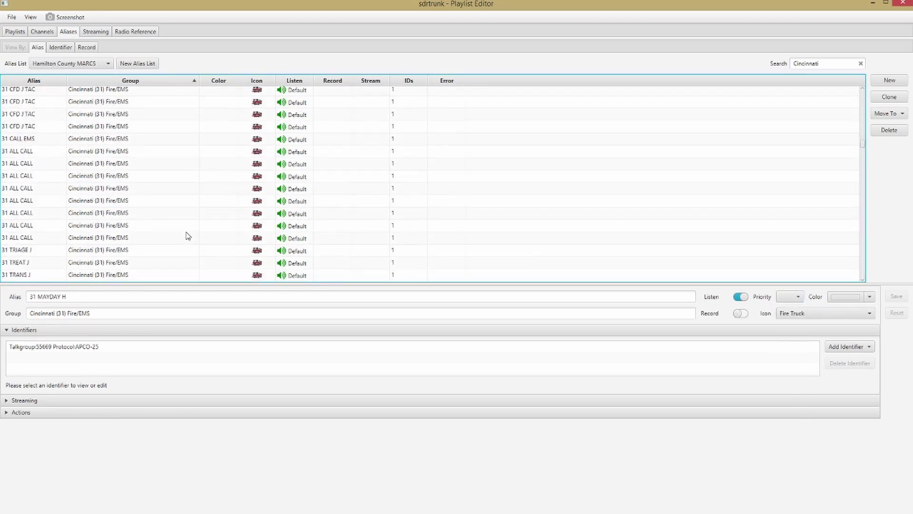
pyautogui.scroll(-10, 195, 235)
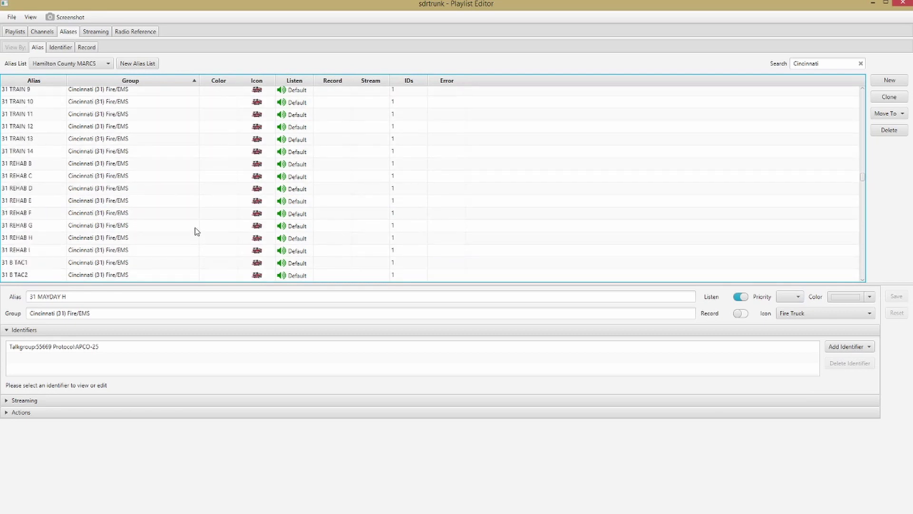
pyautogui.scroll(-6, 199, 232)
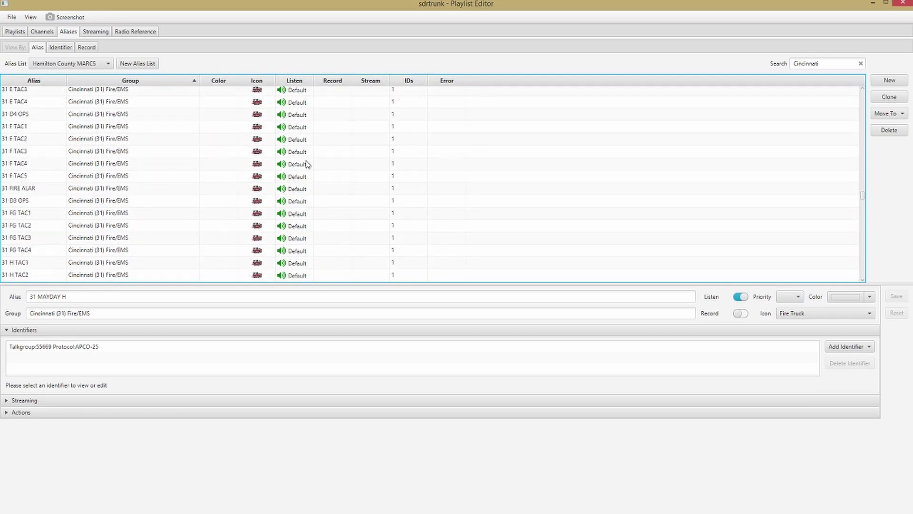
pyautogui.scroll(-10, 298, 204)
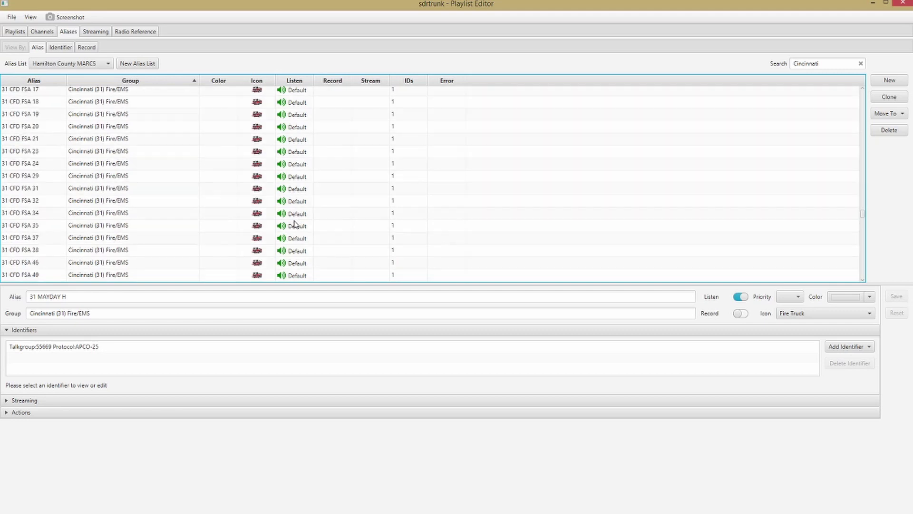
pyautogui.scroll(10, 294, 226)
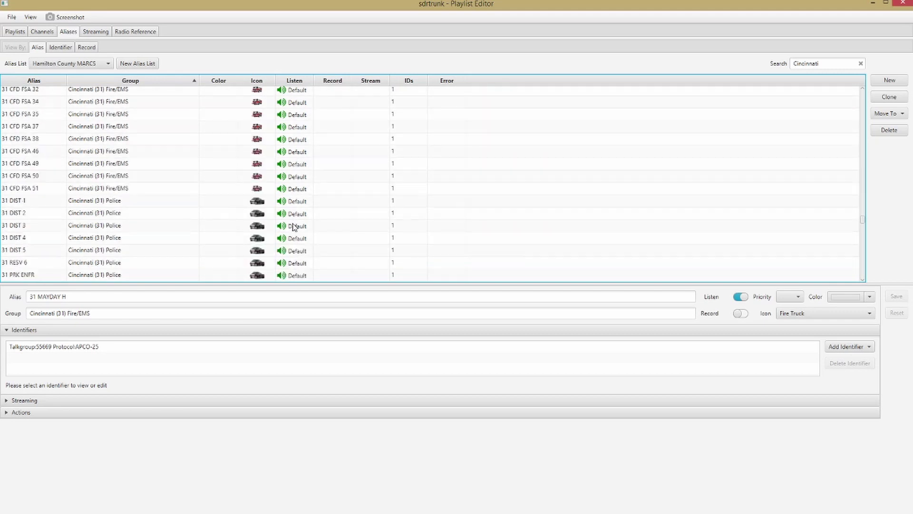
pyautogui.scroll(10, 292, 220)
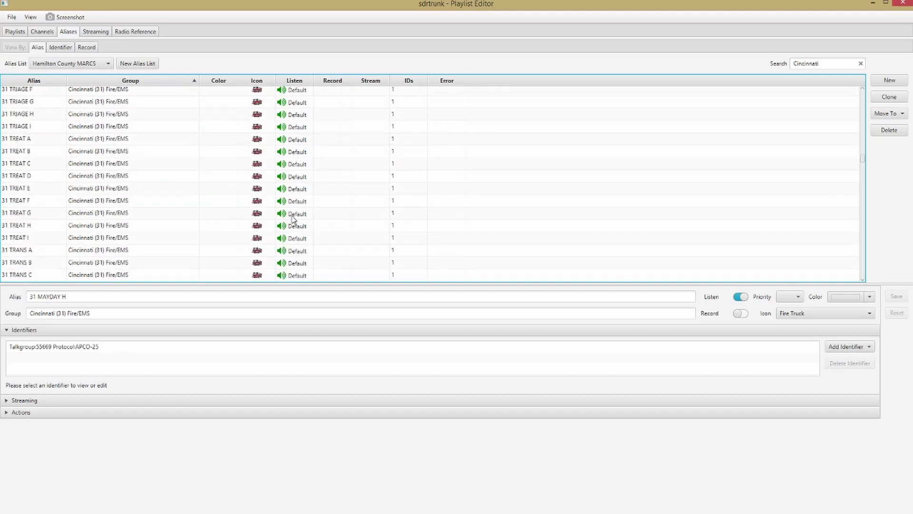
pyautogui.scroll(10, 292, 220)
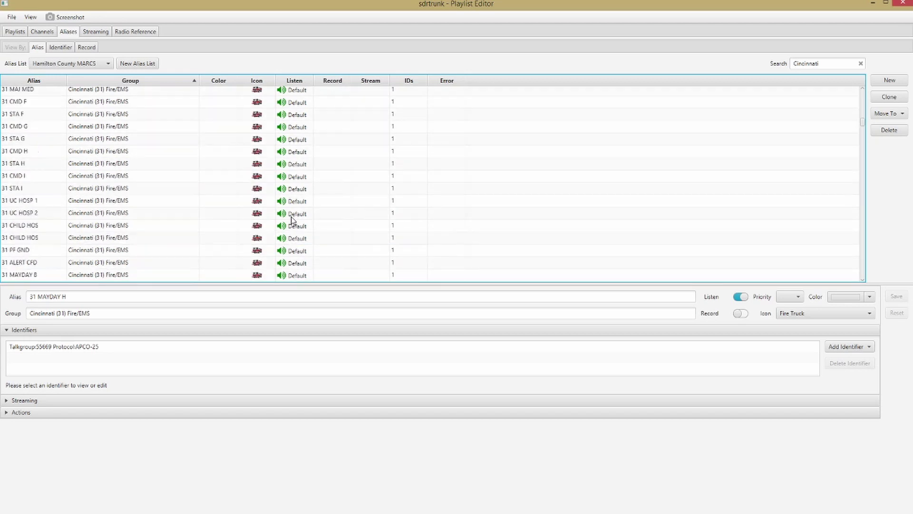
pyautogui.scroll(1, 292, 219)
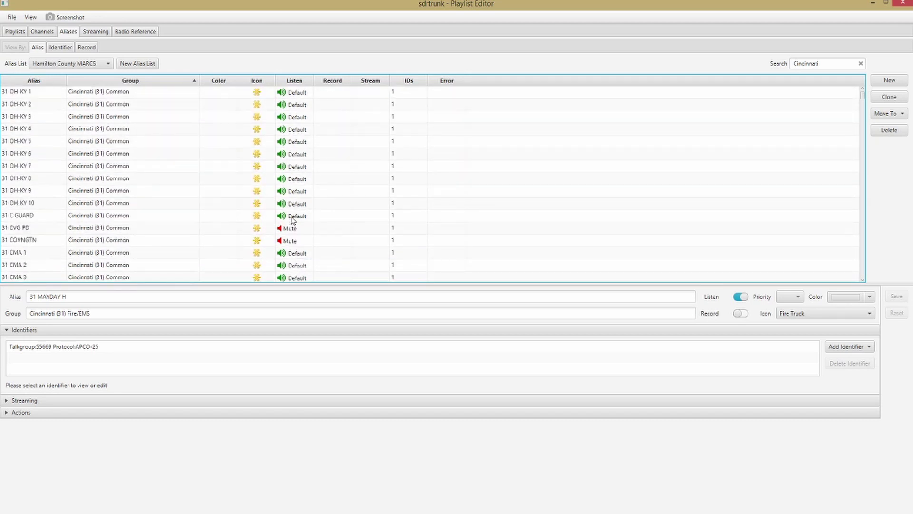
# Filter the Hamilton County MARCS aliases by grtp instead of Cincinnati
pyautogui.click(827, 63)
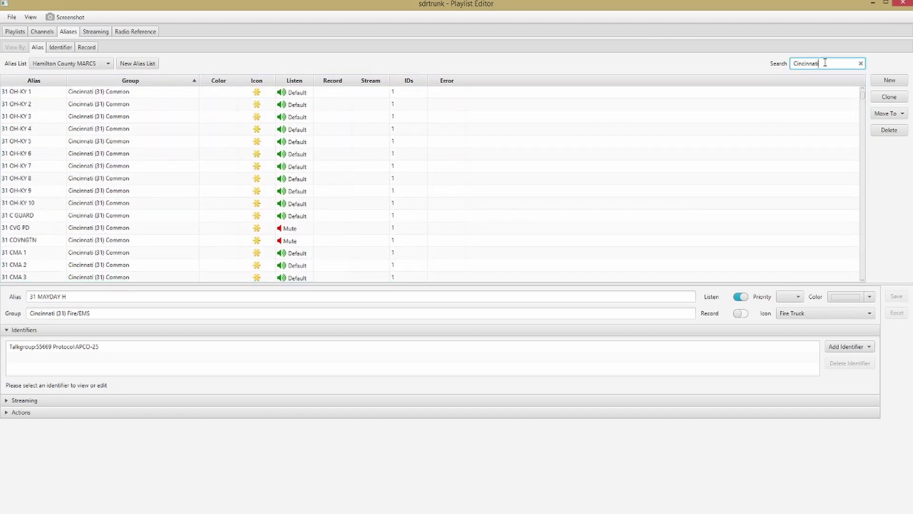
pyautogui.moveTo(826, 63); pyautogui.dragTo(759, 64)
pyautogui.write('grtp')
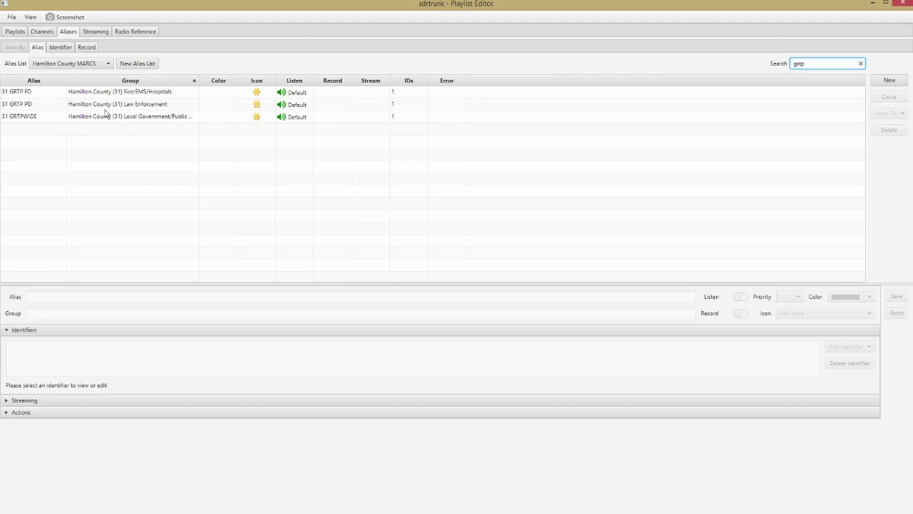
# Enable listening with priority 1 for the 31 GRTP FD and 31 GRTP PD aliases and review the GRTP entries
pyautogui.click(136, 95)
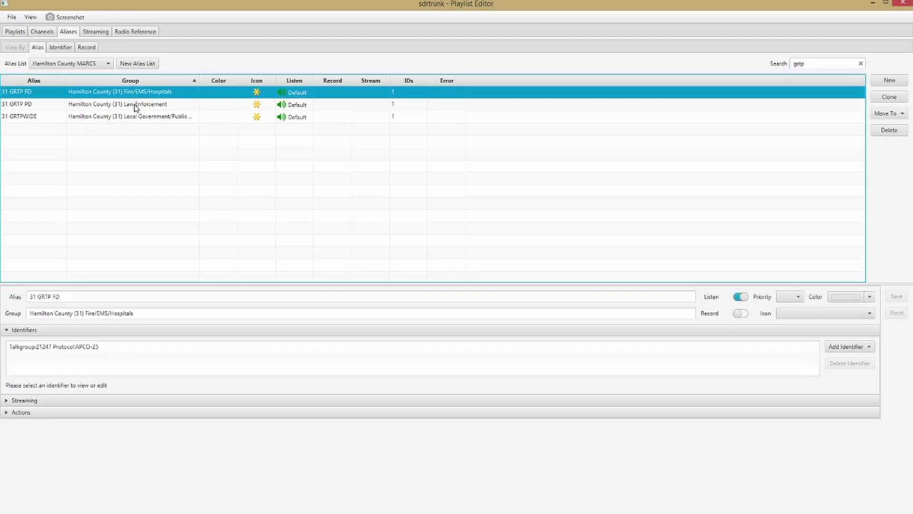
pyautogui.keyDown('shift'); pyautogui.click(133, 106); pyautogui.keyUp('shift')
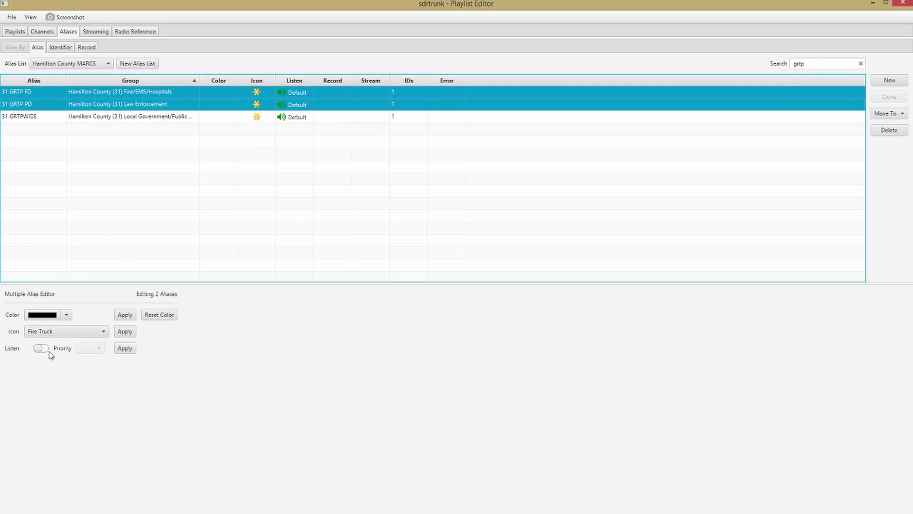
pyautogui.click(123, 93)
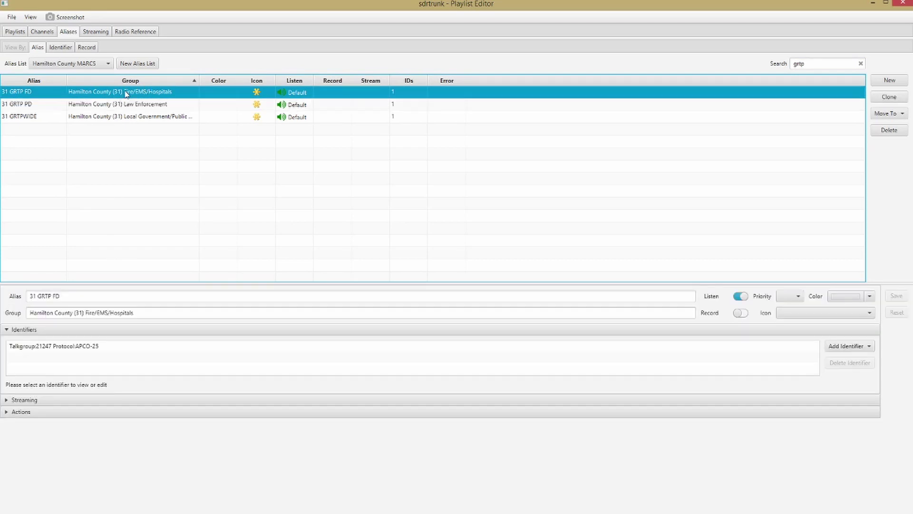
pyautogui.click(122, 104)
pyautogui.keyDown('shift'); pyautogui.click(129, 93); pyautogui.keyUp('shift')
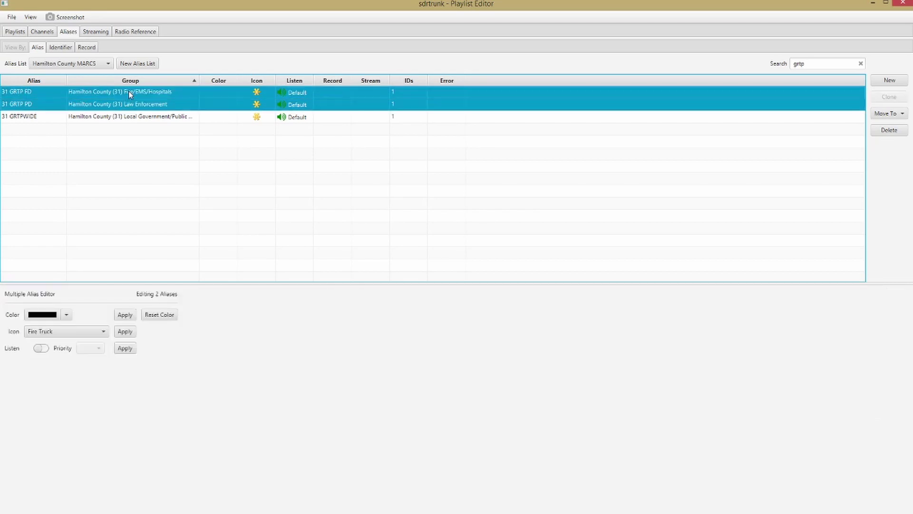
pyautogui.click(47, 350)
pyautogui.click(90, 348)
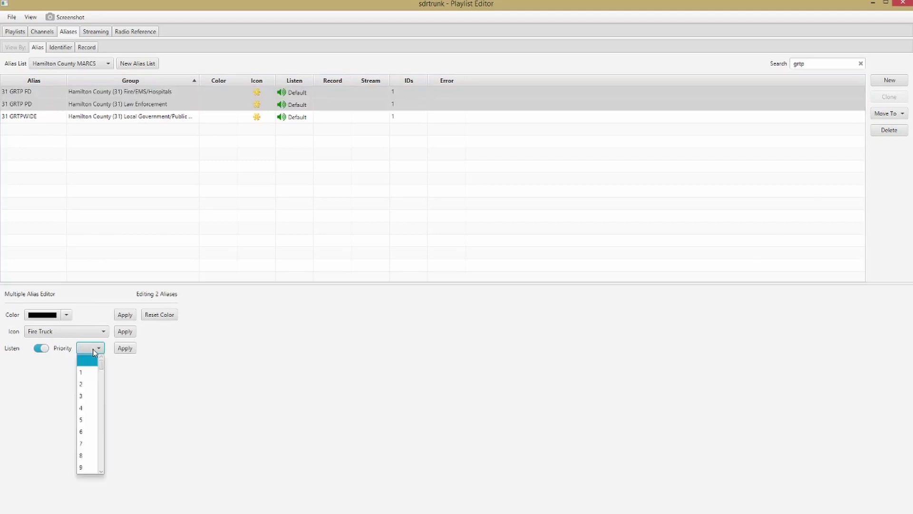
pyautogui.click(88, 361)
pyautogui.click(125, 348)
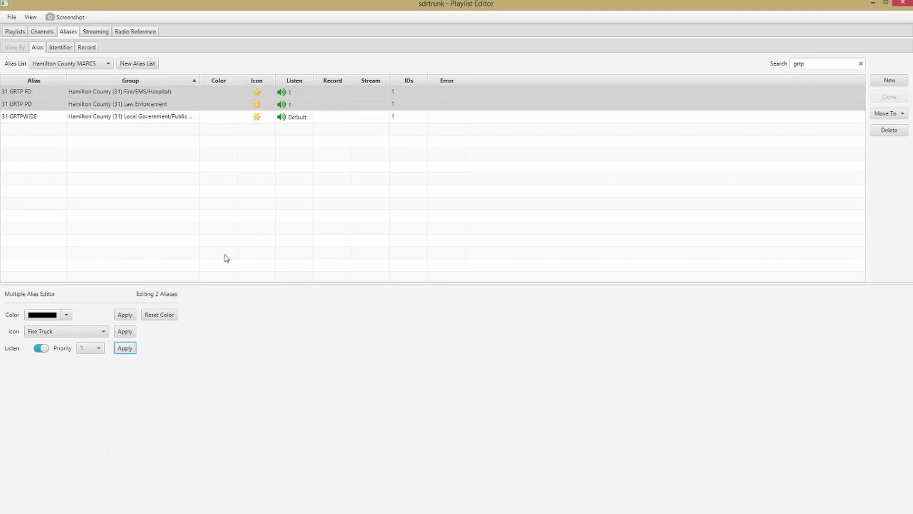
pyautogui.click(306, 118)
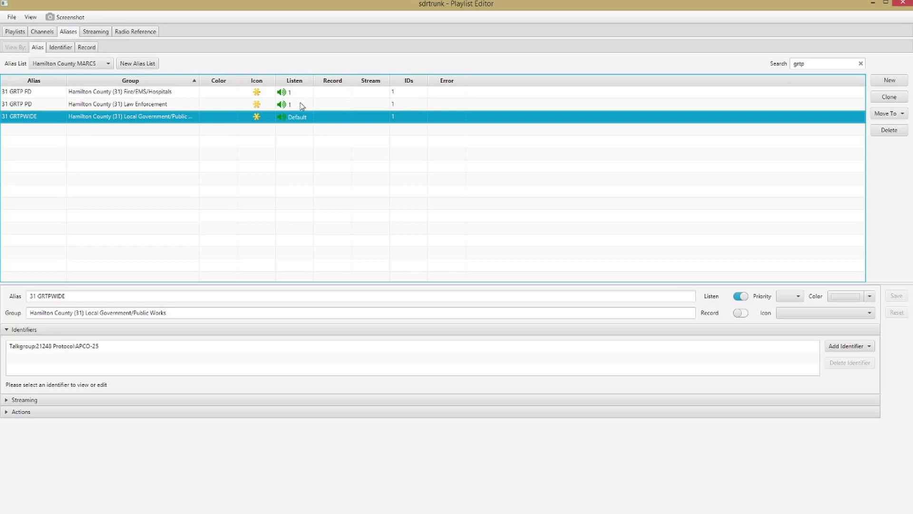
pyautogui.click(301, 103)
pyautogui.click(299, 95)
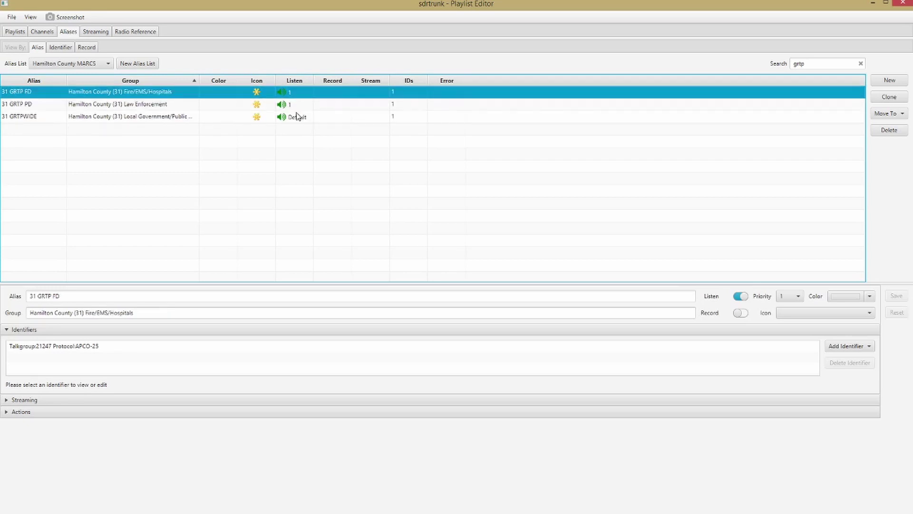